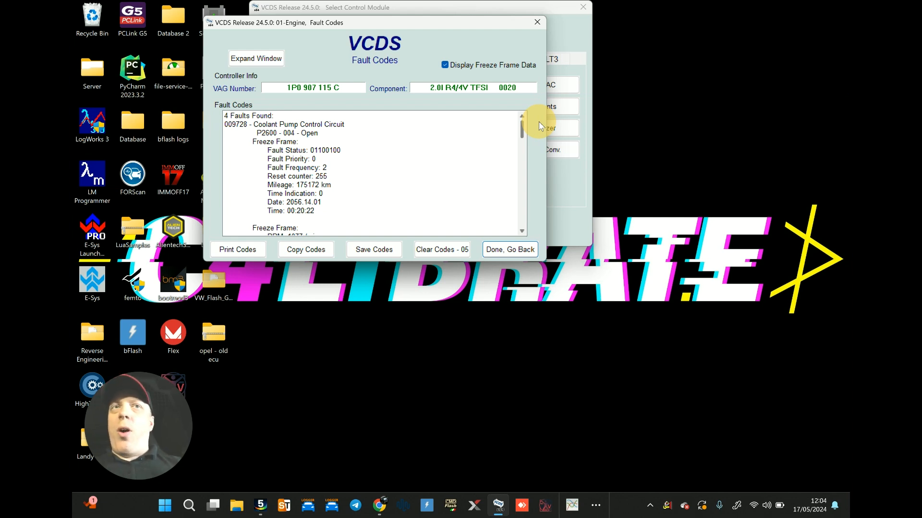
Step: Read through the engine controller's fault codes and freeze frame data, and erase all stored codes
drag(541, 126, 521, 181)
click(258, 125)
click(298, 133)
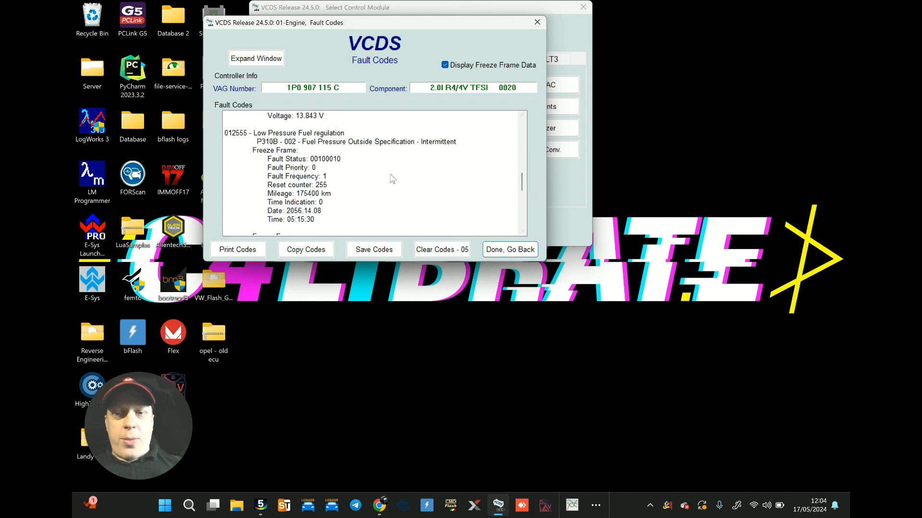
drag(522, 181, 525, 225)
click(442, 249)
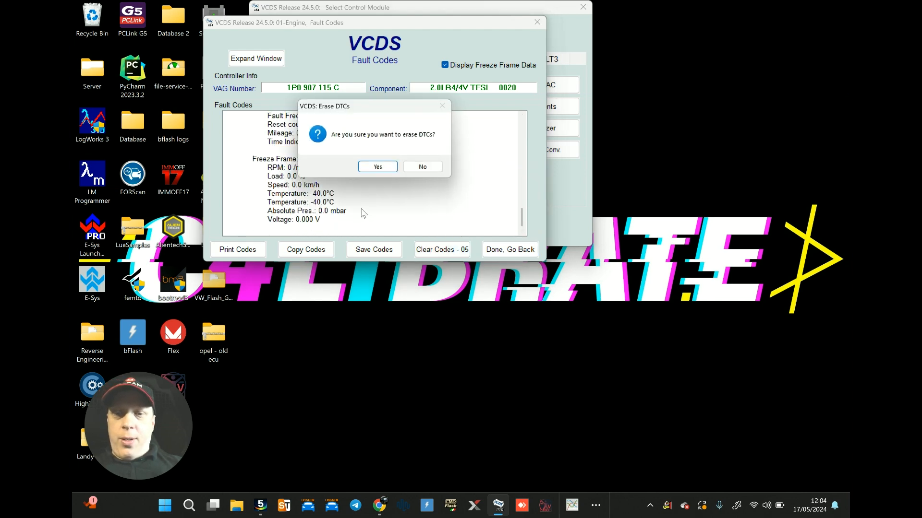
click(377, 167)
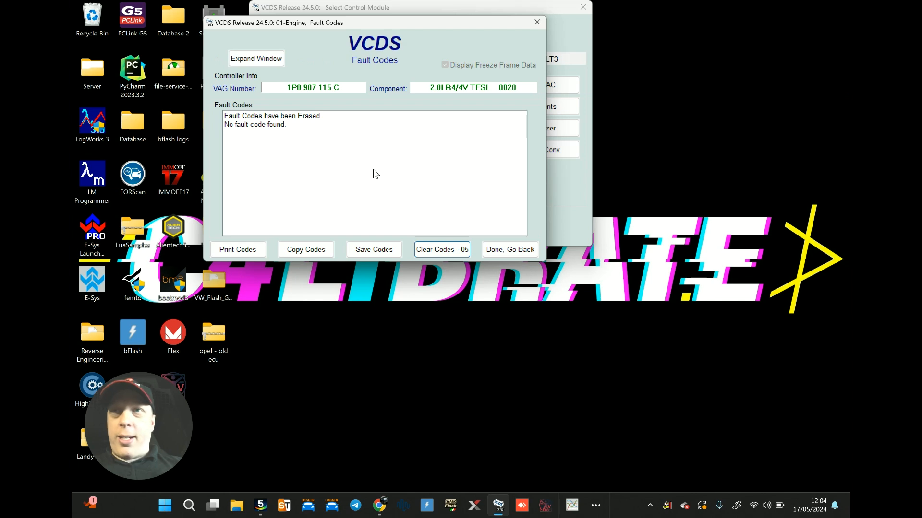
click(494, 249)
Step: Display measuring block group 001 for the engine and check the specified range for Lambda Control Bank 1
drag(362, 24, 307, 25)
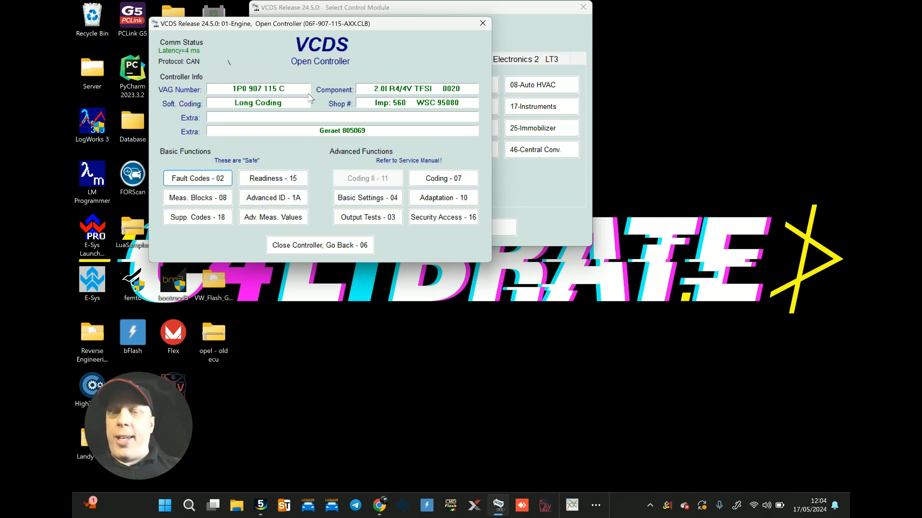
click(203, 199)
click(221, 92)
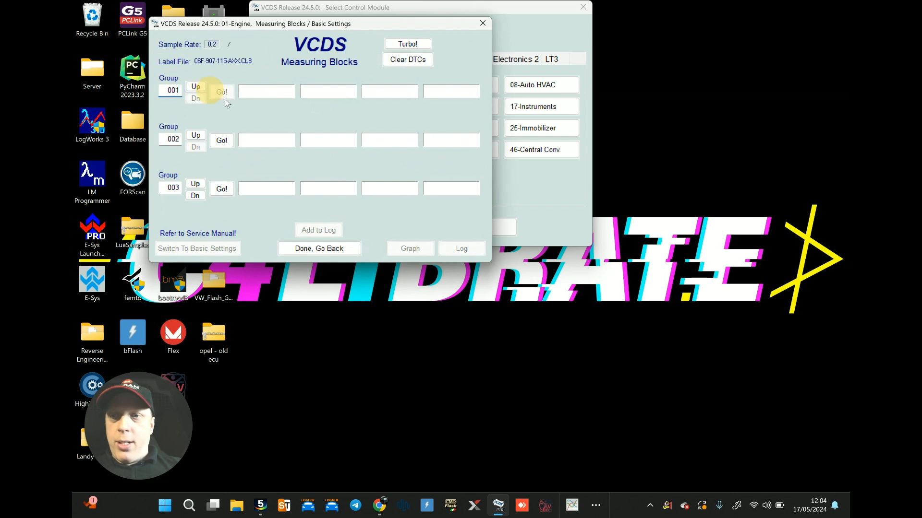
mouse_move(335, 88)
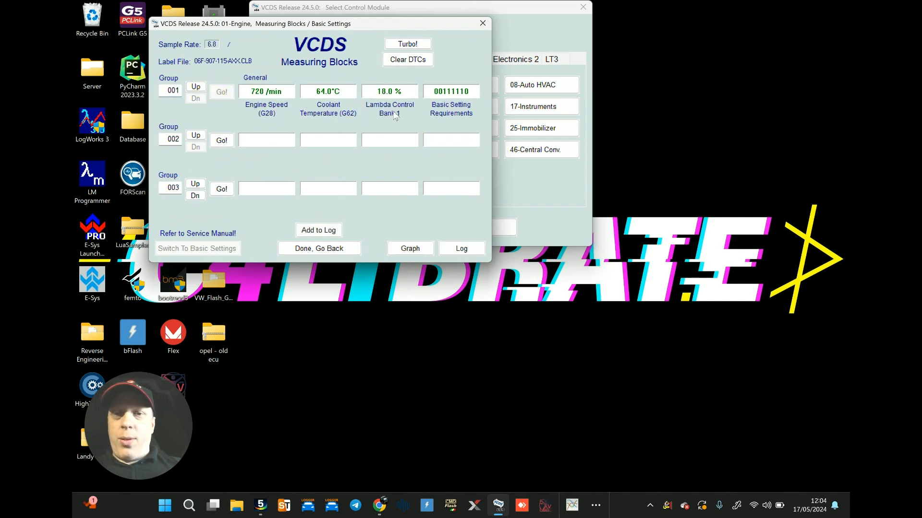
mouse_move(398, 100)
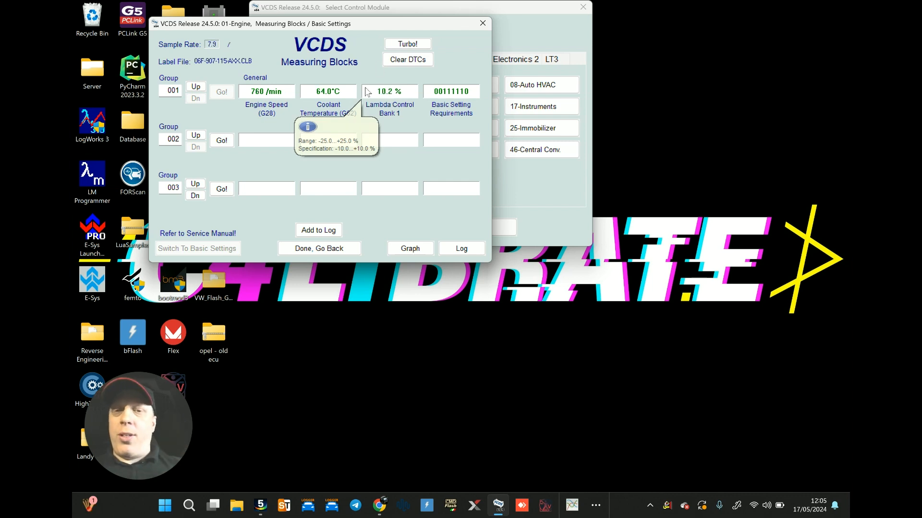
Step: Display camshaft groups 091 and 093 in the second and third measuring blocks, with group 001 running again in the first
double_click(180, 140)
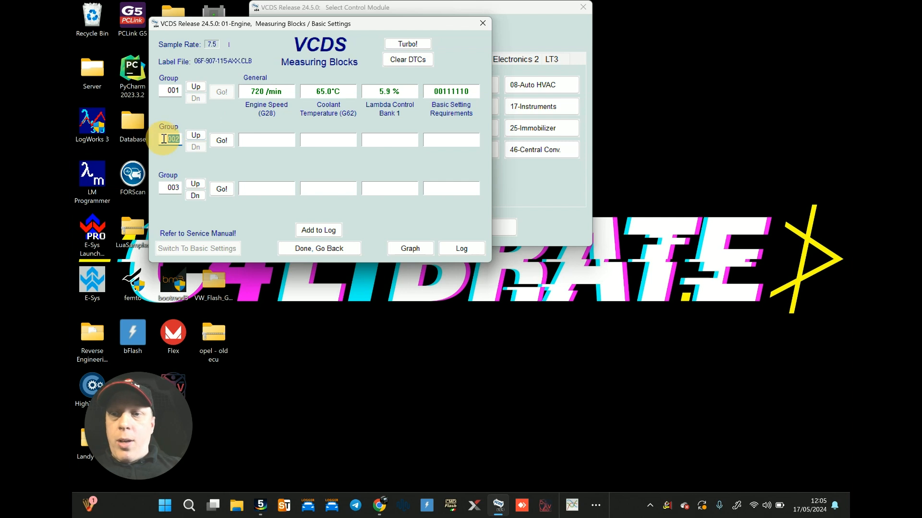
text(091)
key(Return)
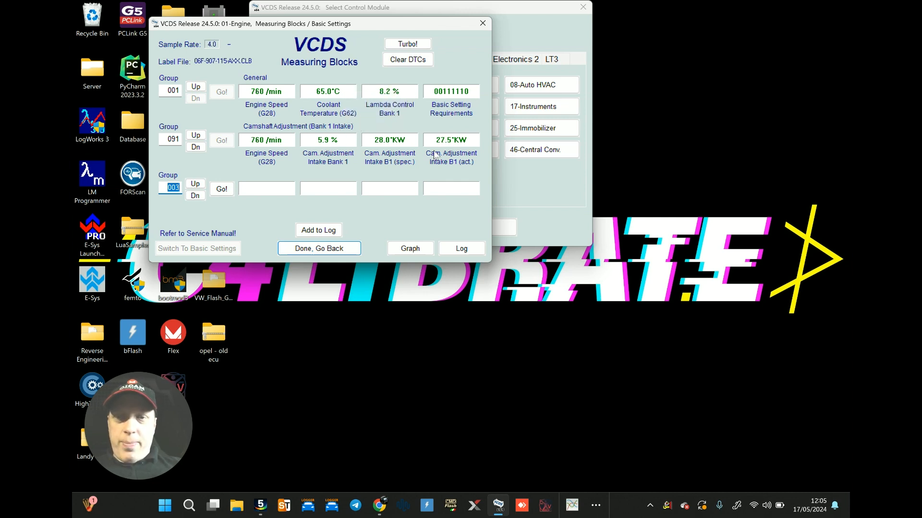
text(093)
key(Return)
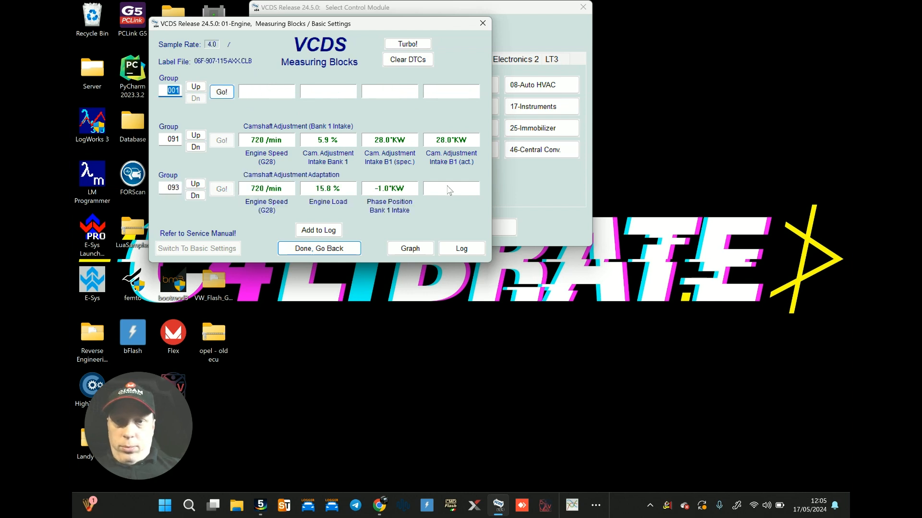
click(222, 93)
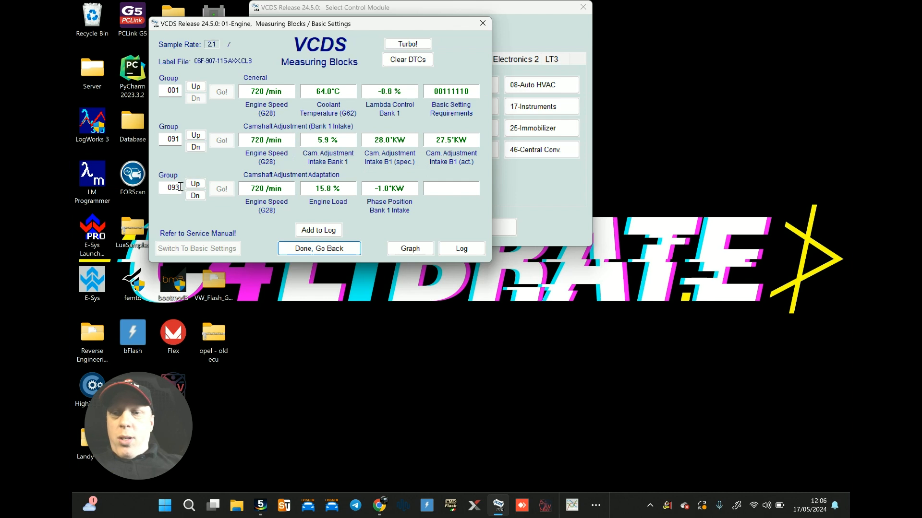
Step: Change the third measuring block to charge pressure group 118 and resume reading group 001
drag(180, 188, 146, 187)
text(118)
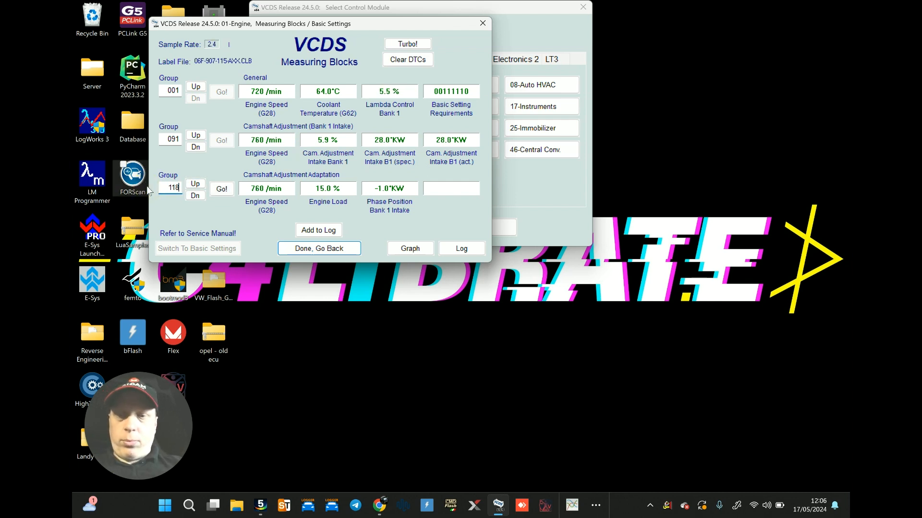
key(Return)
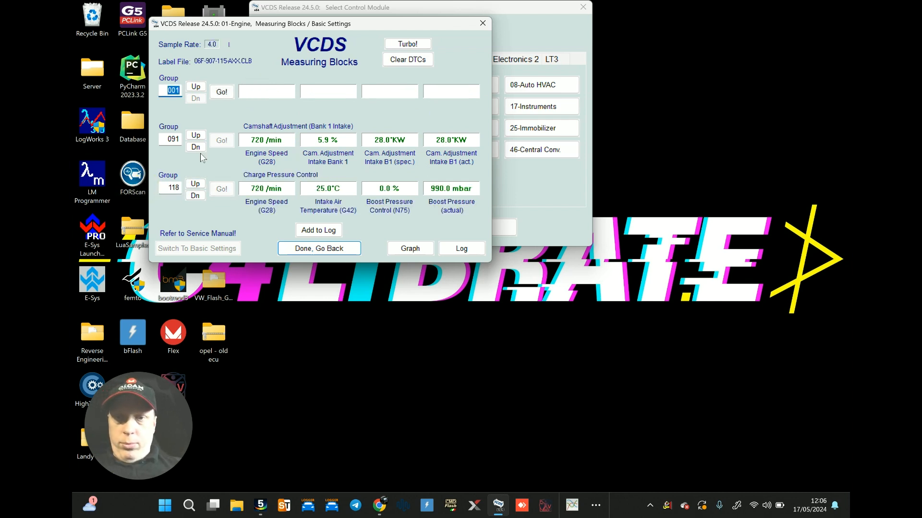
click(221, 92)
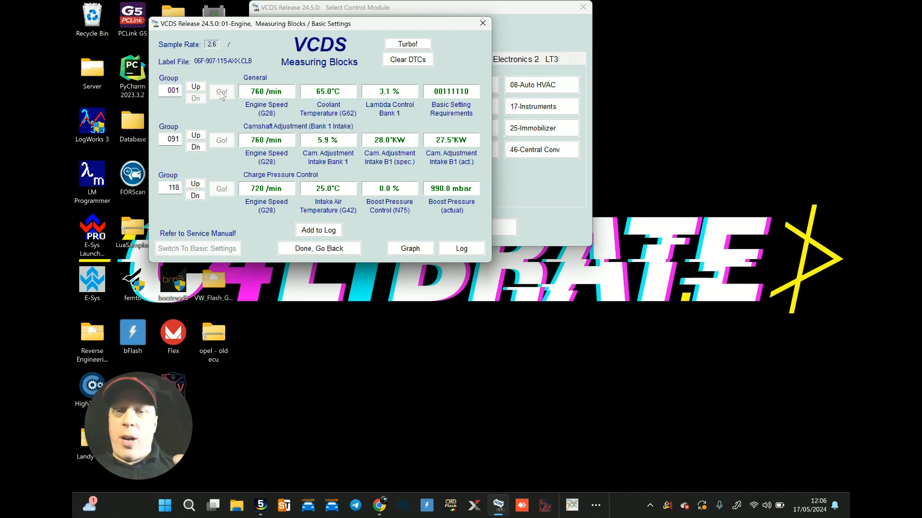
Step: Advance the first measuring block through groups 002 and 003, check their live values, and leave the measuring blocks
click(194, 89)
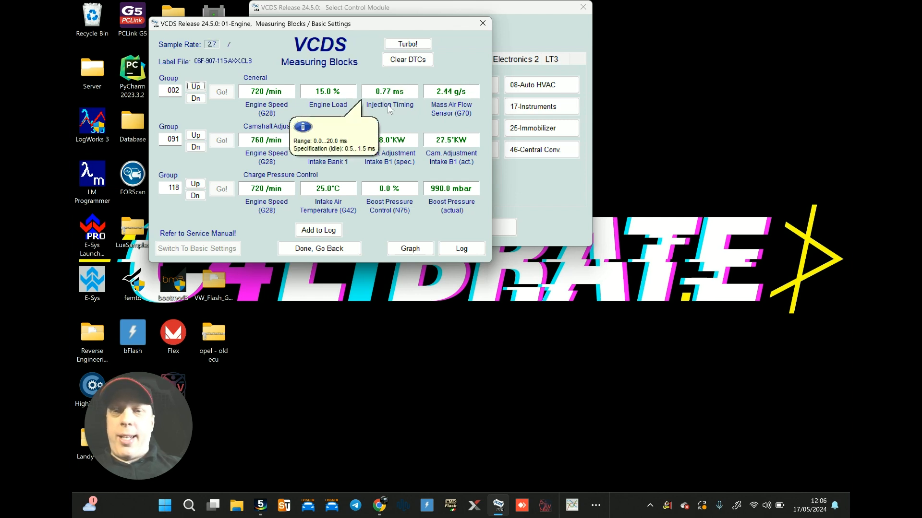
click(196, 88)
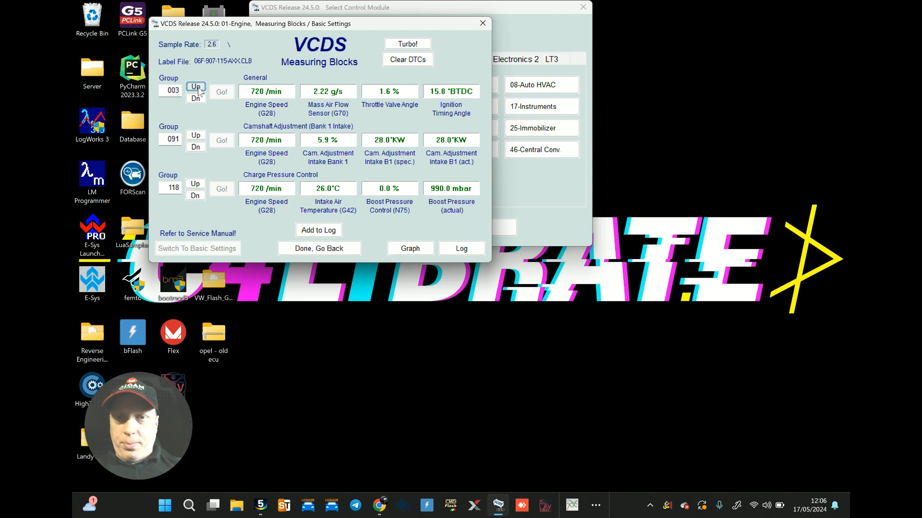
mouse_move(459, 94)
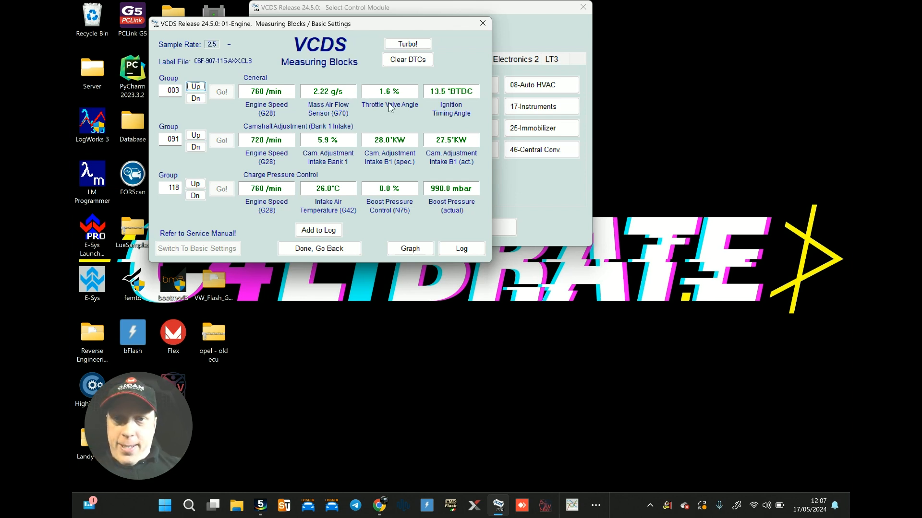
click(348, 249)
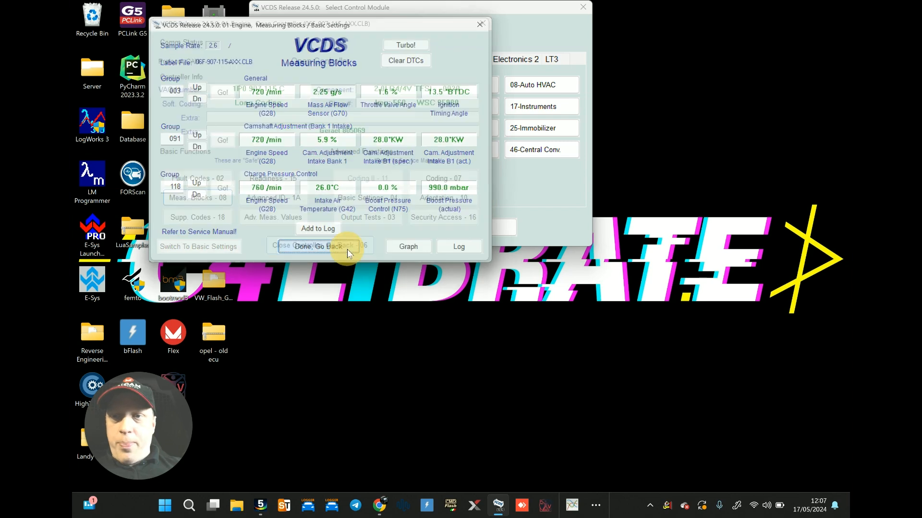
Step: Load the saved selection med9.1 latest - general.a01 into Advanced Measuring Values and minimise the selection list
click(273, 217)
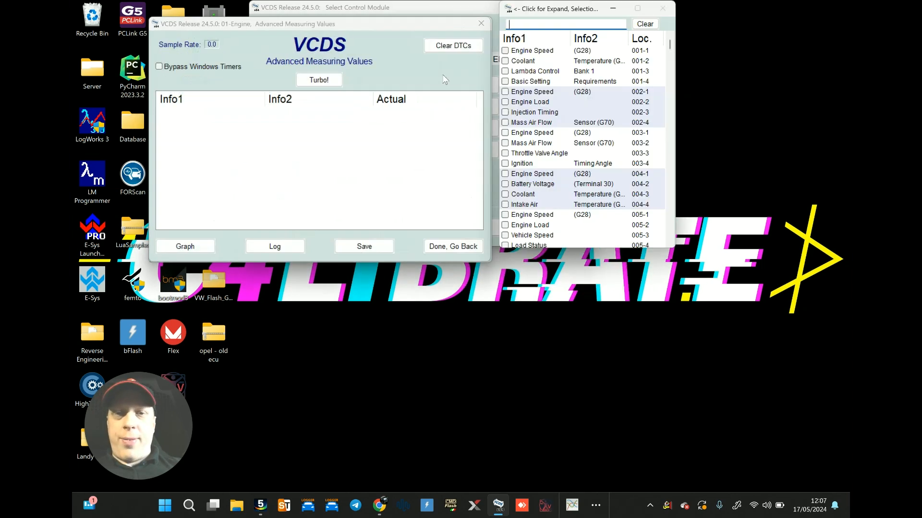
click(509, 9)
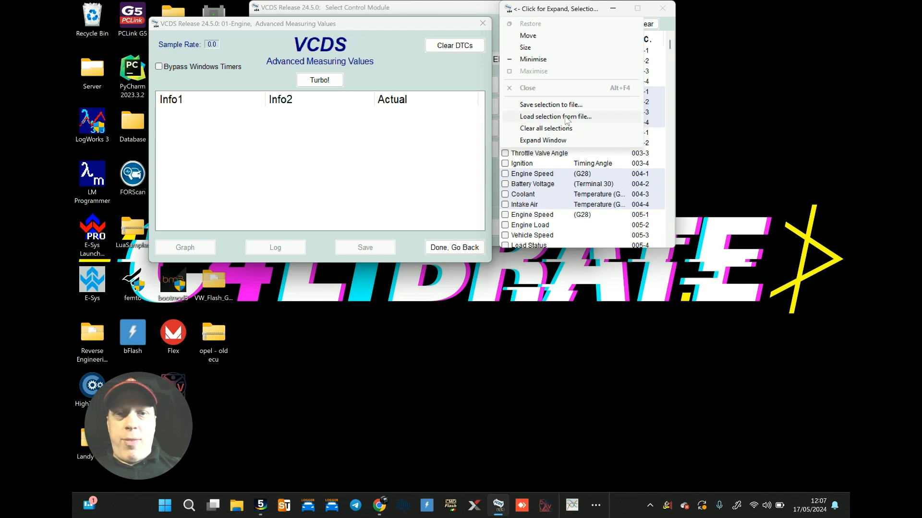
click(556, 117)
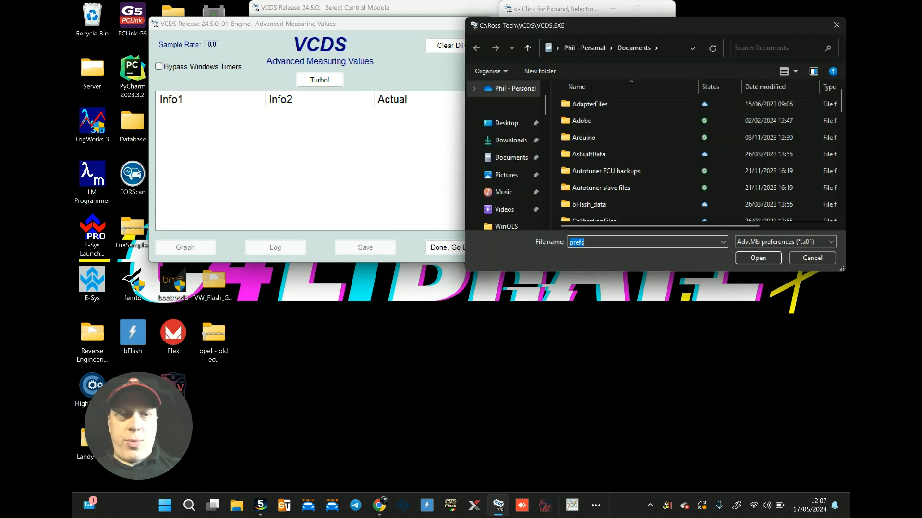
drag(842, 102, 843, 185)
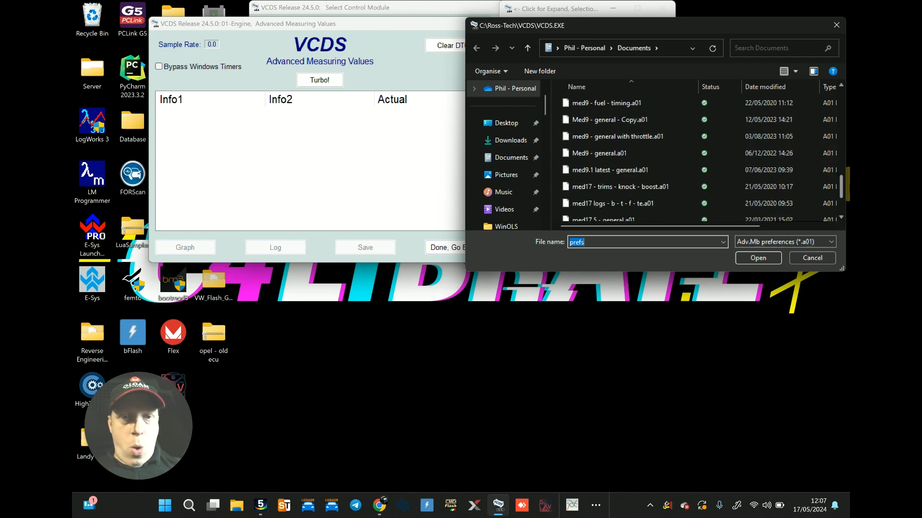
click(619, 170)
click(758, 258)
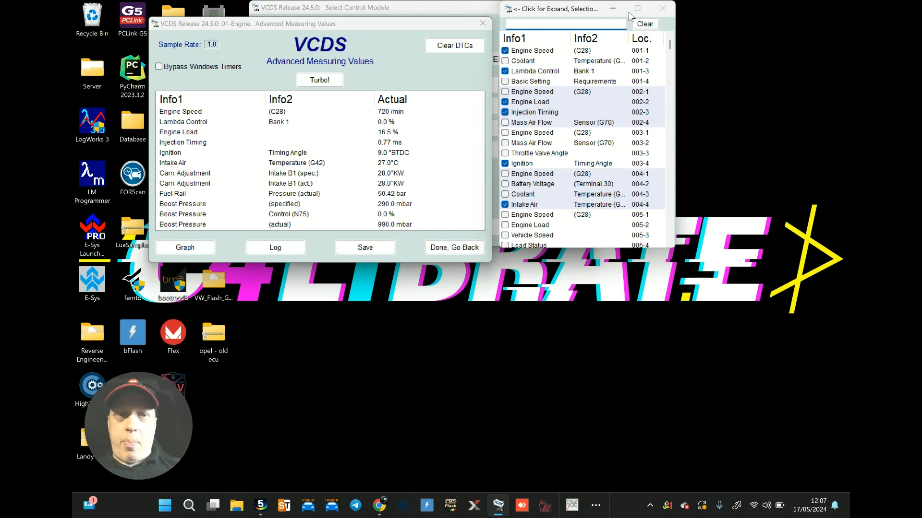
click(615, 8)
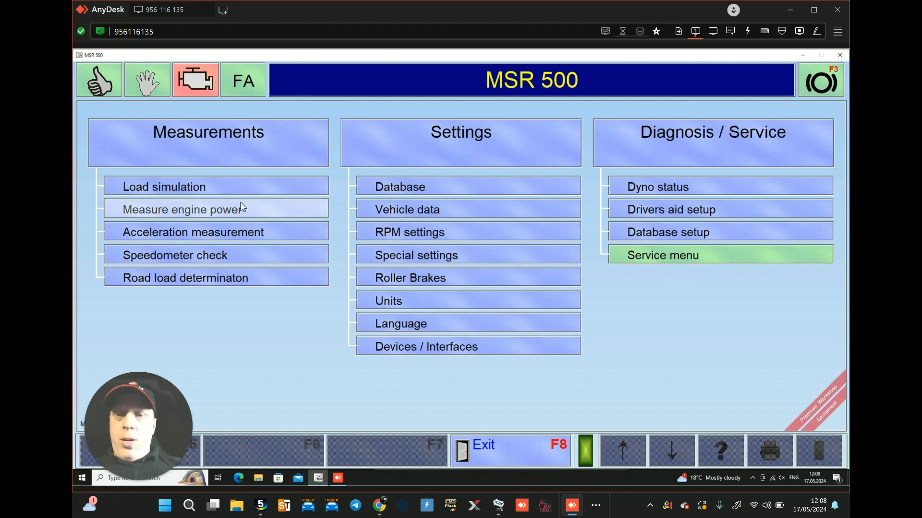
Step: In the remote MSR 500 dyno software, start an engine power measurement with the vehicle's power class set to 400hp
click(277, 187)
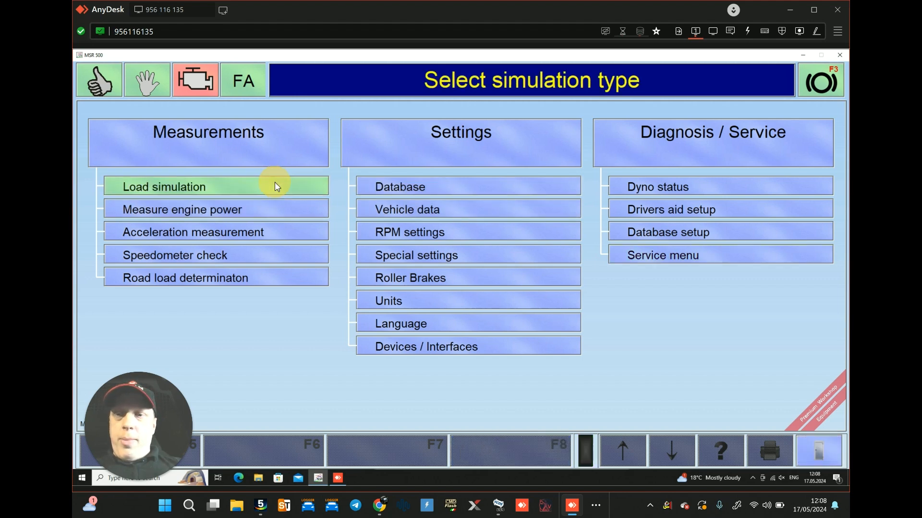
key(Escape)
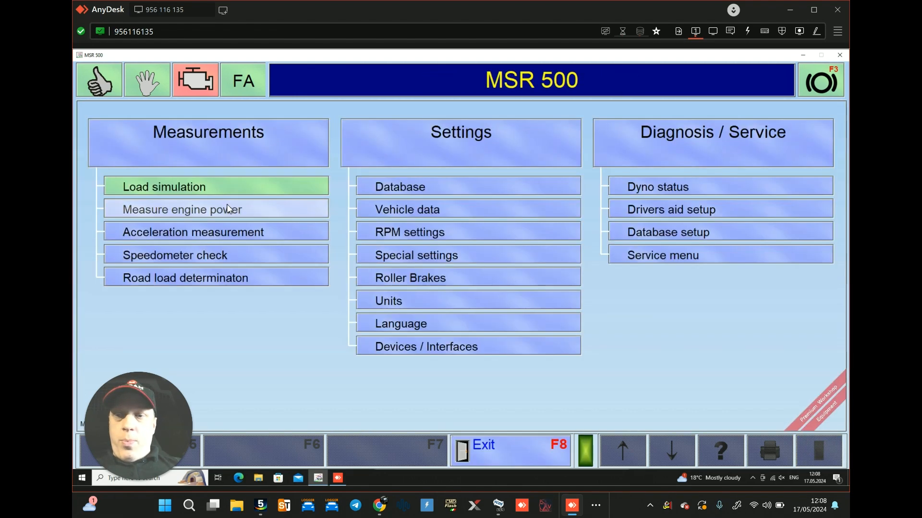
click(223, 212)
click(450, 203)
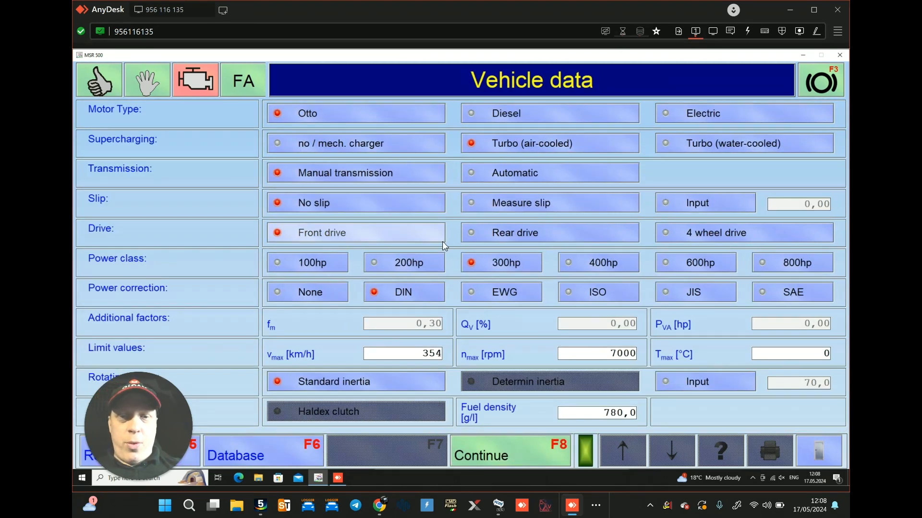
click(587, 267)
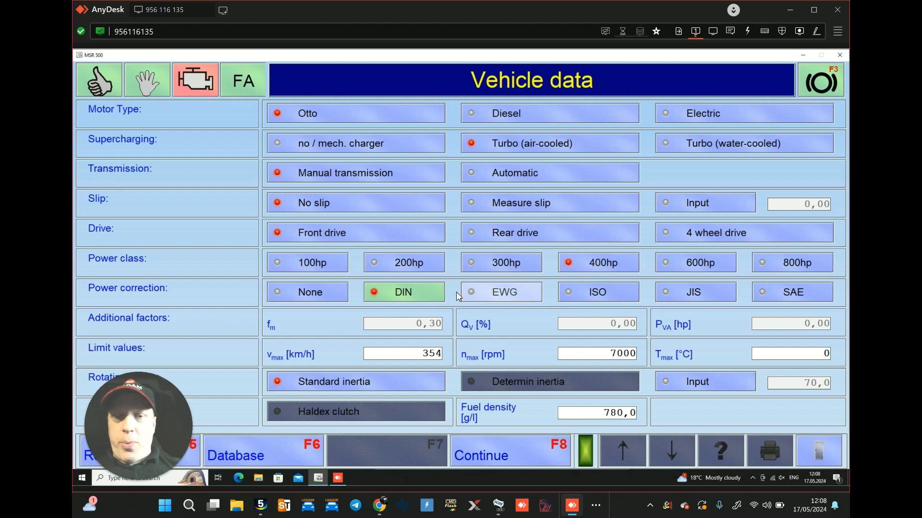
click(496, 451)
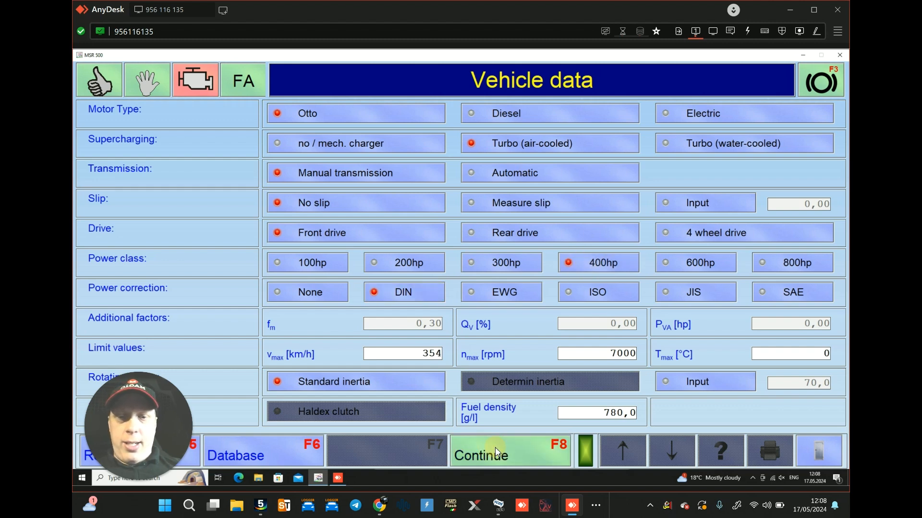
Step: Run a new driving trial with an adjustment RPM of 3000 and confirm the held engine speed
click(634, 182)
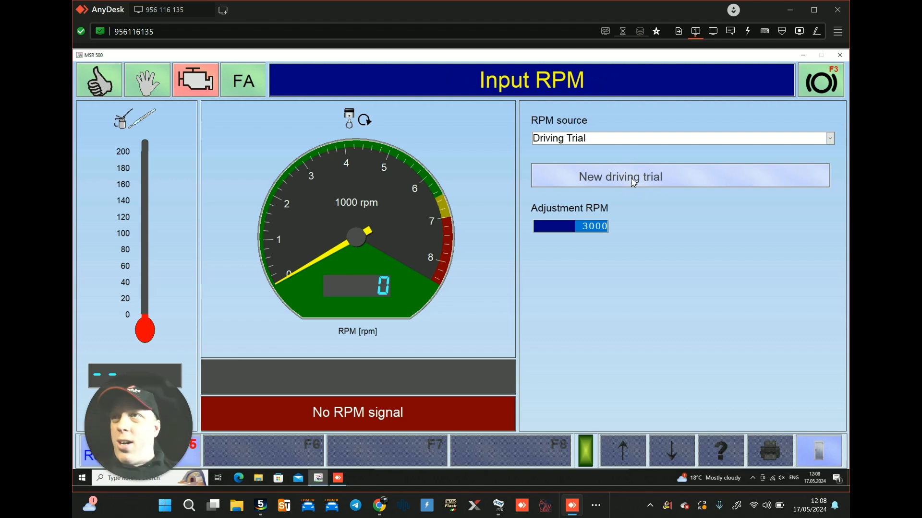
key(Return)
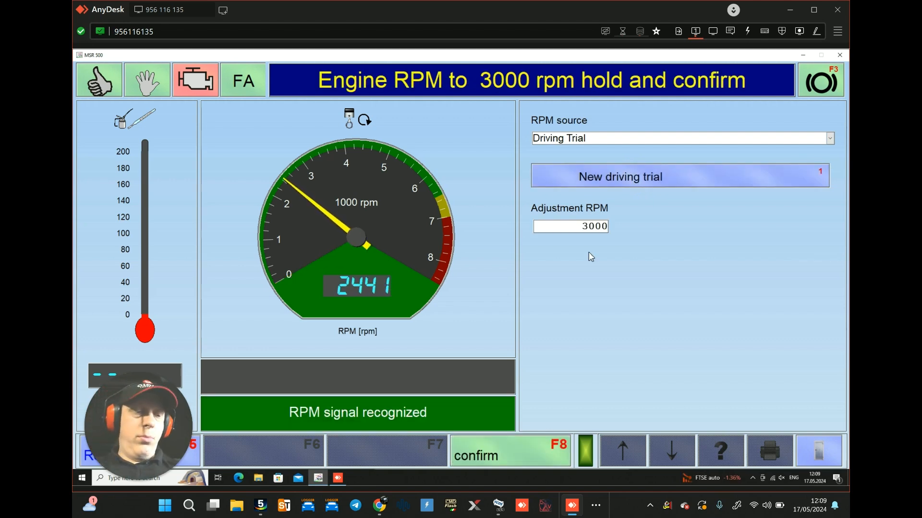
key(F8)
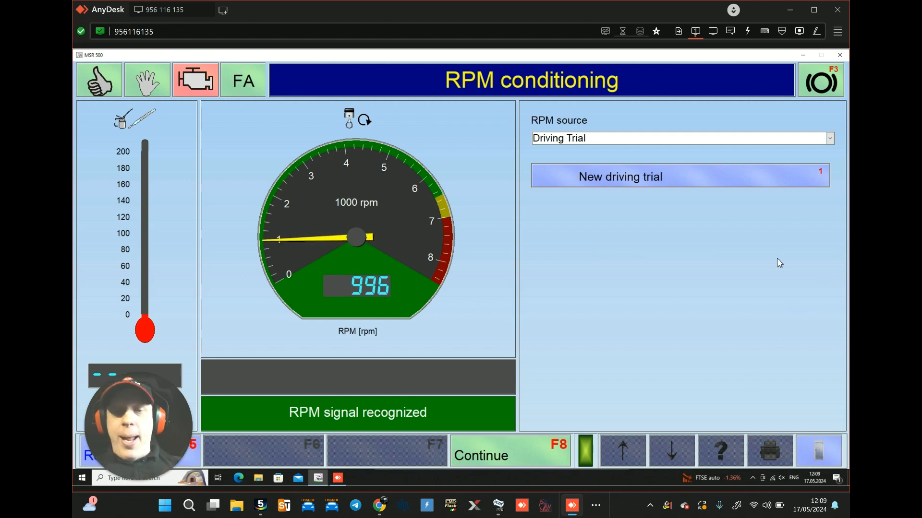
Step: Switch to VCDS and start logging the advanced measuring values to the file Caddy run1 - ko4 anti surge.CSV
click(500, 507)
click(348, 108)
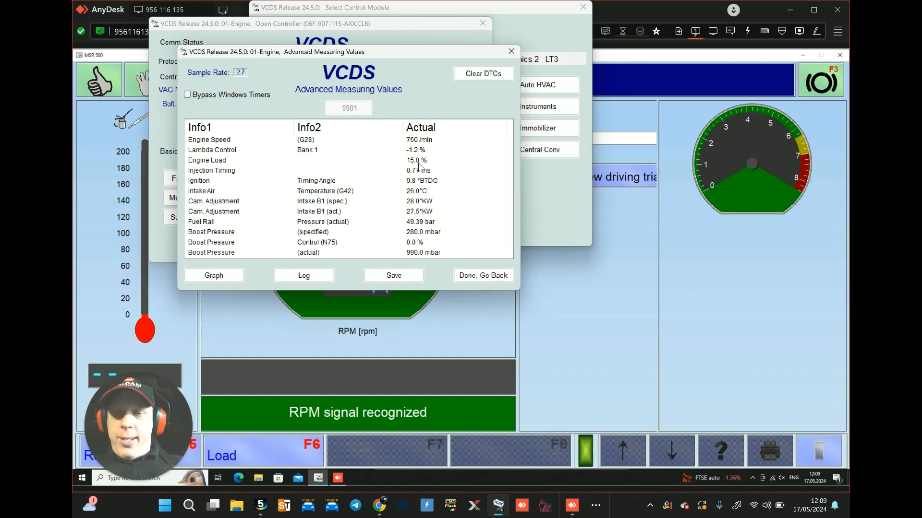
click(318, 277)
drag(374, 268, 228, 262)
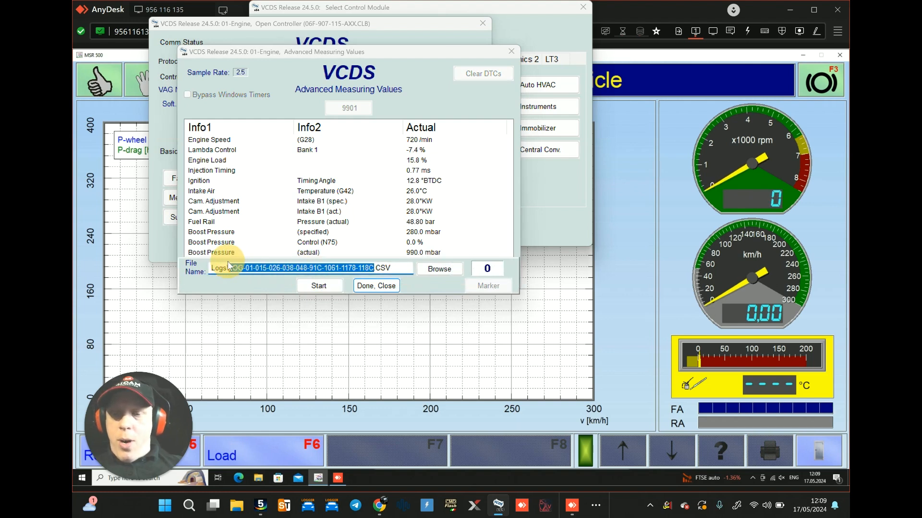
text(Ca)
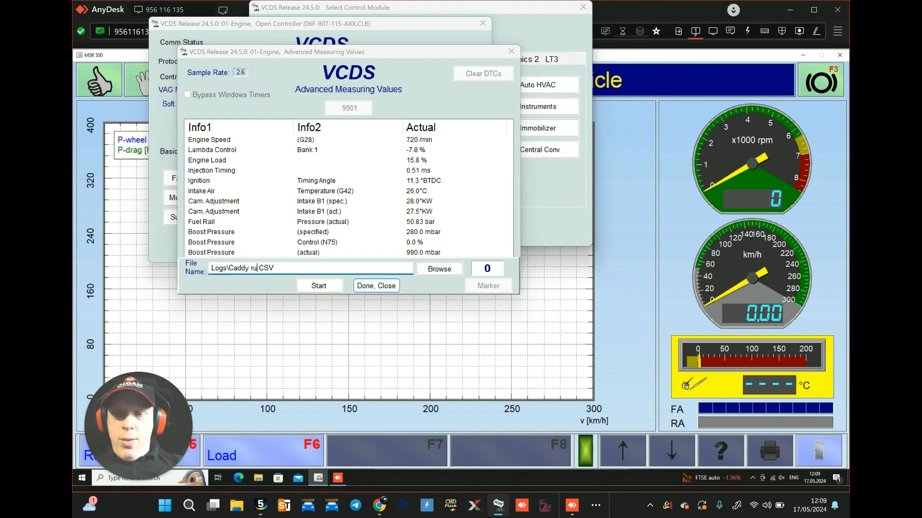
text(ddy run1 - ko4 anti surge)
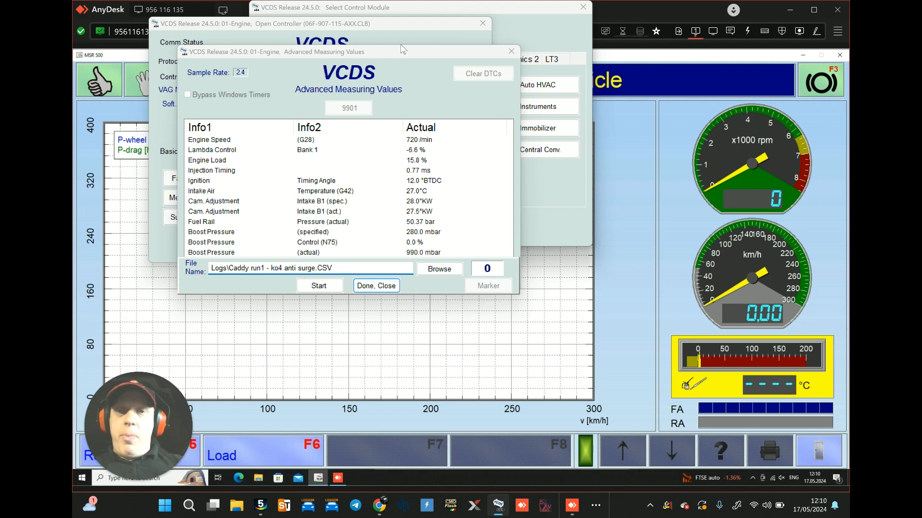
click(318, 286)
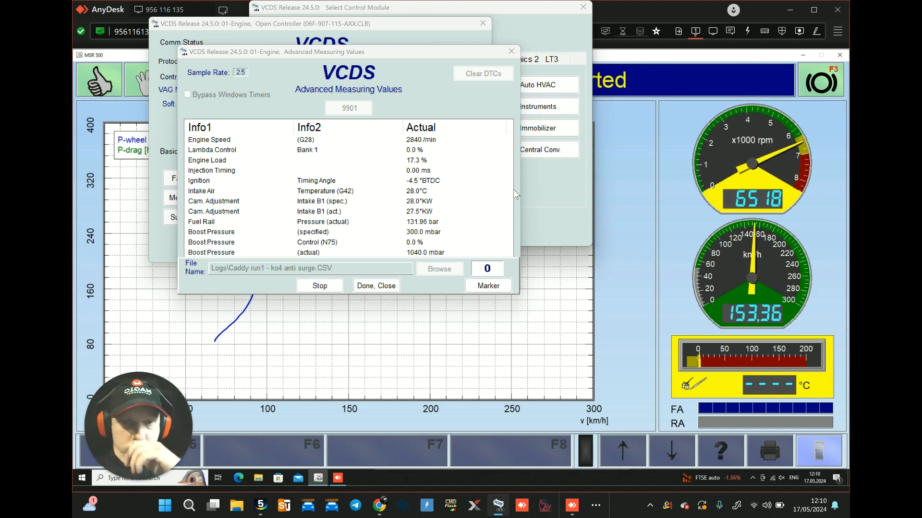
Step: Stop the measuring value log, close the logging controls and minimise the value selection list
click(320, 286)
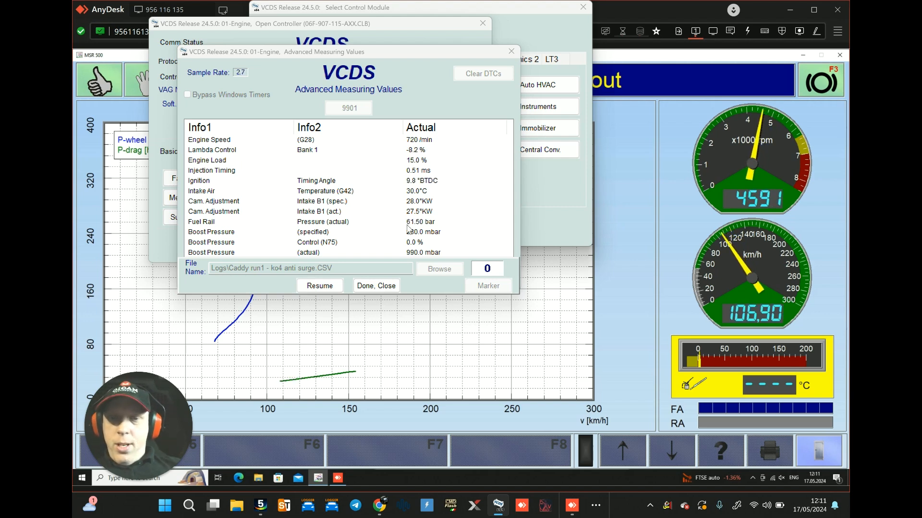
click(375, 286)
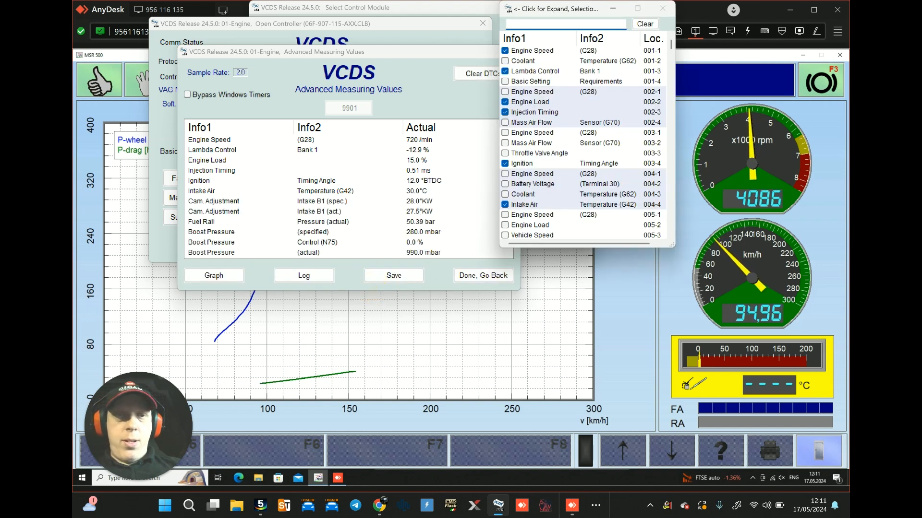
click(618, 10)
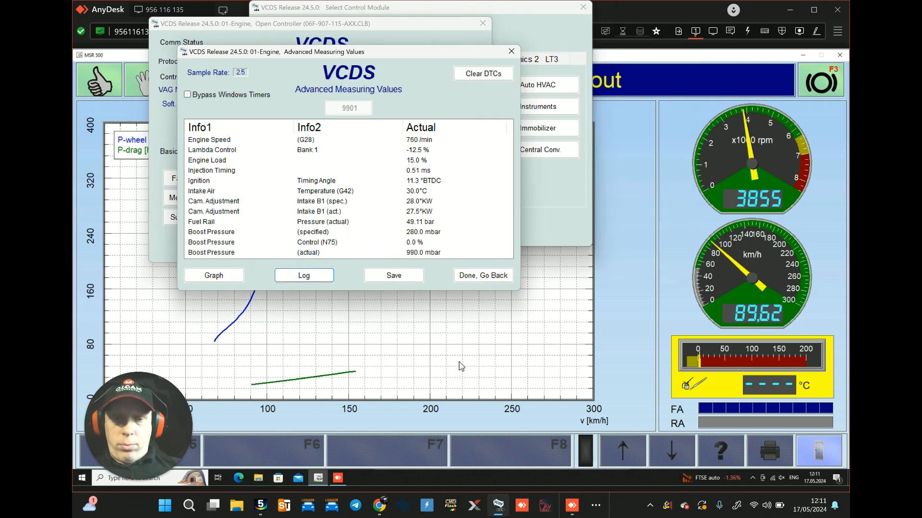
Step: In Log Viewer, bring up the Caddy run1 - ko4 anti surge log and highlight the power pull from about 22 to 44 seconds
click(596, 506)
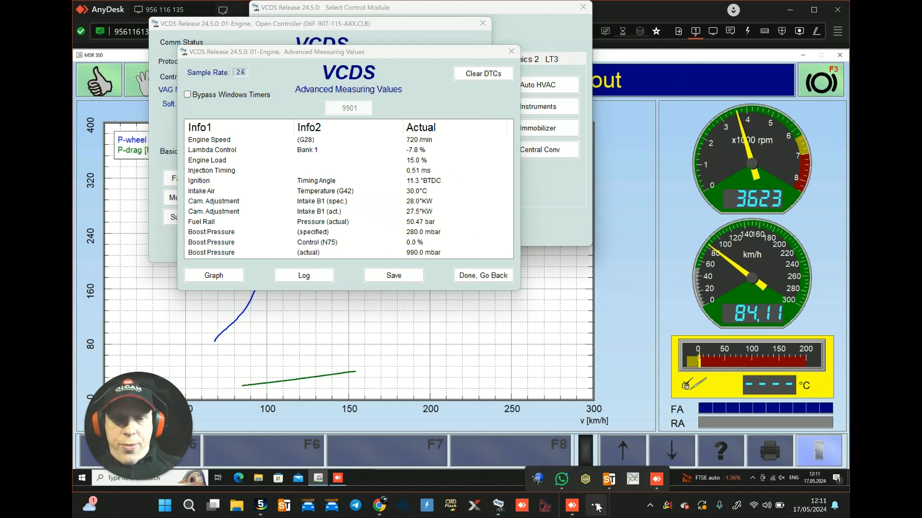
click(634, 474)
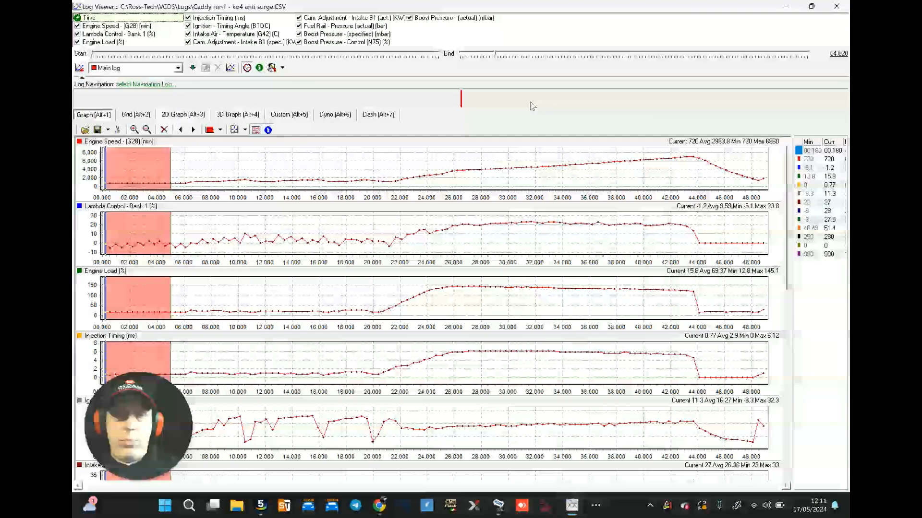
drag(396, 174, 695, 177)
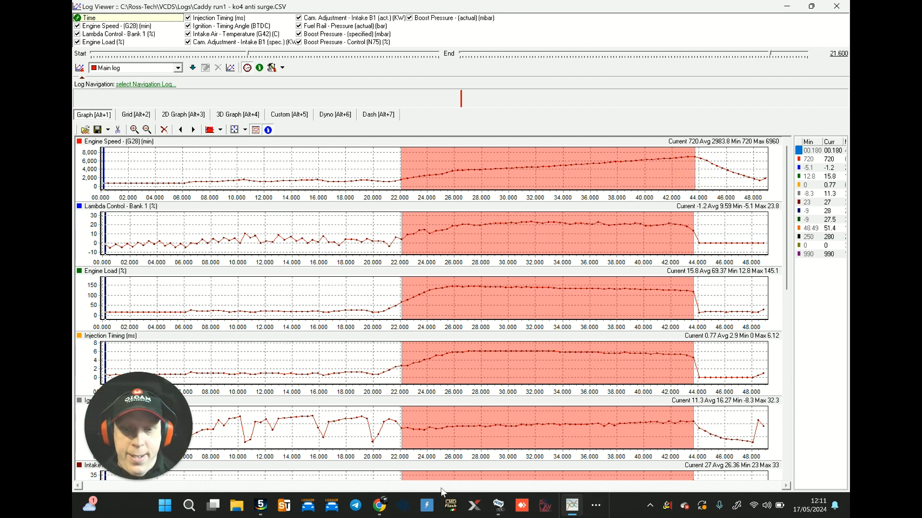
Step: In the remote MSR 500 software, change the power measurement's units to BHP, lbf.ft and mph, check the curves and minimise the remote session
click(595, 505)
click(656, 473)
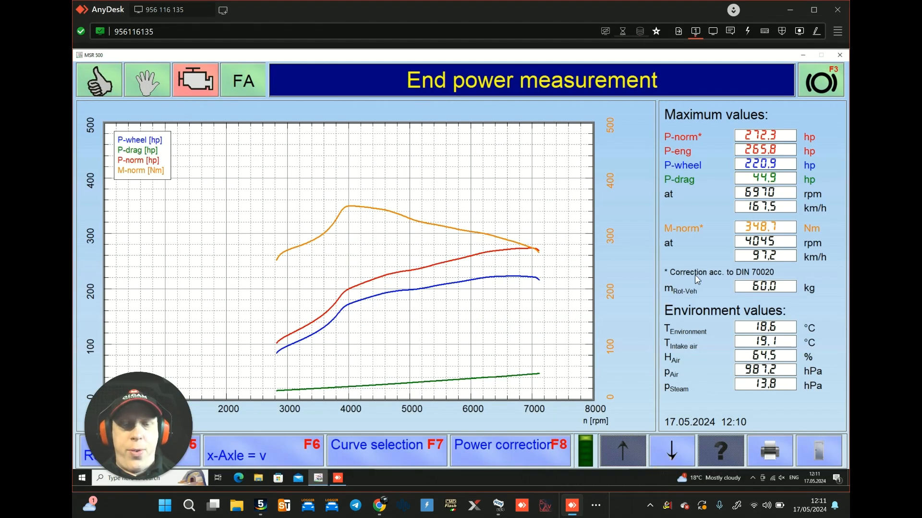
click(667, 453)
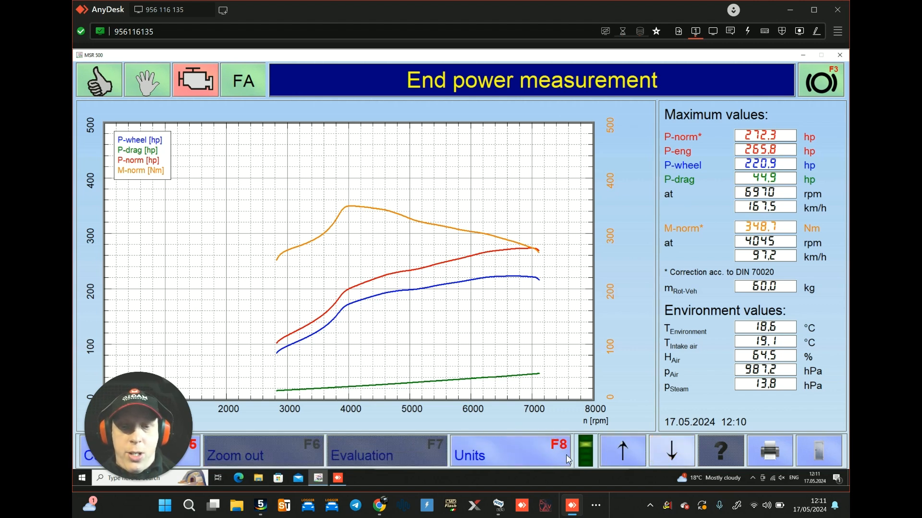
click(509, 454)
click(508, 264)
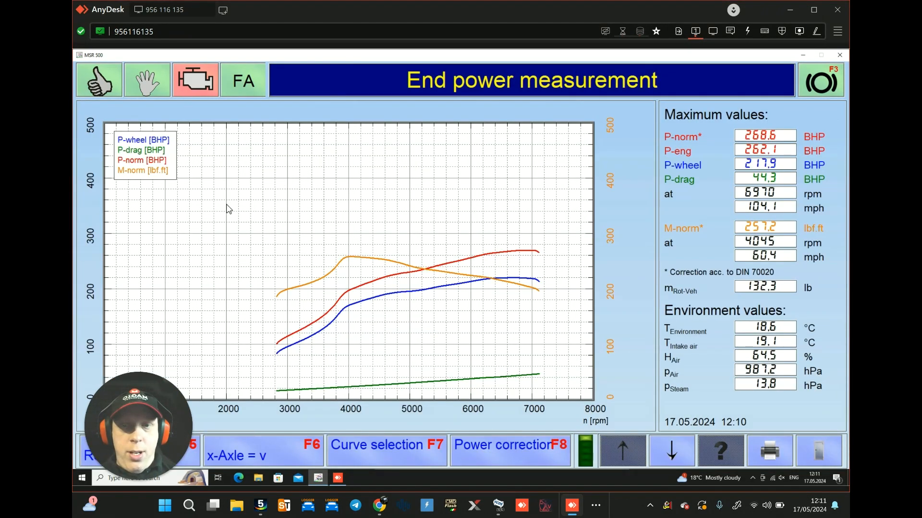
drag(229, 208, 559, 409)
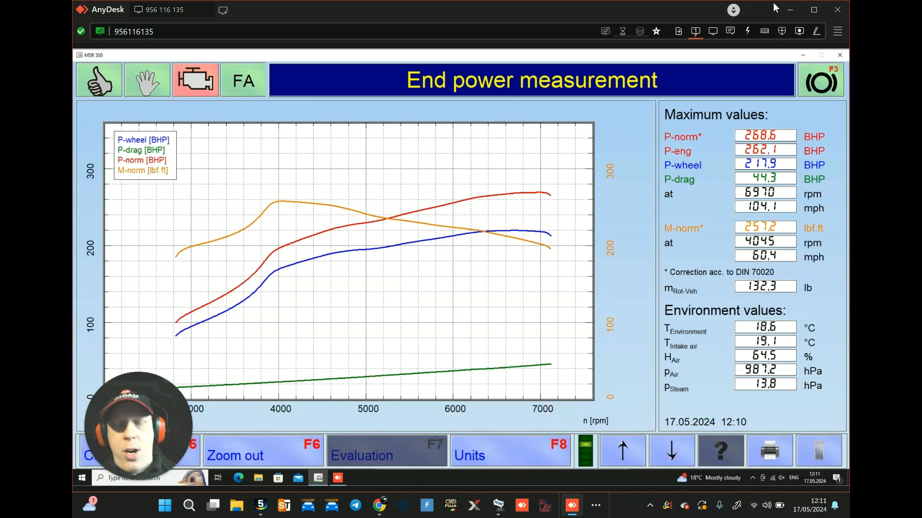
click(791, 10)
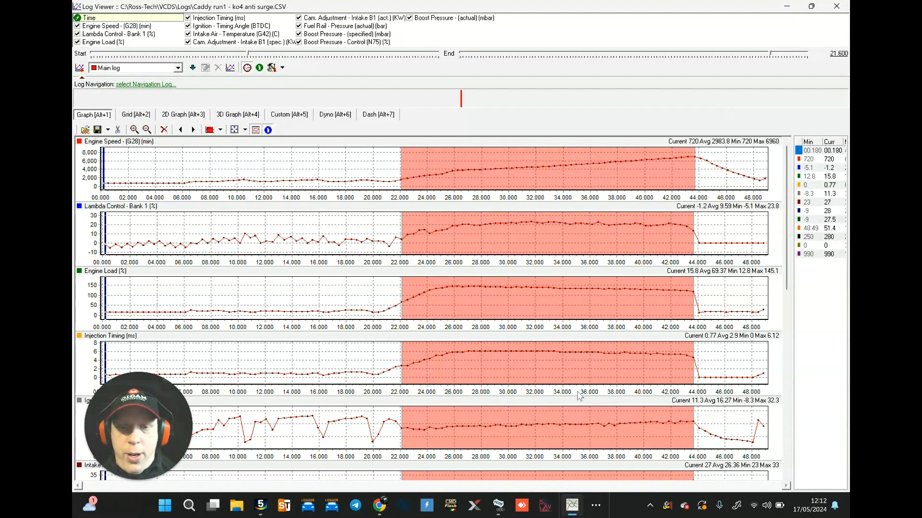
Step: Examine the engine speed and Bank 1 lambda control traces across the highlighted pull in Log Viewer
scroll(798, 281, down, 5)
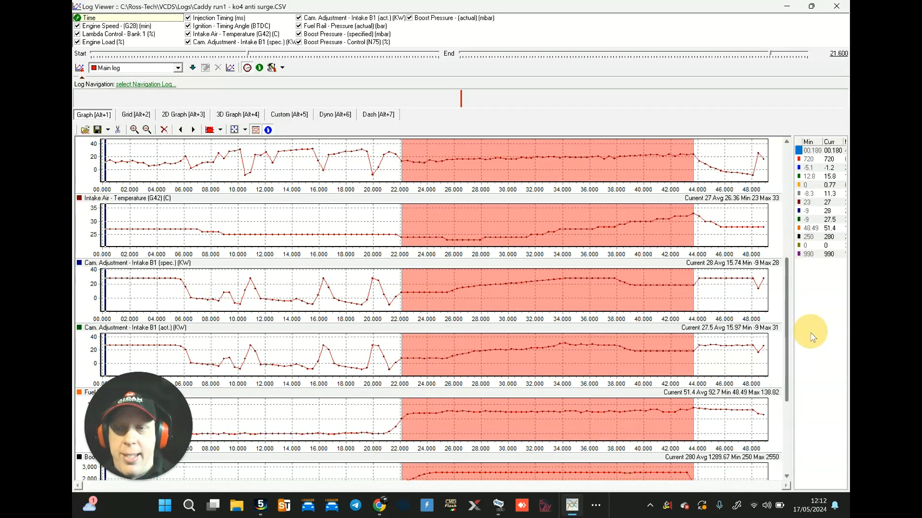
scroll(827, 212, up, 5)
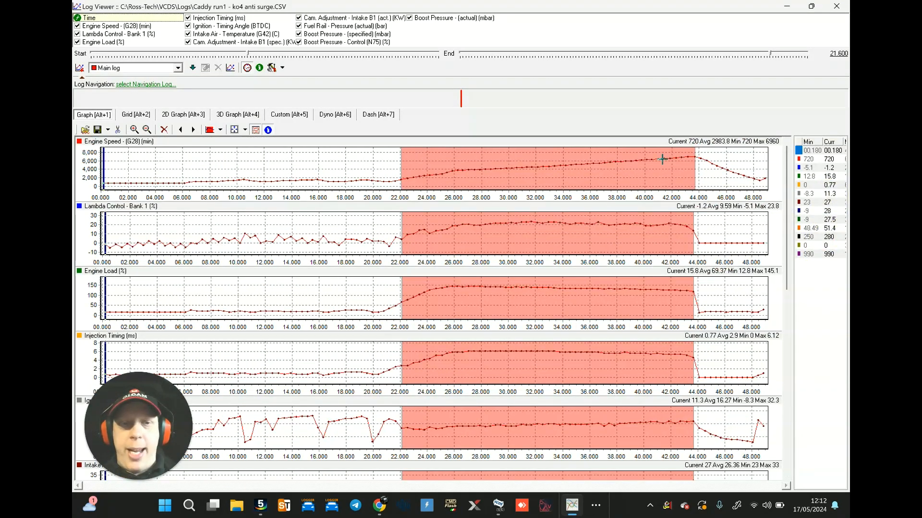
mouse_move(674, 158)
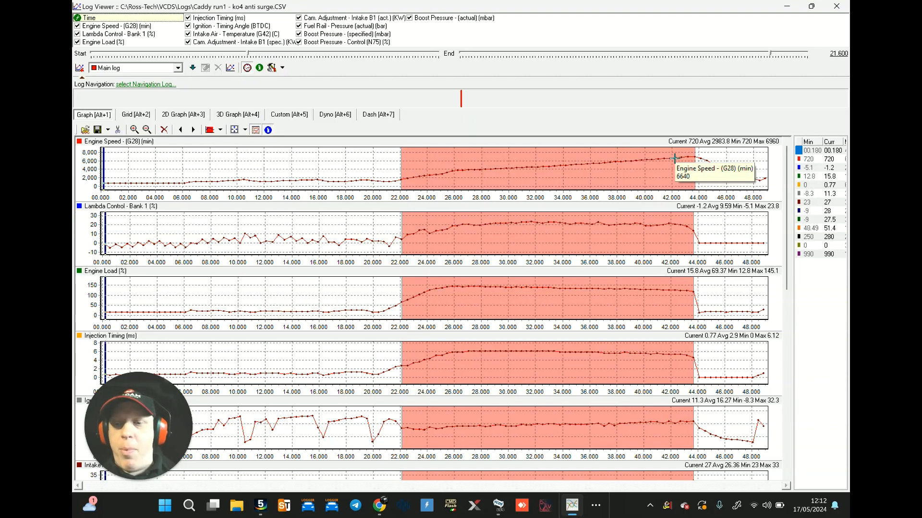
mouse_move(527, 221)
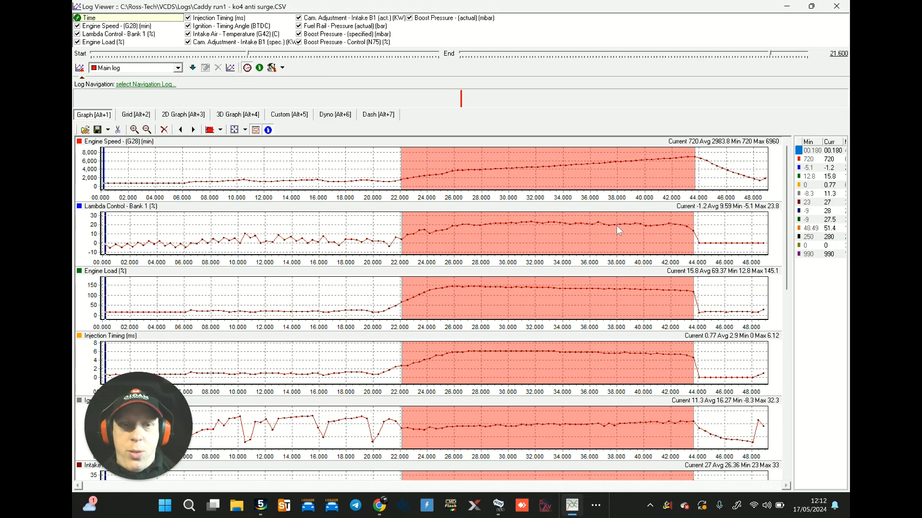
mouse_move(620, 224)
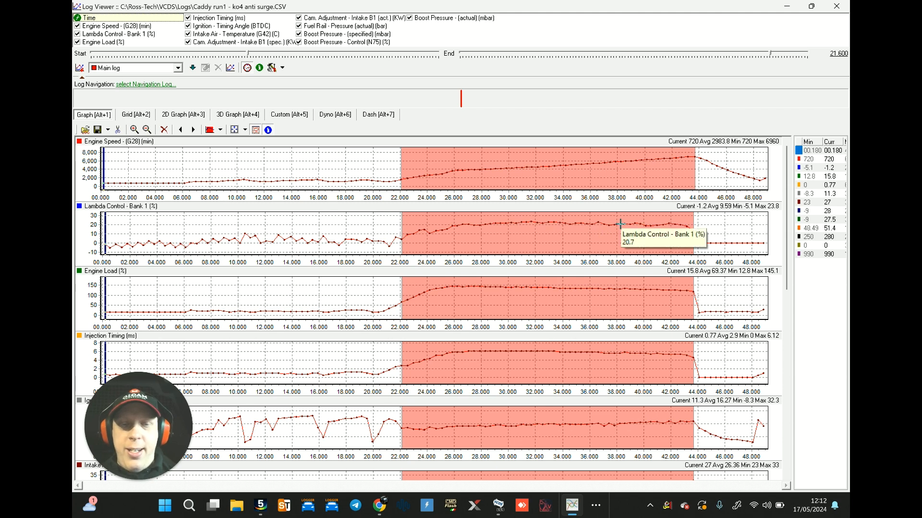
mouse_move(670, 224)
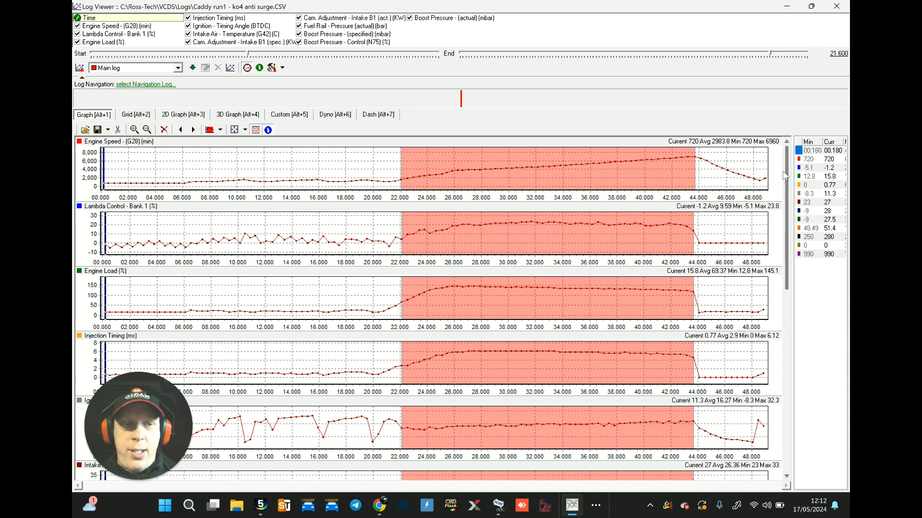
Step: Examine the cam adjustment, fuel rail pressure, N75 boost control and specified versus actual boost traces during the pull
drag(787, 173, 803, 341)
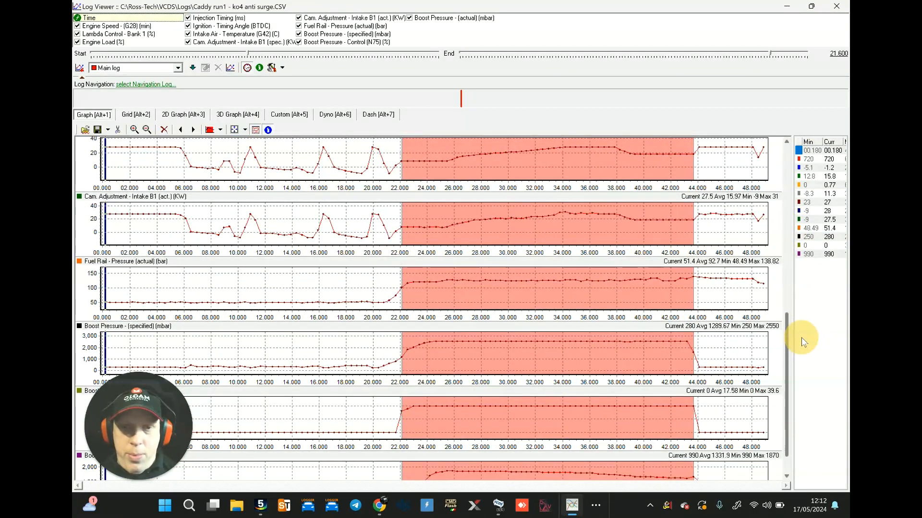
scroll(720, 312, down, 1)
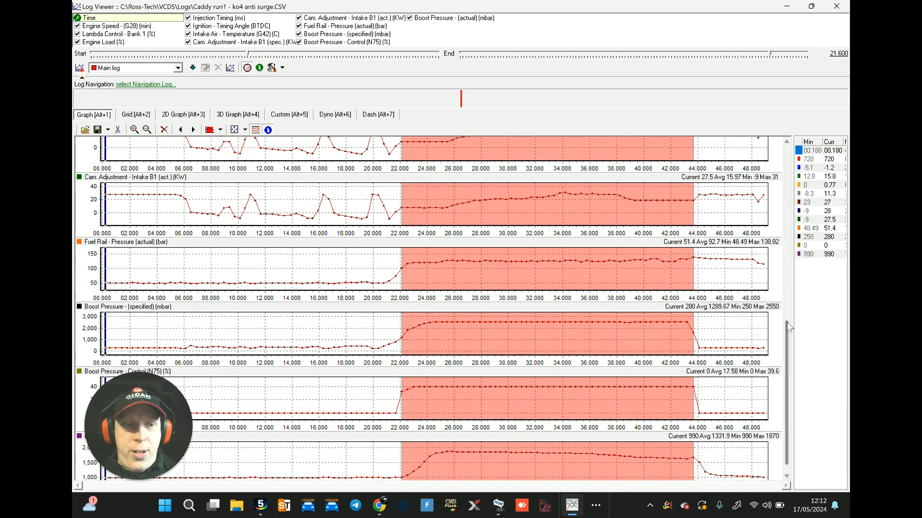
scroll(787, 324, down, 1)
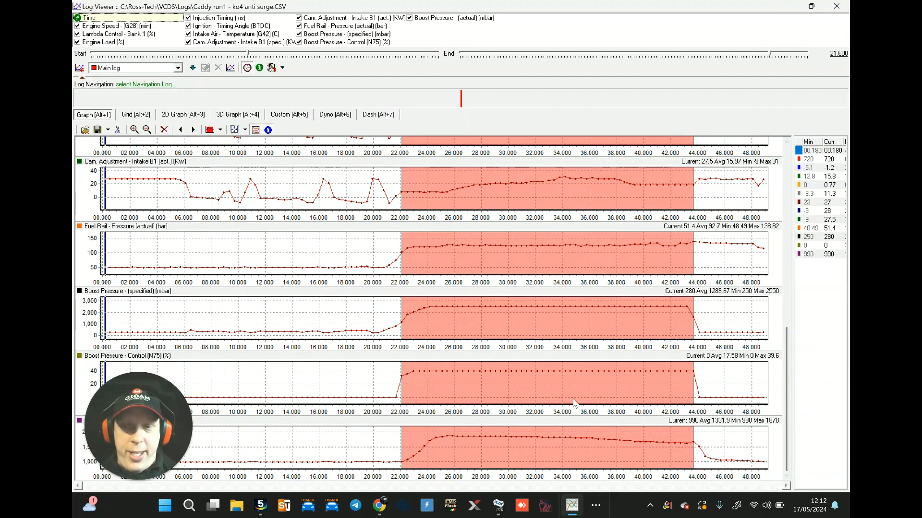
mouse_move(522, 371)
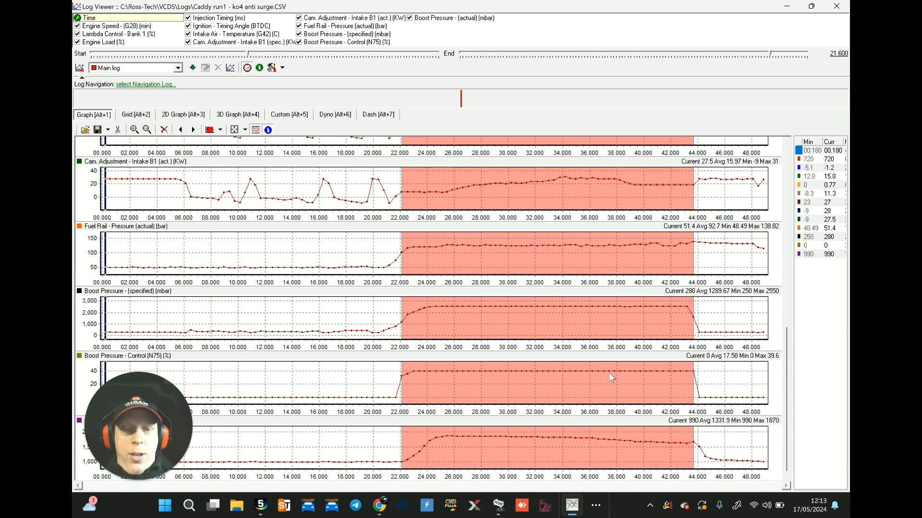
mouse_move(612, 371)
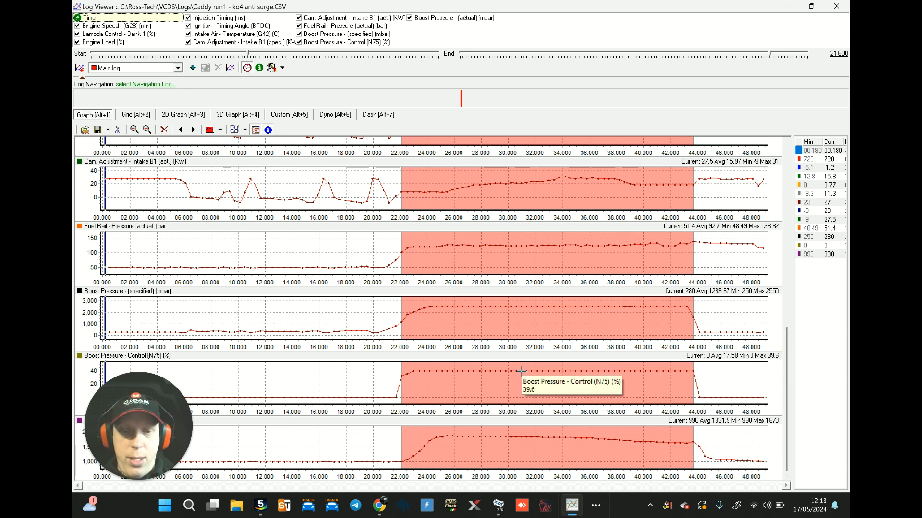
mouse_move(495, 435)
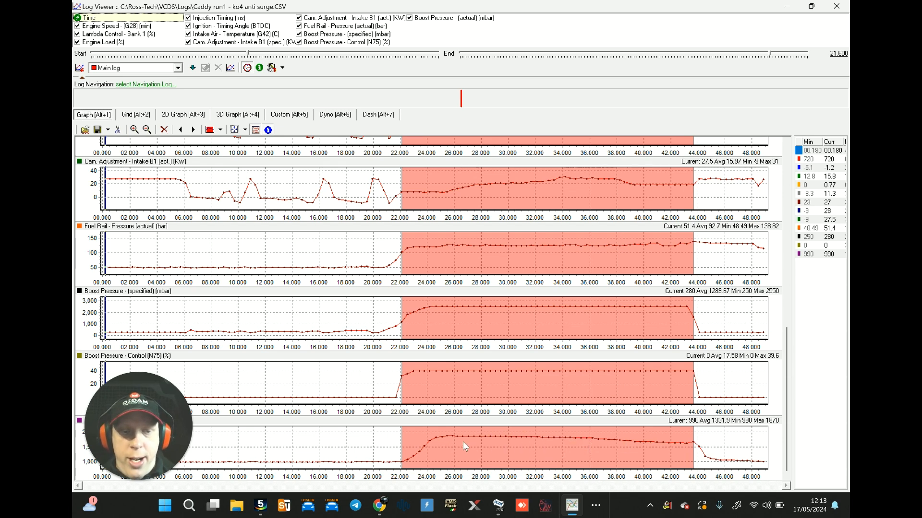
mouse_move(463, 437)
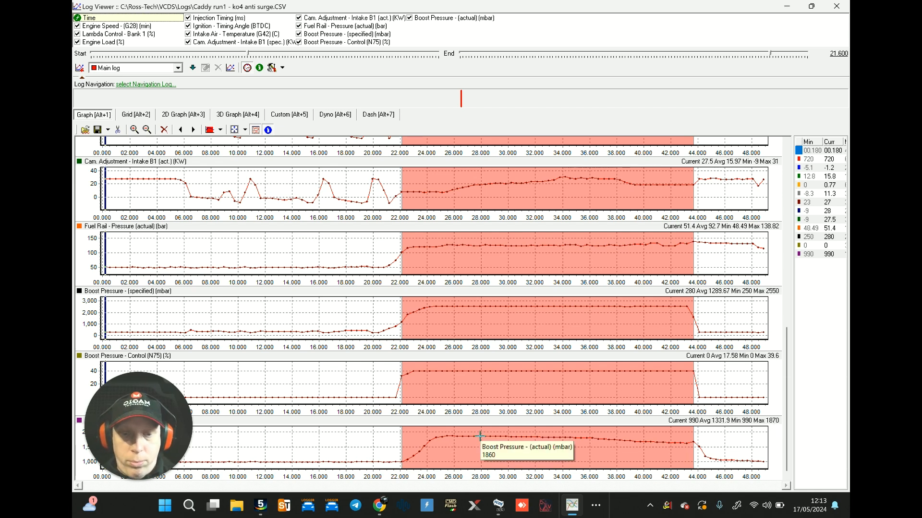
scroll(472, 193, up, 10)
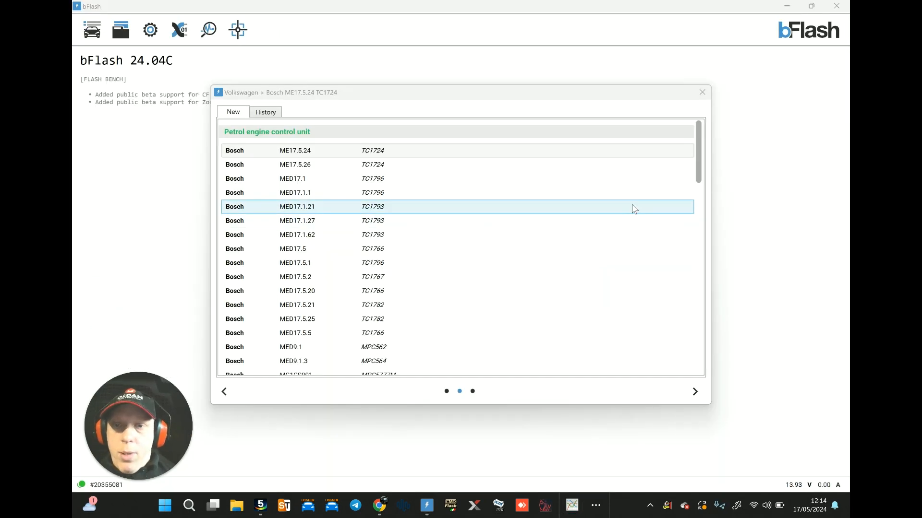
Step: In bFlash, select the Volkswagen Bosch MED9.1 MPC562 petrol engine control unit with the OBD Protocol
drag(701, 145, 706, 193)
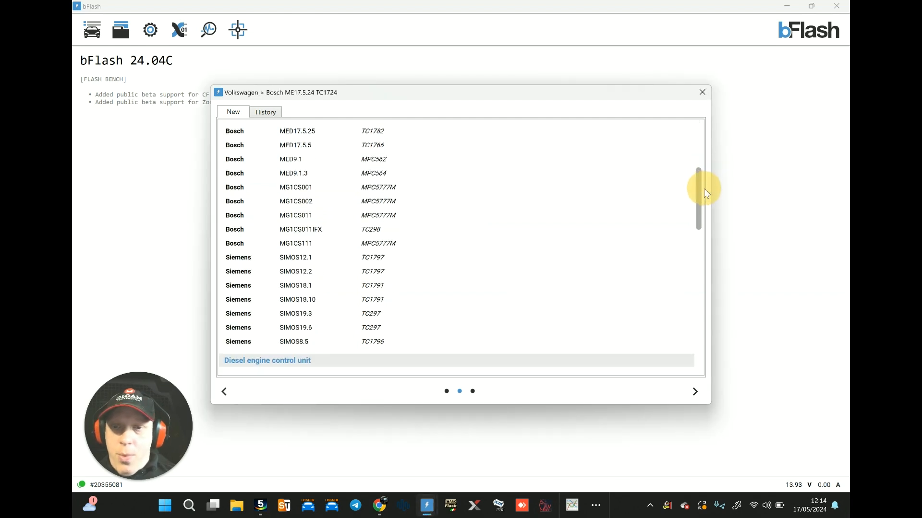
click(399, 159)
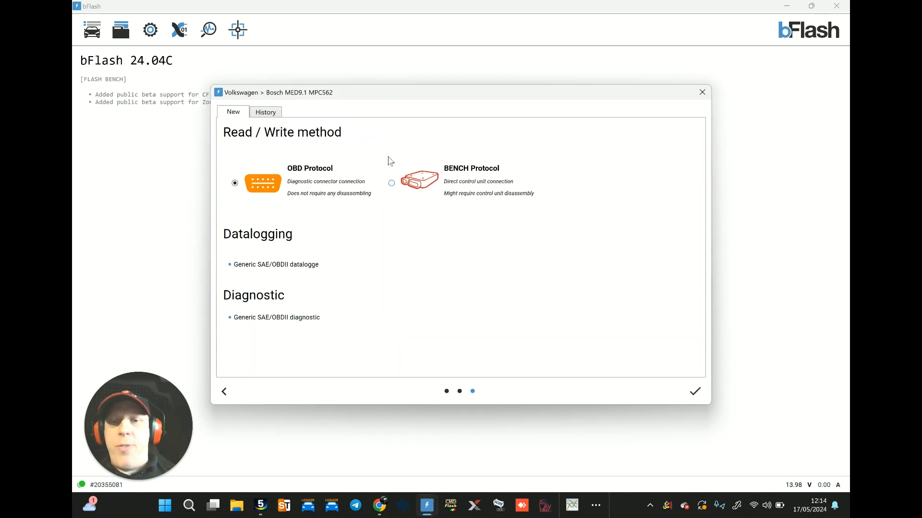
double_click(303, 181)
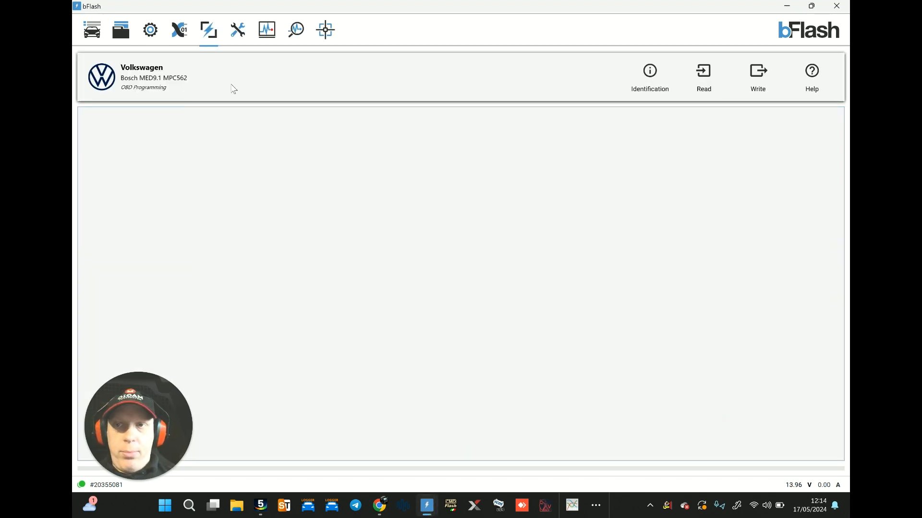
Step: Identify the MED9.1 ECU, and read it into a bFlash data container on the Desktop named caddy stock
click(641, 82)
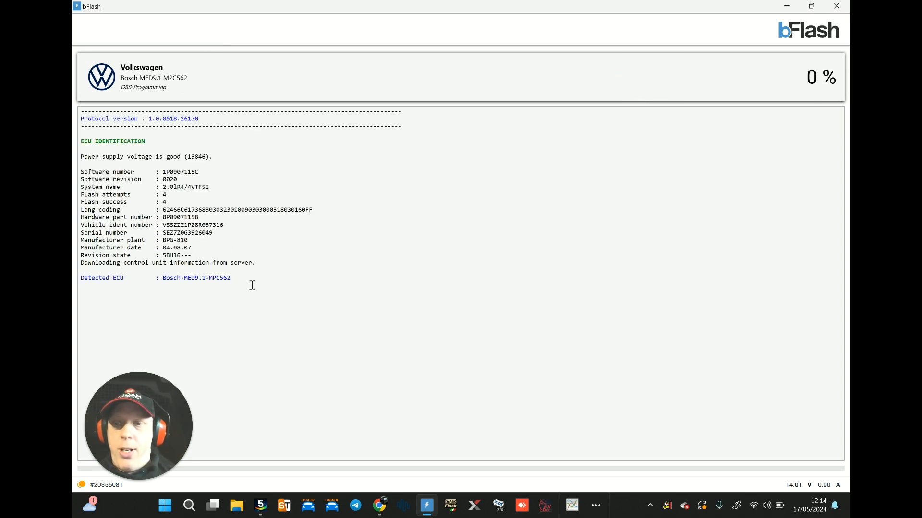
click(704, 79)
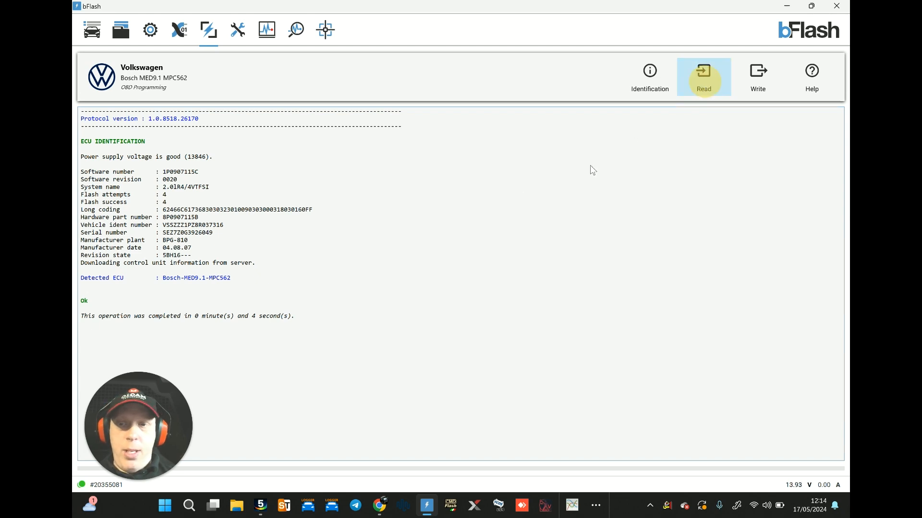
text(ca)
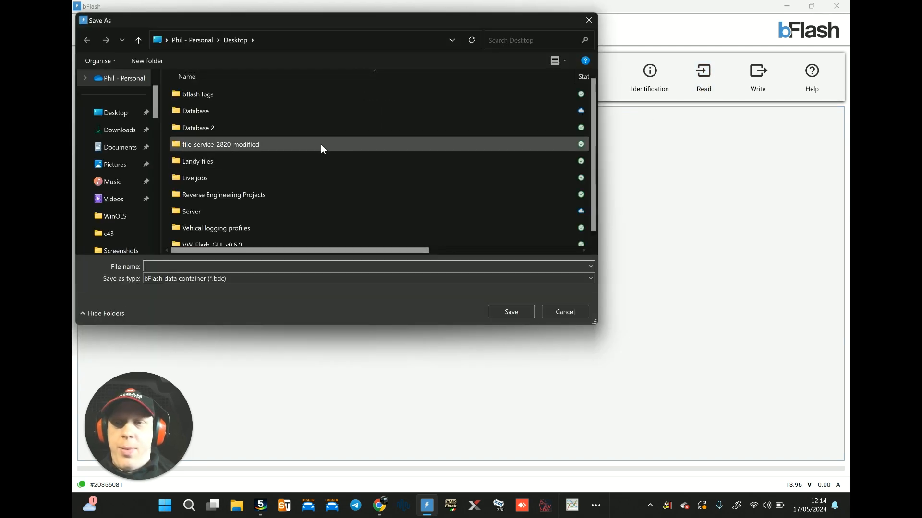
text(ddy stock)
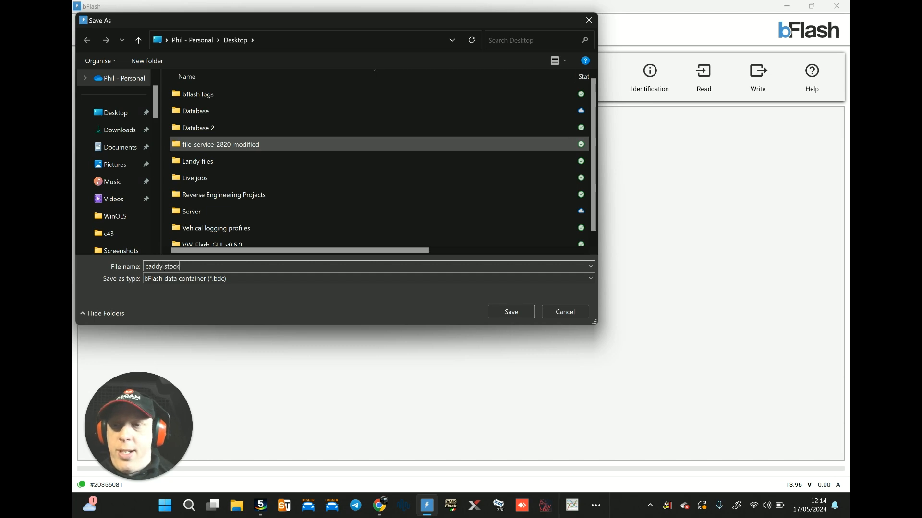
click(520, 312)
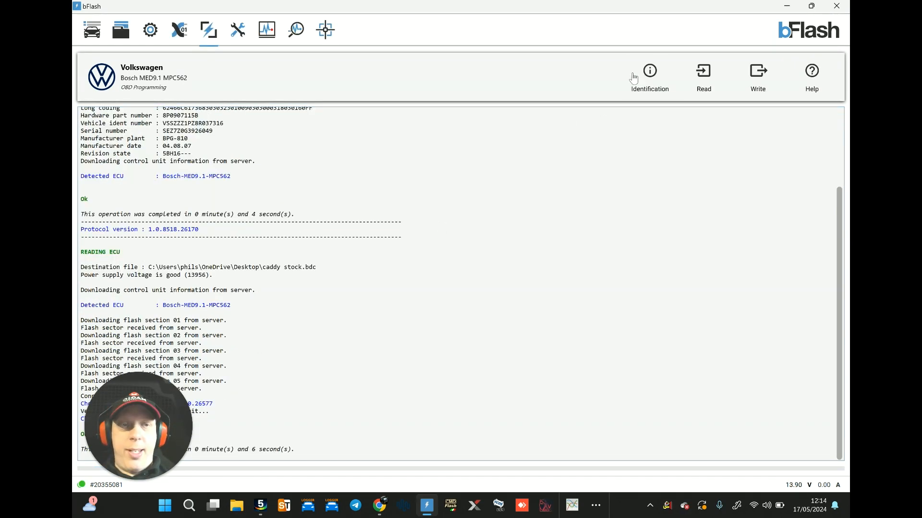
Step: Minimise bFlash, switch to WinOLS, close the open VW Stage 2 tune project and start importing caddy stock.bdc from the desktop
drag(160, 394, 178, 357)
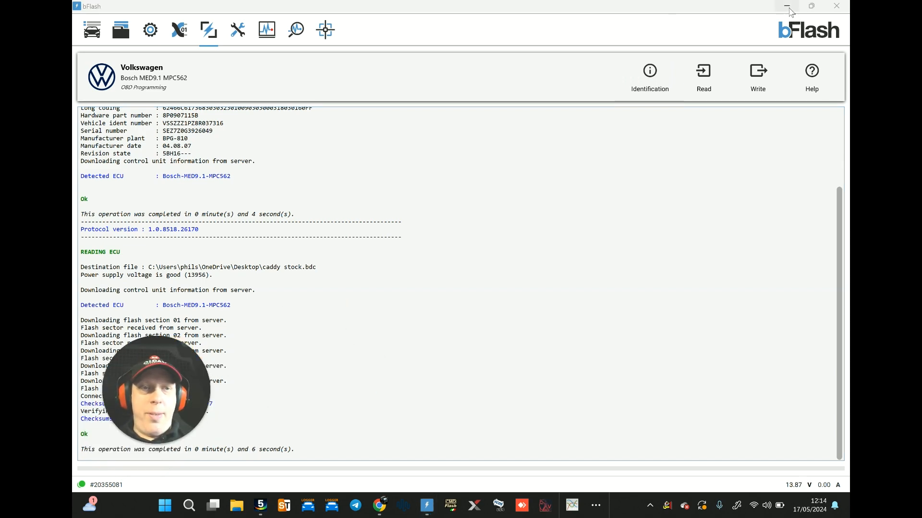
click(789, 9)
click(261, 511)
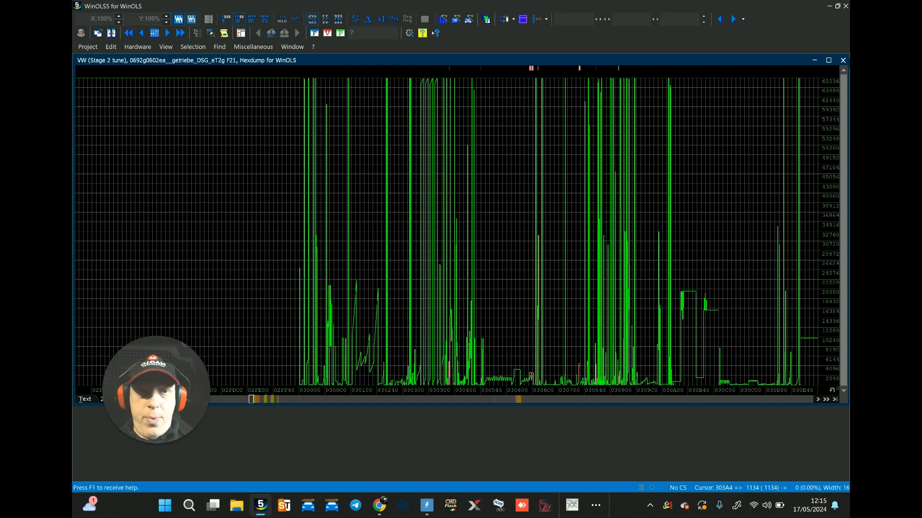
click(843, 60)
drag(321, 6, 518, 85)
drag(230, 384, 464, 275)
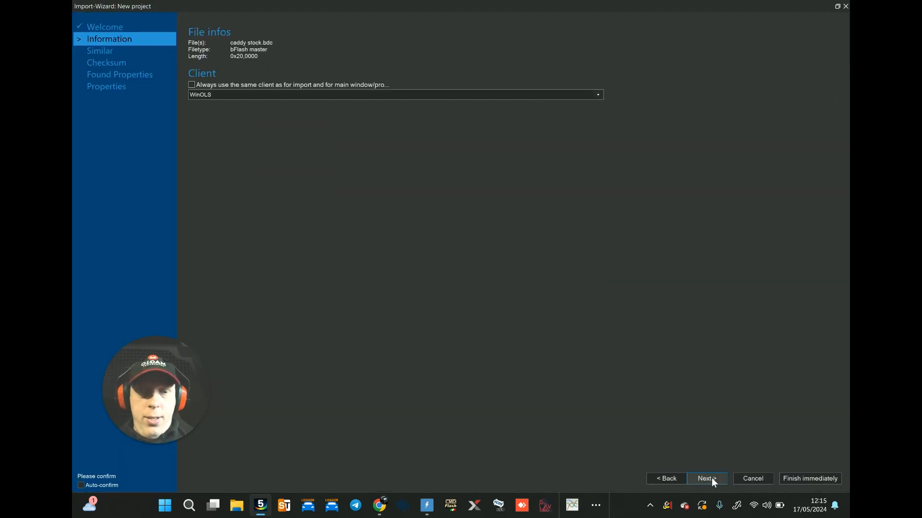
Step: Review the similar projects in the import wizard, and cancel the import to open the existing Seat Leon 2.0 TFSI Cupra R project
click(712, 478)
drag(491, 323, 365, 321)
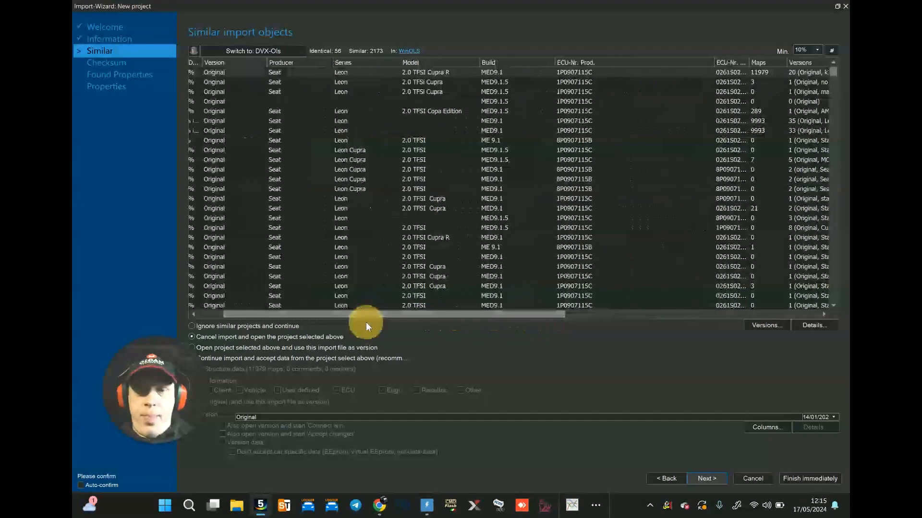
click(708, 479)
double_click(788, 82)
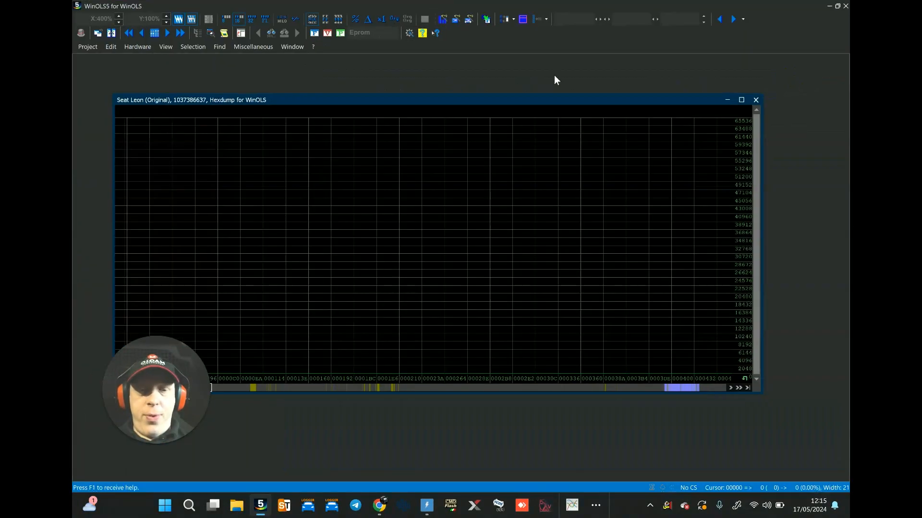
Step: Open the project's "Stage 2+ 40% - vs2" version and close the Original version's hexdump
click(89, 47)
click(131, 87)
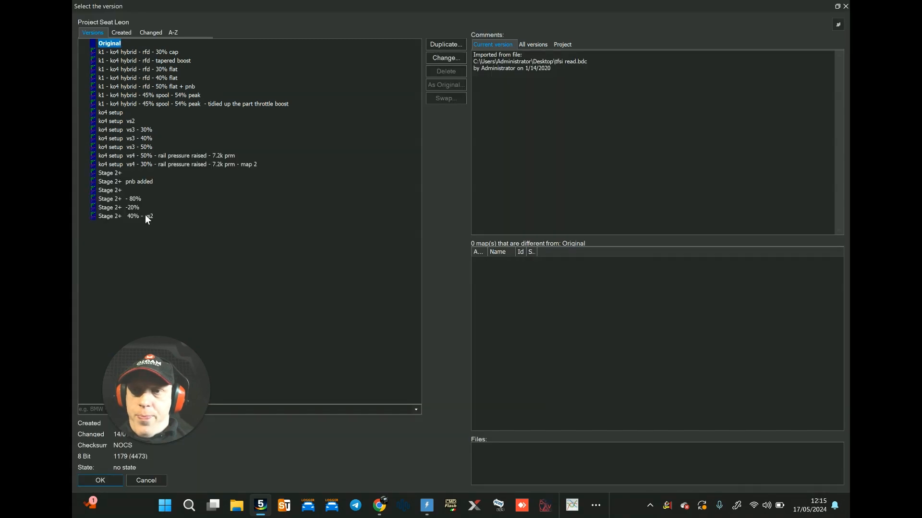
double_click(145, 215)
click(755, 100)
drag(696, 113, 670, 78)
Step: Examine the changed maps of the Stage 2+ version one after another, from the ML-threshold diagnosis map to the relative capacity requirement map
key(n)
key(n)
key(n)
key(n)
key(n)
key(n)
key(n)
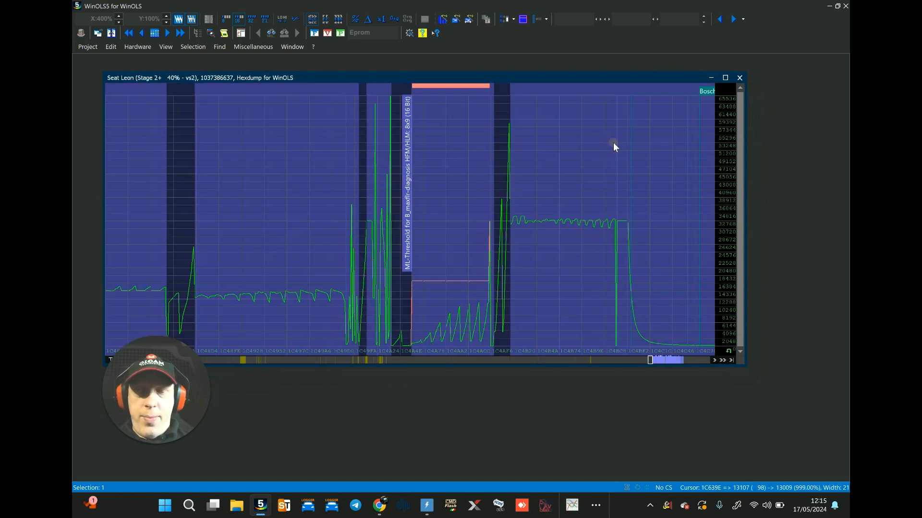
key(n)
key(n)
key(n)
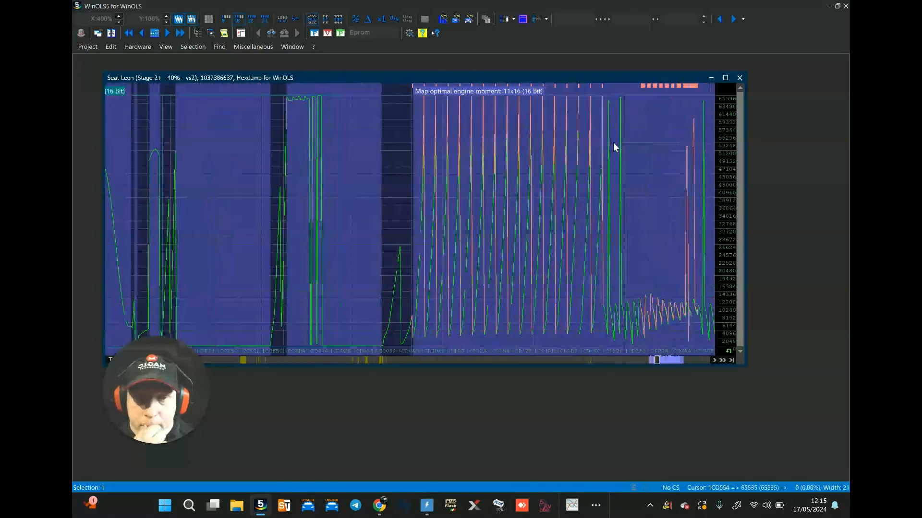
key(n)
key(n)
key(n)
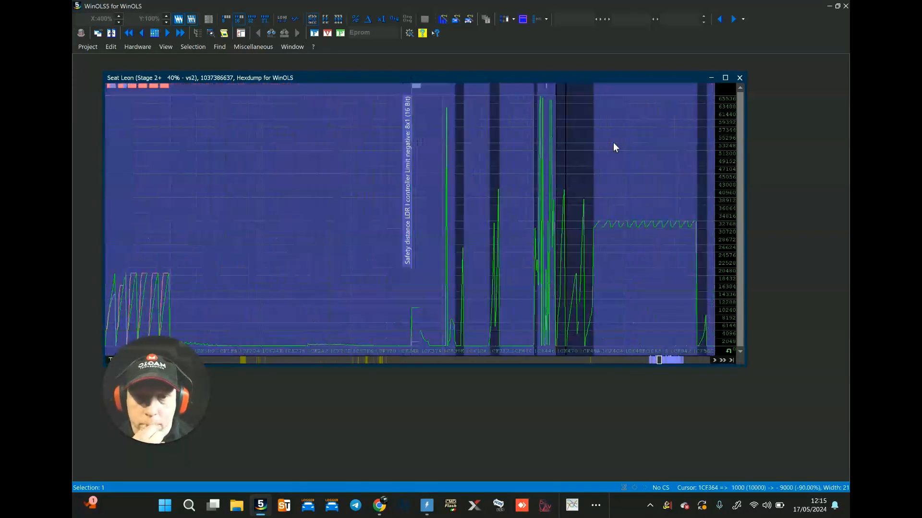
key(n)
key(n)
key(n)
key(n)
key(n)
key(n)
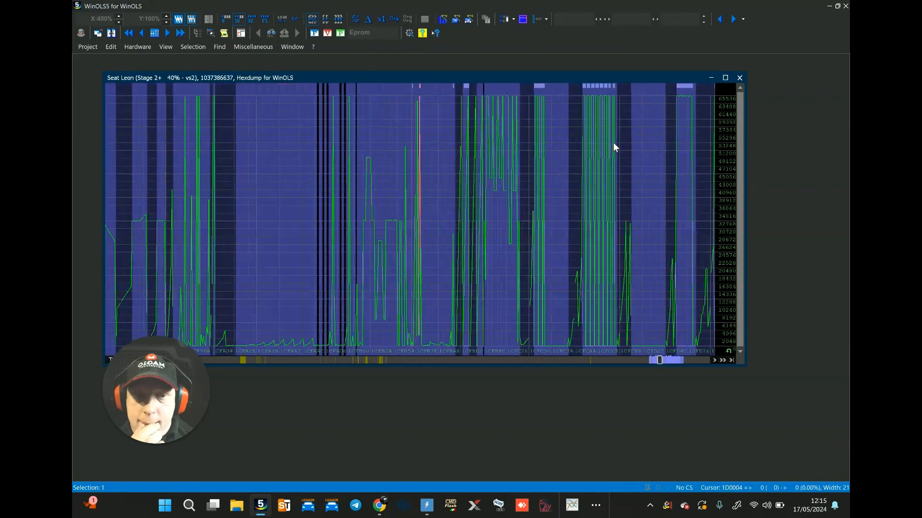
key(n)
key(n)
key(n)
key(n)
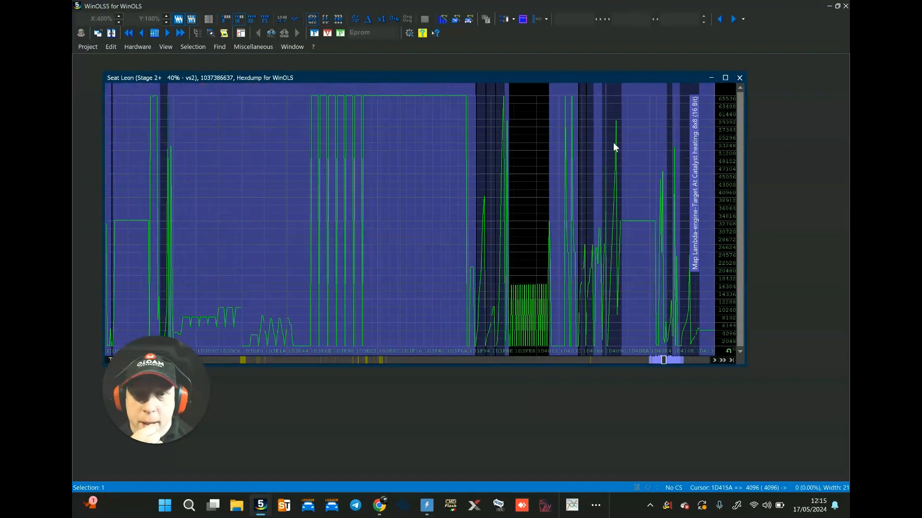
key(n)
key(n)
key(n)
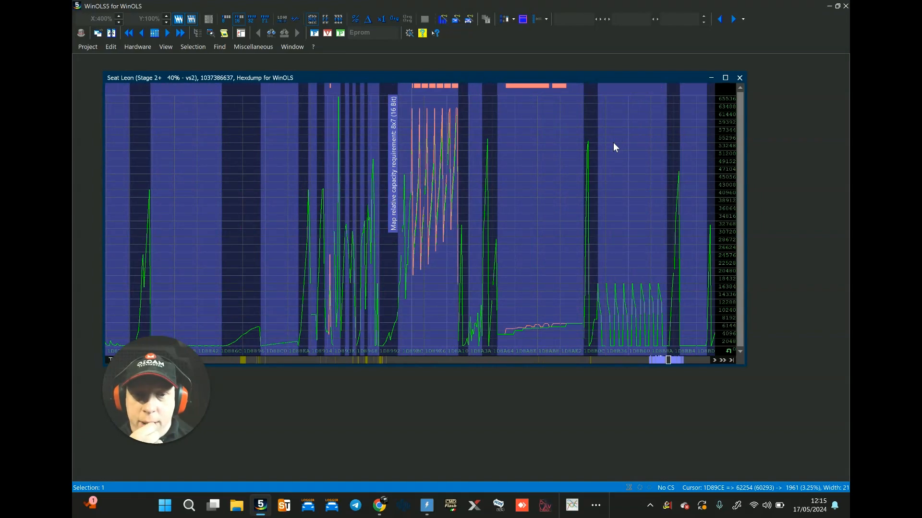
Step: View the values of the "Target pressure in Dependence the HDP-temperature" map, and close it
double_click(537, 249)
click(539, 256)
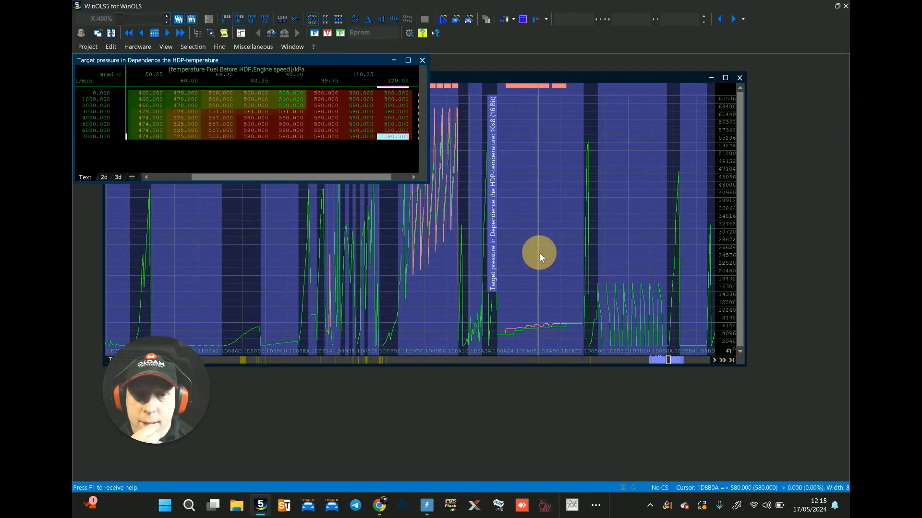
click(422, 60)
click(494, 233)
Step: Examine the remaining changed maps, from the rail pressure setpoint and HDP volumetric efficiency maps to the end of the map area
key(n)
key(n)
key(n)
key(n)
key(n)
key(n)
key(n)
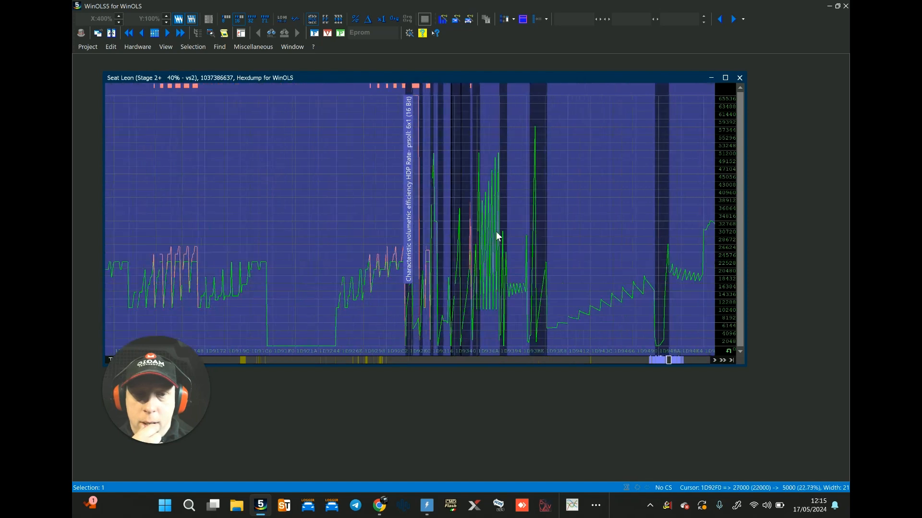
key(n)
key(n)
key(n)
key(n)
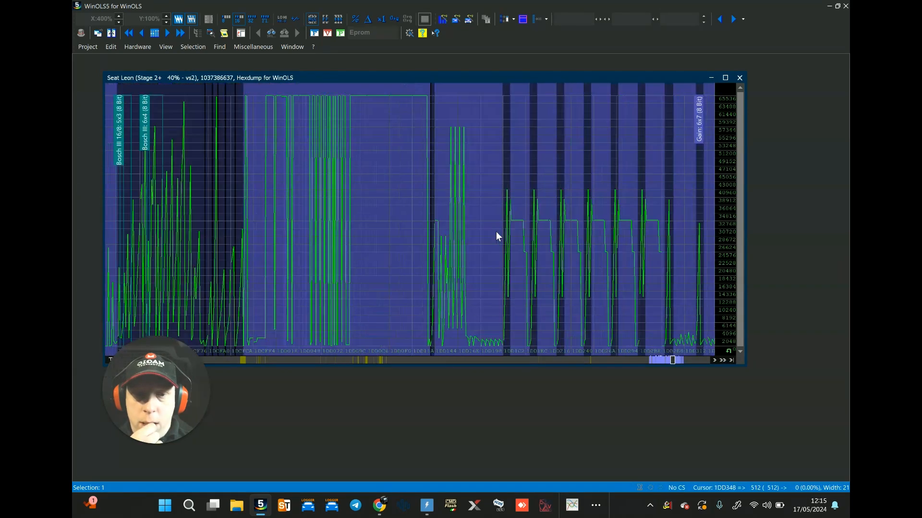
key(n)
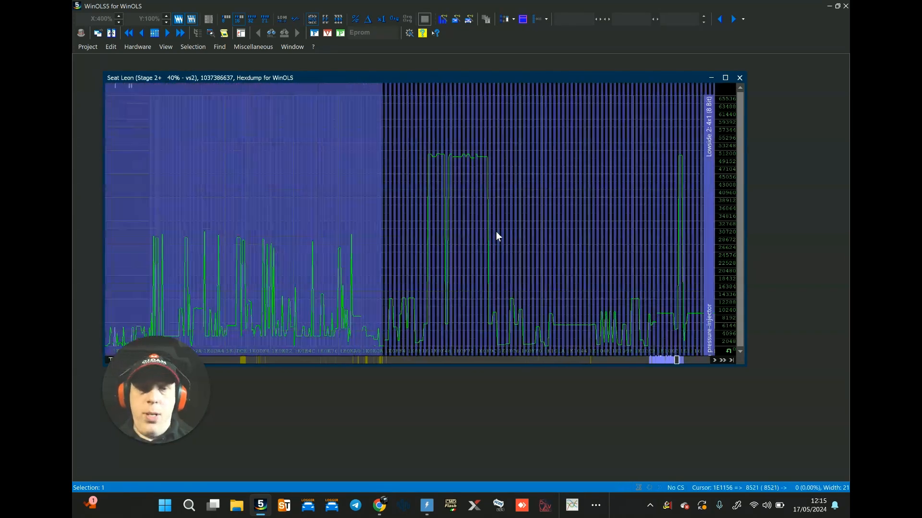
Step: Go back through the changed maps to "KF to Linearization Boost pressure=f(TV)"
scroll(496, 232, up, 10)
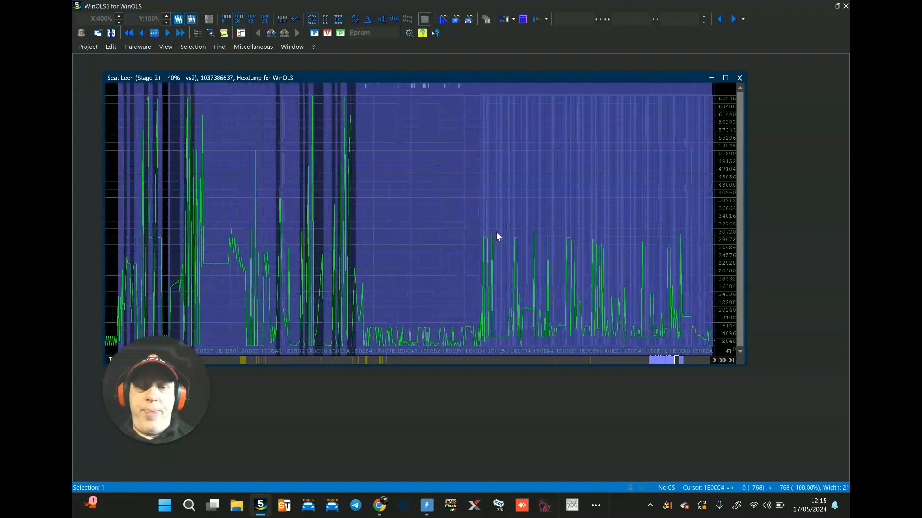
scroll(496, 231, up, 10)
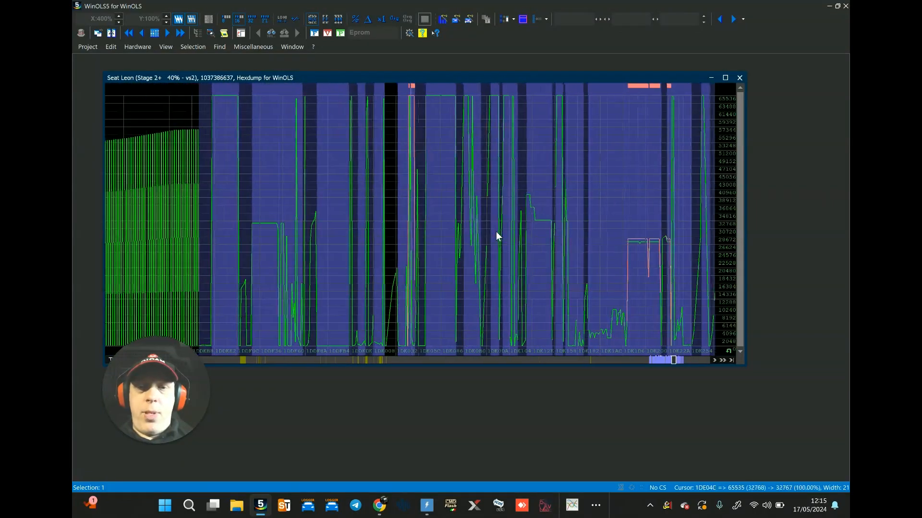
scroll(496, 231, up, 10)
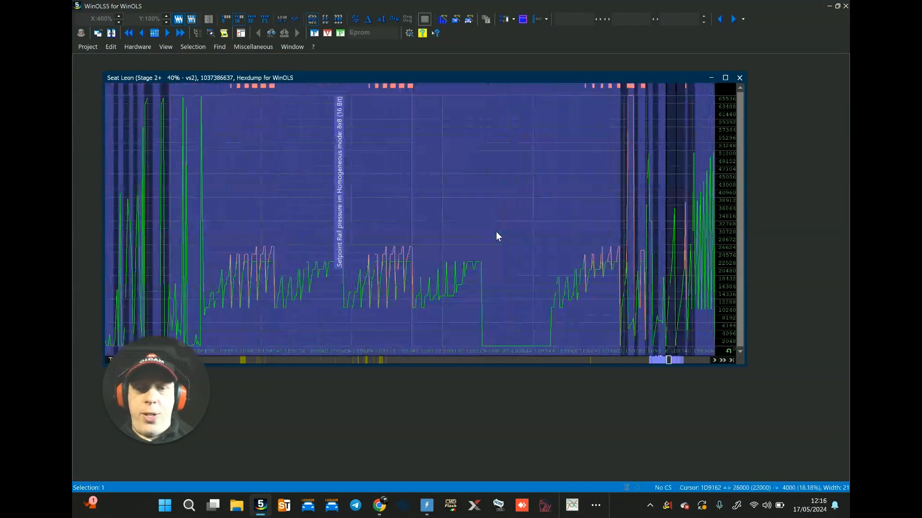
scroll(496, 231, up, 10)
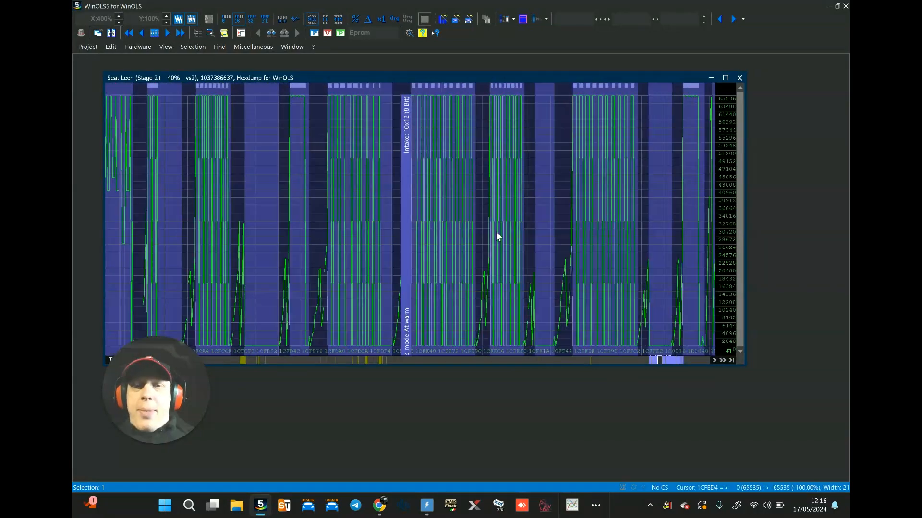
scroll(496, 232, up, 10)
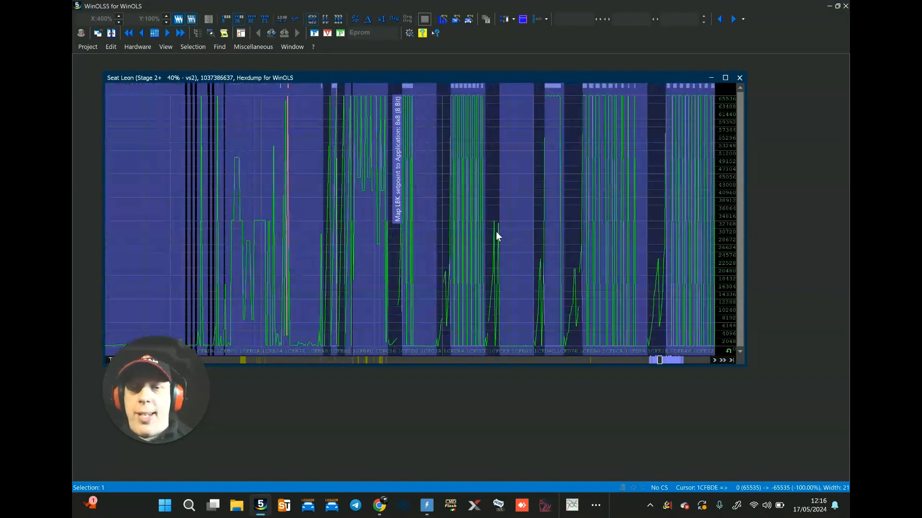
scroll(496, 231, up, 10)
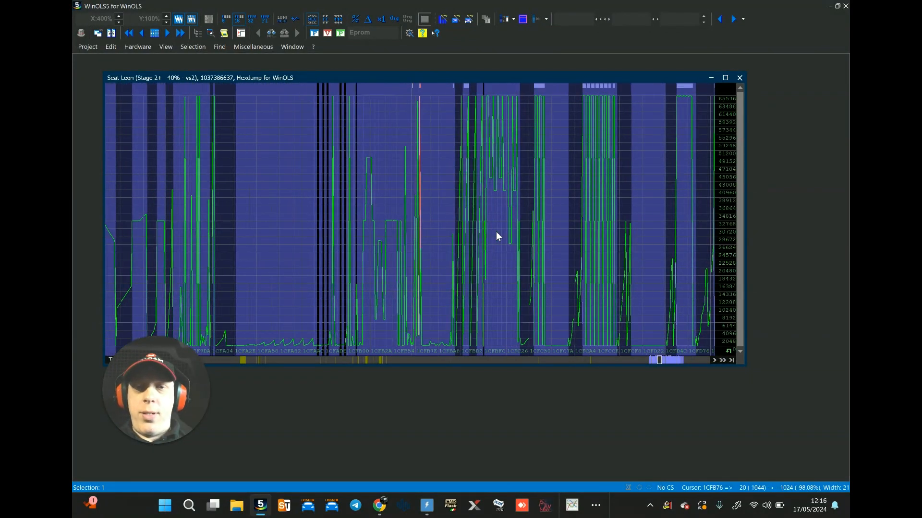
scroll(497, 231, up, 10)
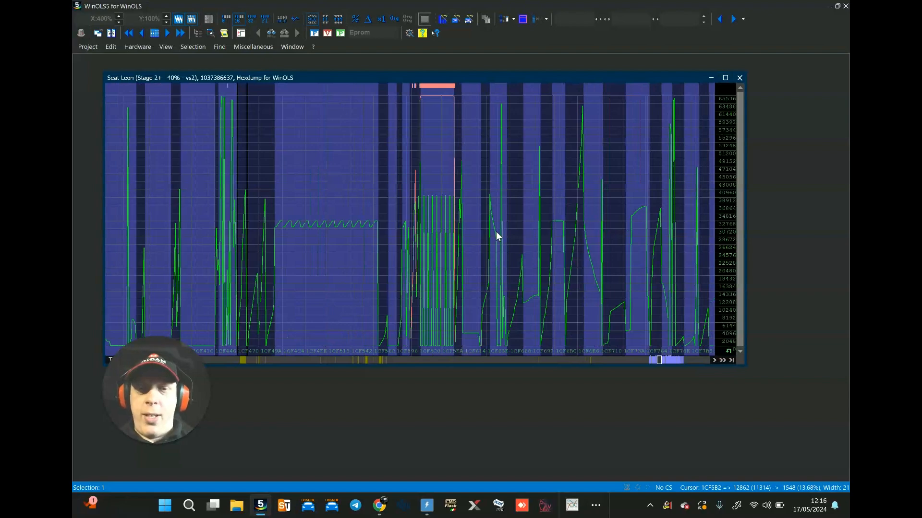
scroll(497, 232, up, 10)
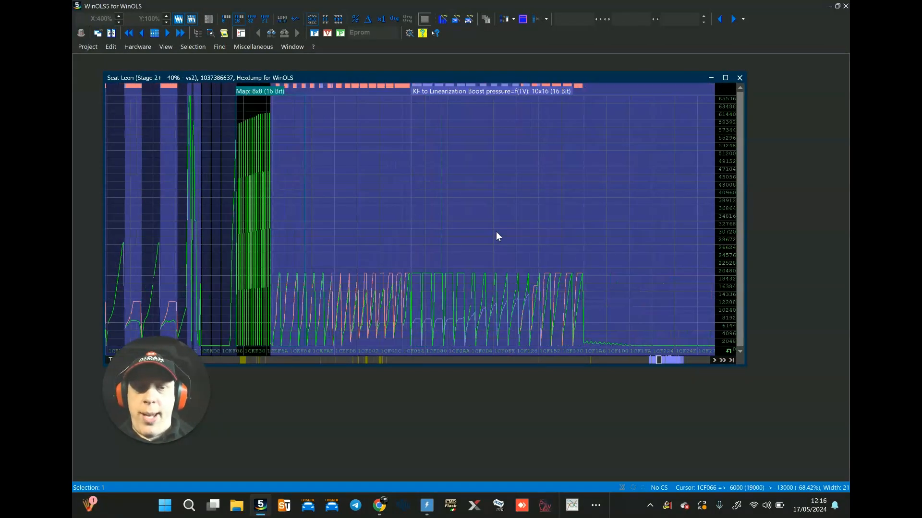
Step: Inspect the "KF to Linearization Boost pressure=f(TV)" map across its duty cycle and engine speed axes, and close it
double_click(496, 186)
click(503, 192)
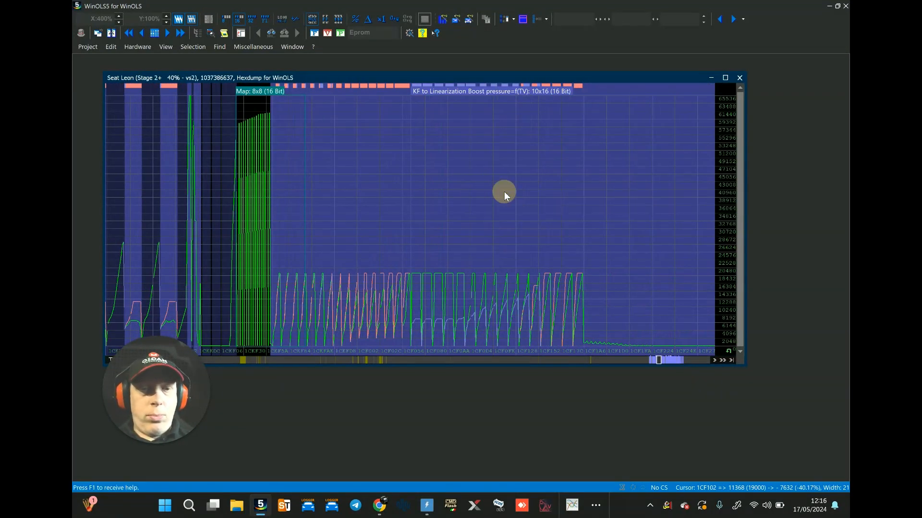
drag(286, 88, 366, 95)
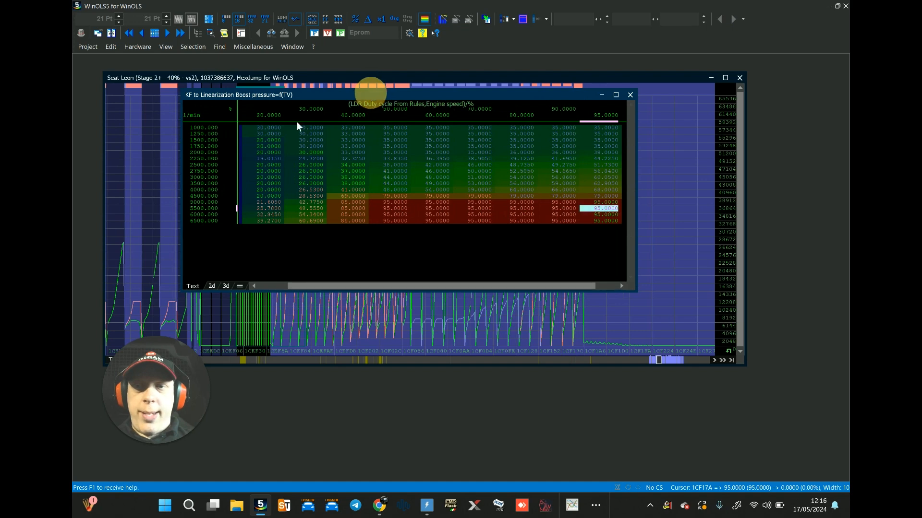
click(613, 286)
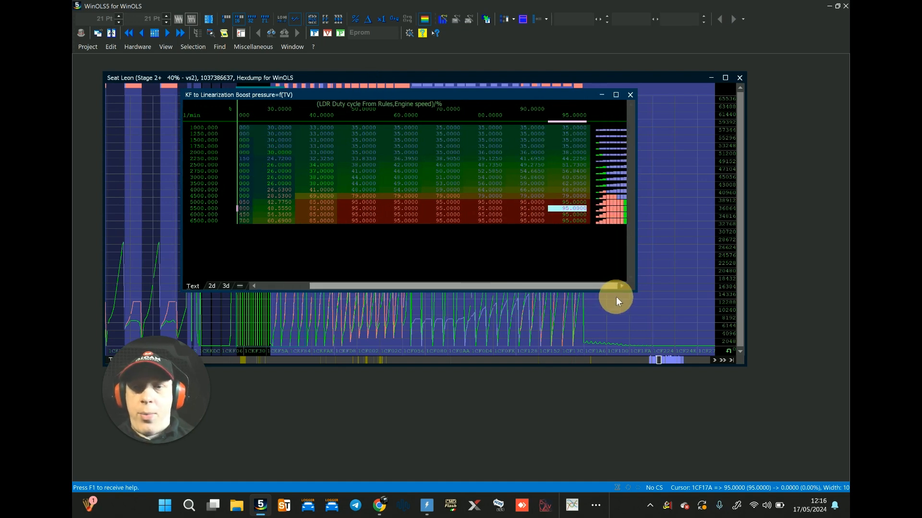
click(629, 94)
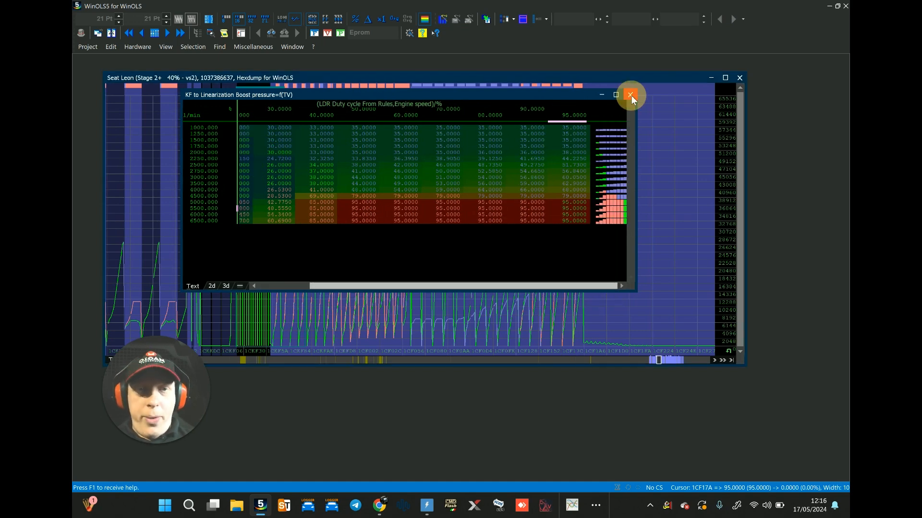
Step: Go back through the changed maps, past the maximum filling LDR and Tans correction factor maps, to the optimal engine moment and optimum ignition angle maps
scroll(440, 183, up, 10)
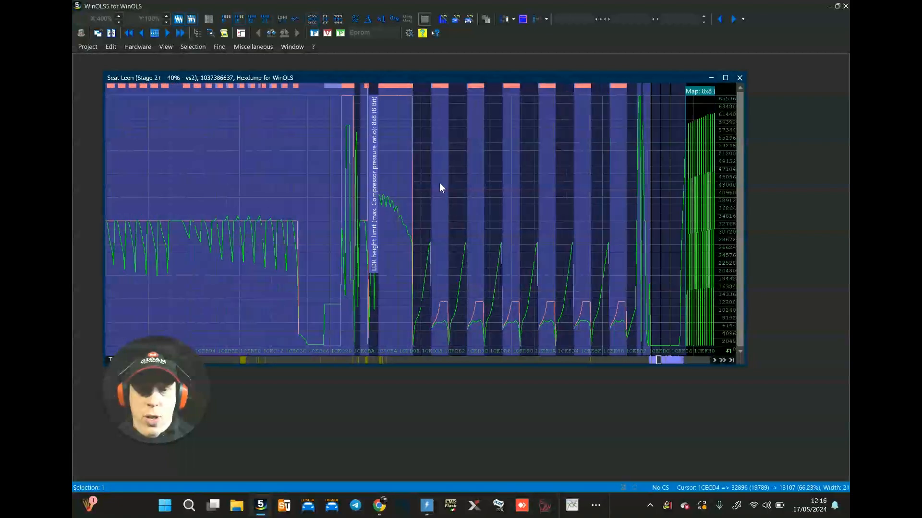
scroll(441, 187, up, 10)
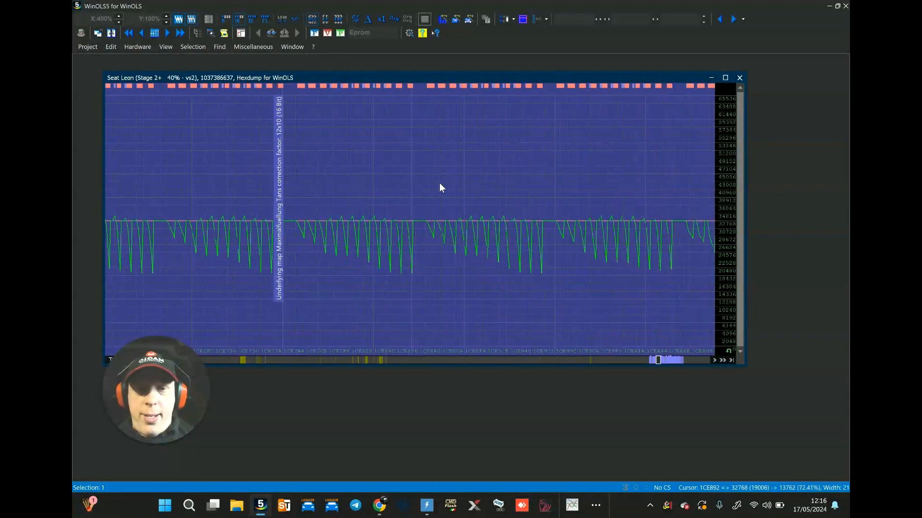
scroll(435, 160, up, 5)
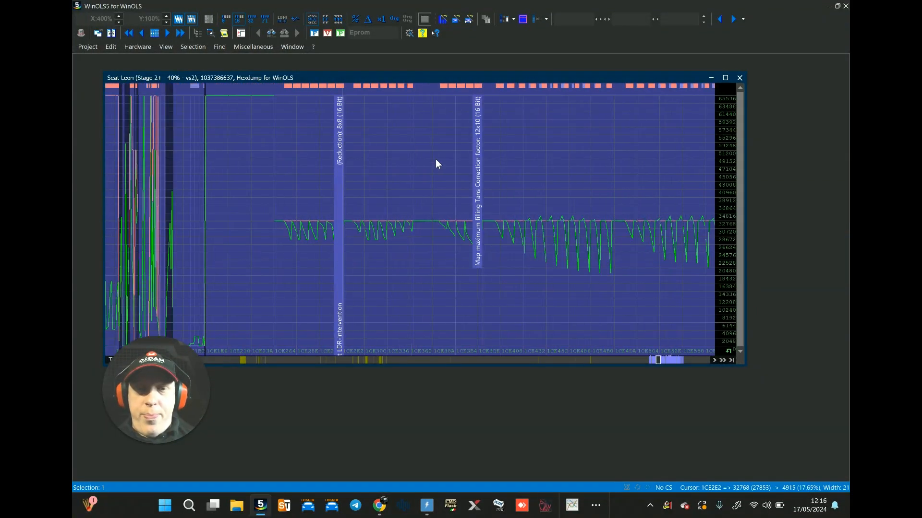
scroll(436, 159, down, 10)
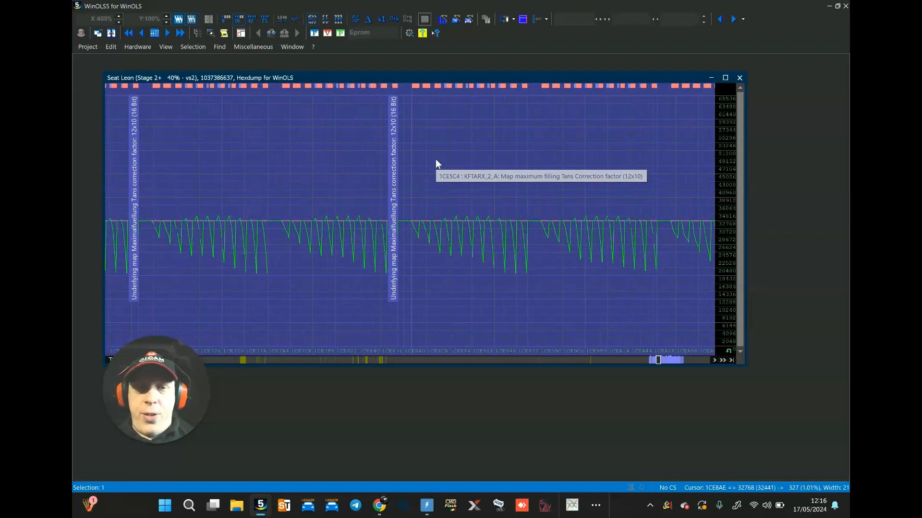
scroll(436, 159, up, 5)
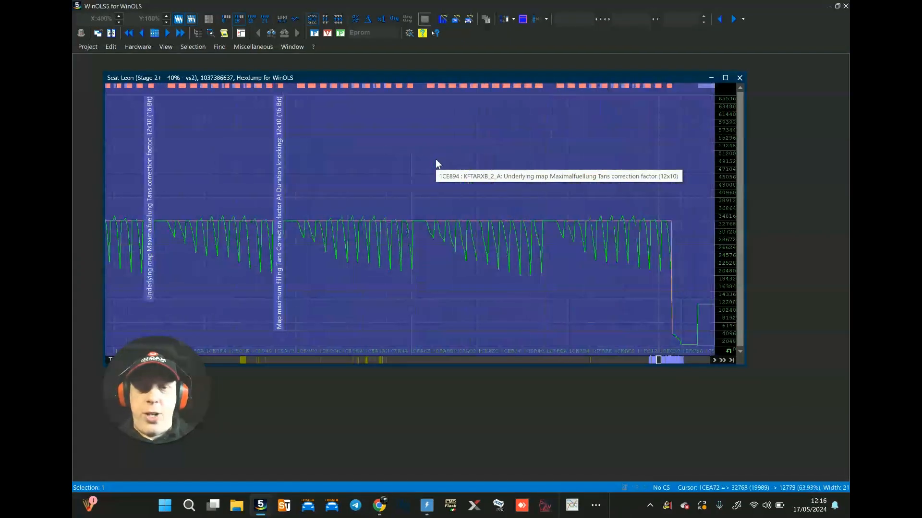
scroll(436, 159, up, 6)
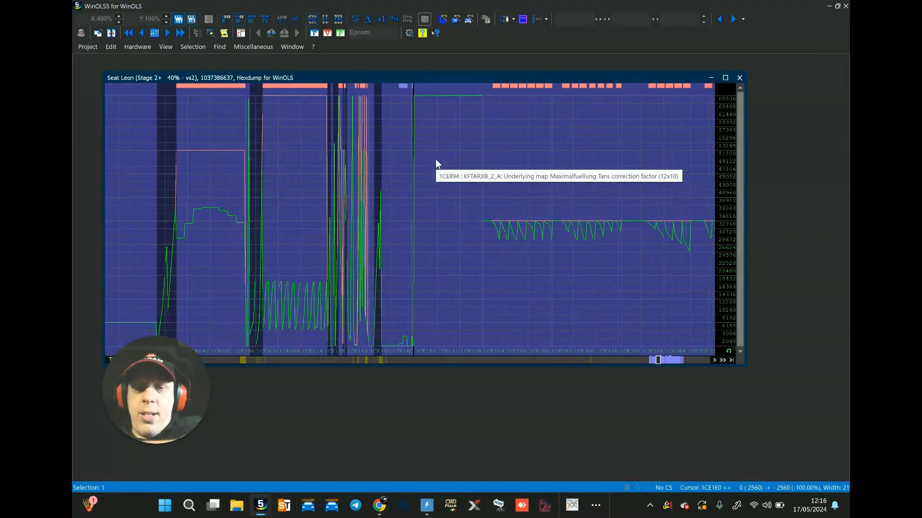
scroll(435, 159, up, 4)
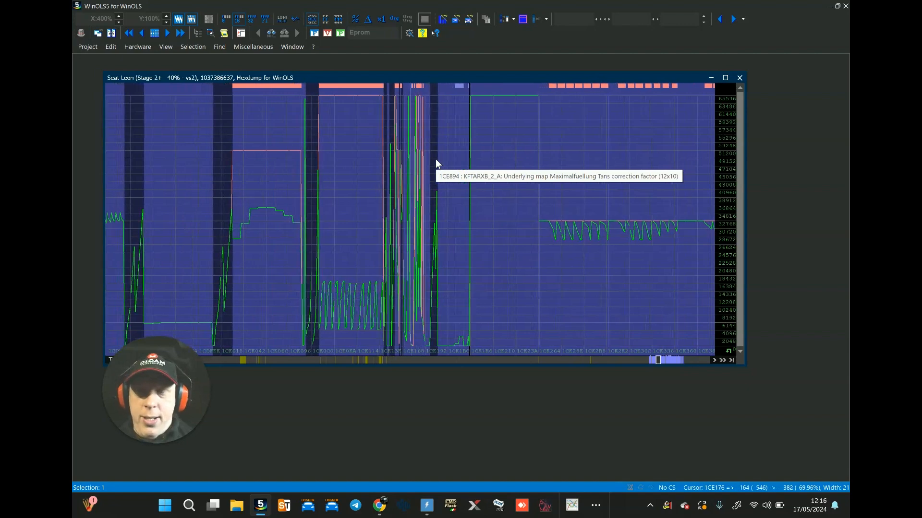
scroll(436, 160, up, 8)
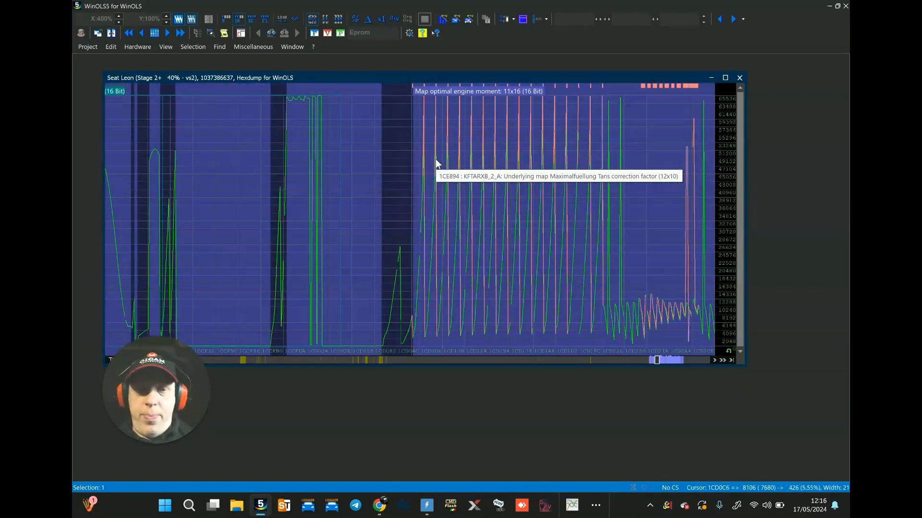
scroll(436, 159, down, 15)
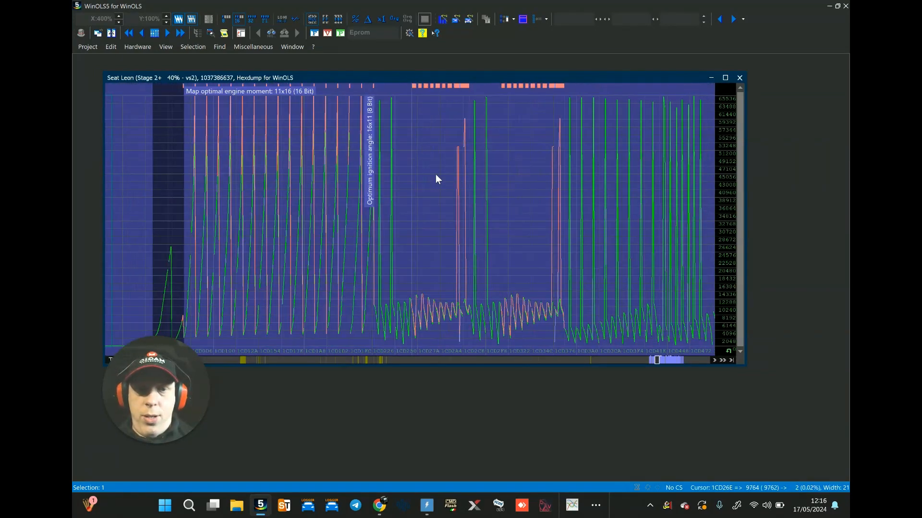
click(434, 186)
click(401, 173)
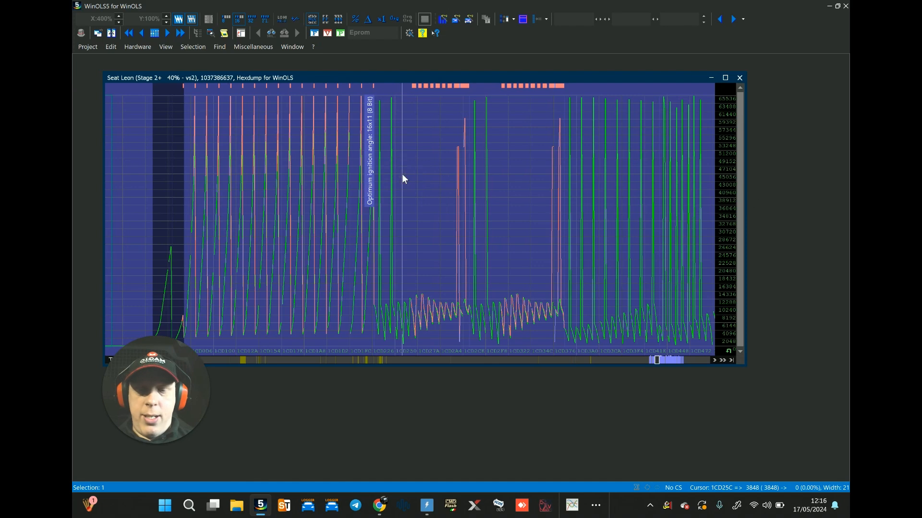
Step: Examine the earliest changed maps, from the ML-Threshold HFM/HLM diagnosis map to "Retard pro Knocking event"
scroll(401, 174, up, 5)
scroll(403, 179, up, 5)
scroll(402, 176, up, 10)
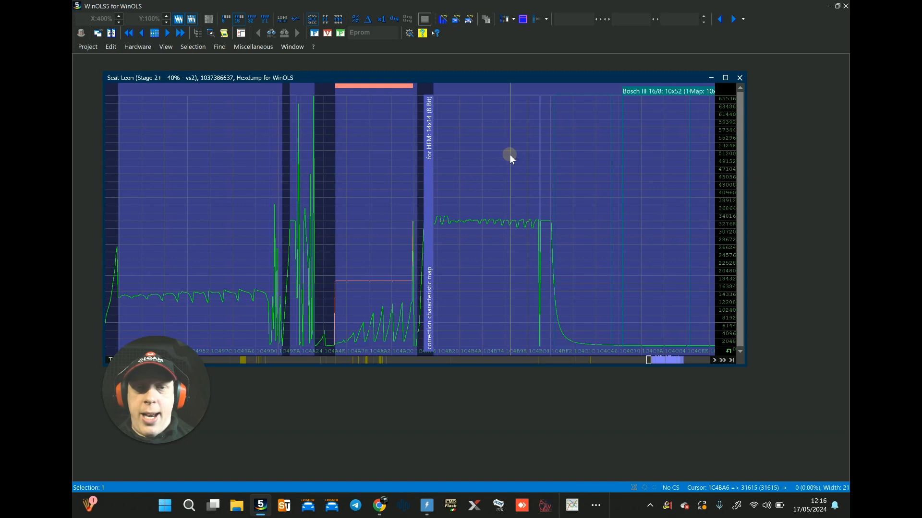
click(460, 212)
scroll(460, 214, down, 3)
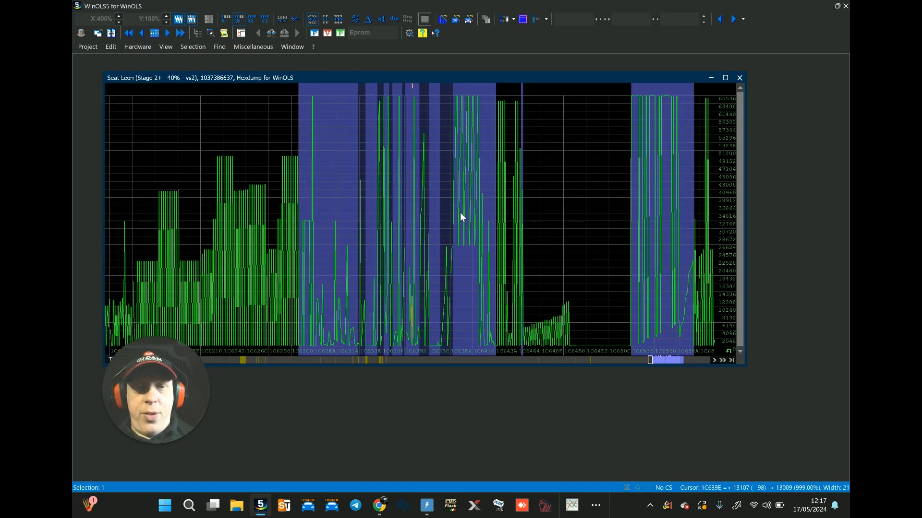
scroll(460, 217, up, 3)
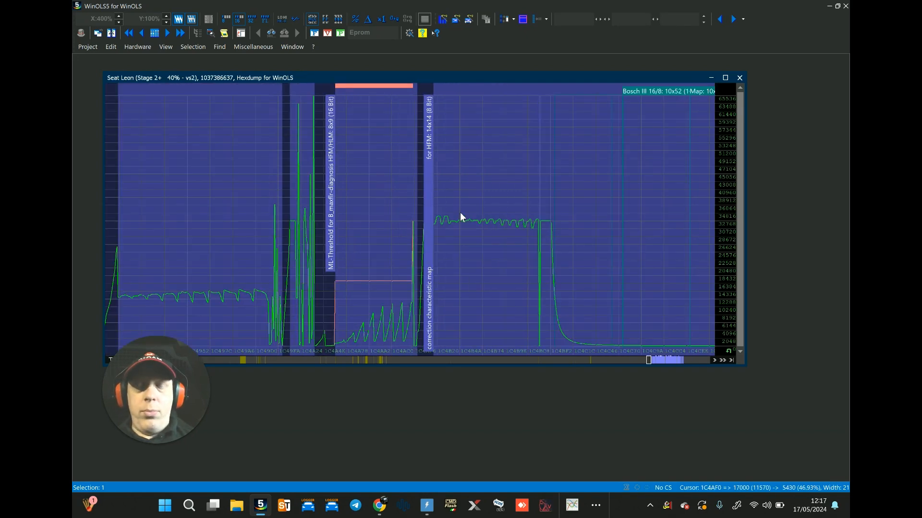
scroll(460, 214, down, 3)
scroll(460, 214, down, 10)
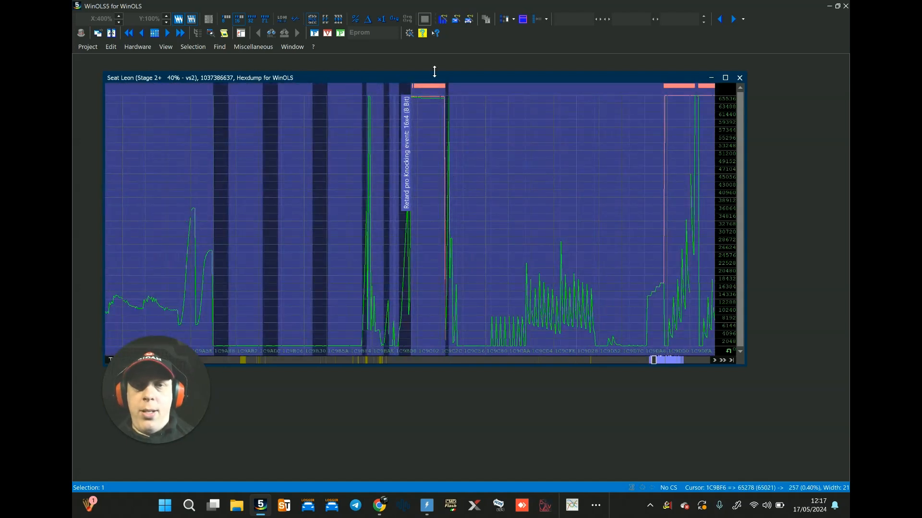
Step: Move the hexdump window up, widen it, and return to the changed "ML-Threshold for B_maxflr-diagnosis HFM/HLM" map
mouse_move(431, 76)
mouse_down()
mouse_move(485, 70)
mouse_move(442, 64)
mouse_up()
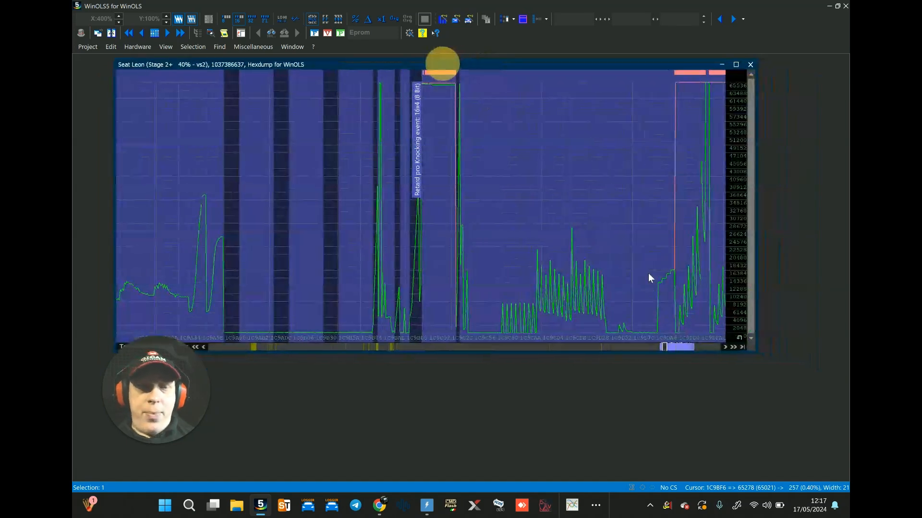
drag(755, 353, 828, 323)
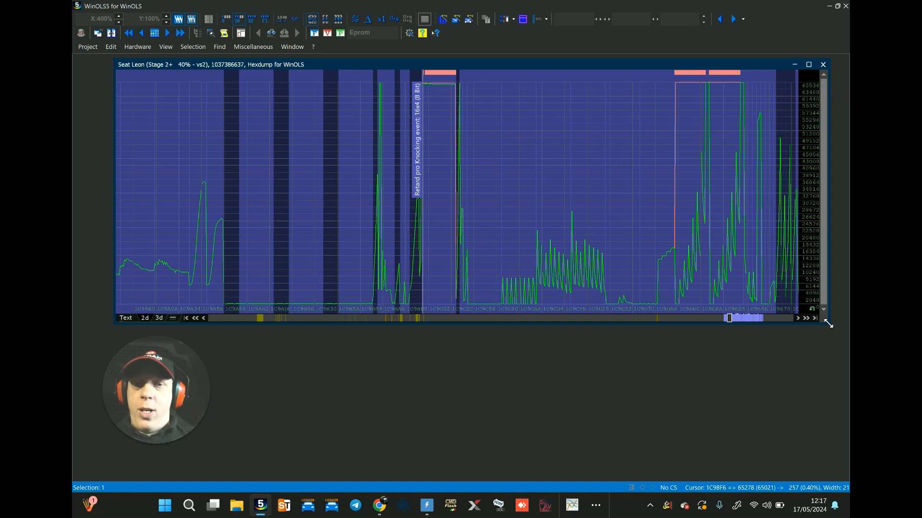
click(506, 132)
key(v)
key(v)
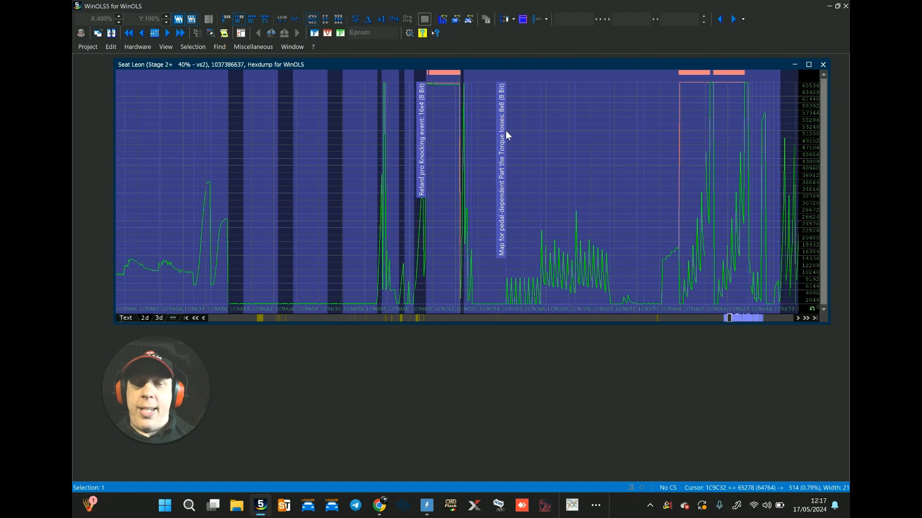
key(v)
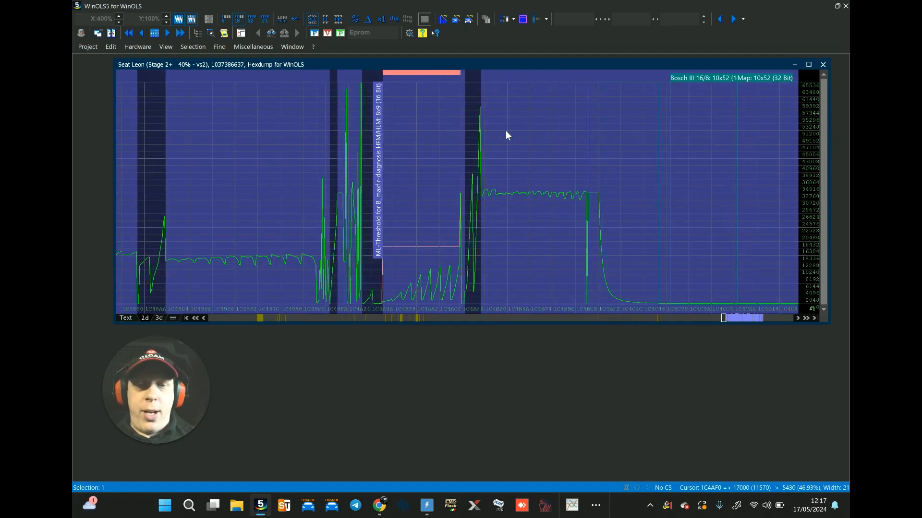
Step: Step forward through the changed maps, covering pedal torque limitation, optimal engine moment for Shifts, Desired charge and ignition angle
key(v)
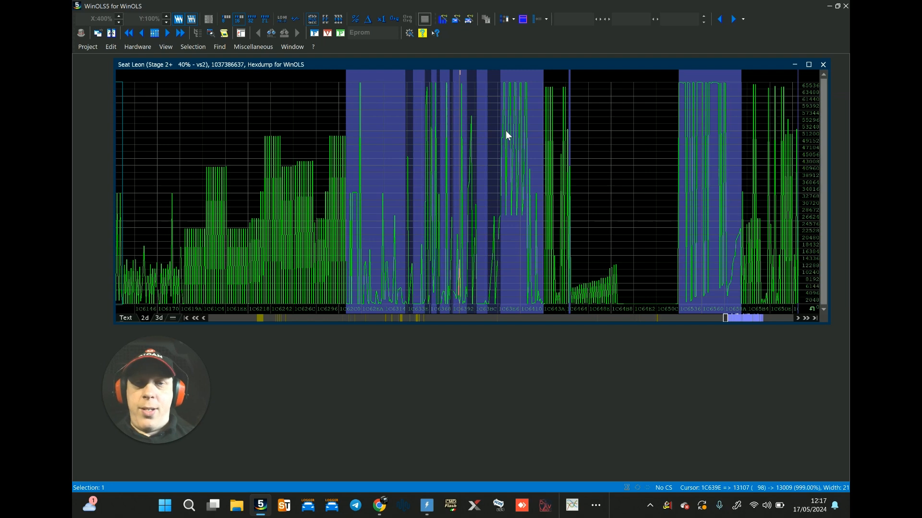
key(v)
key(Right)
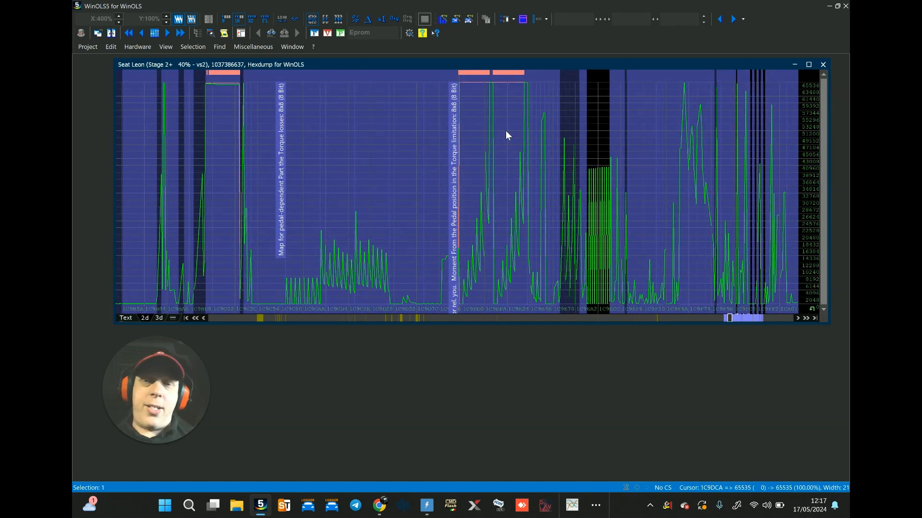
key(v)
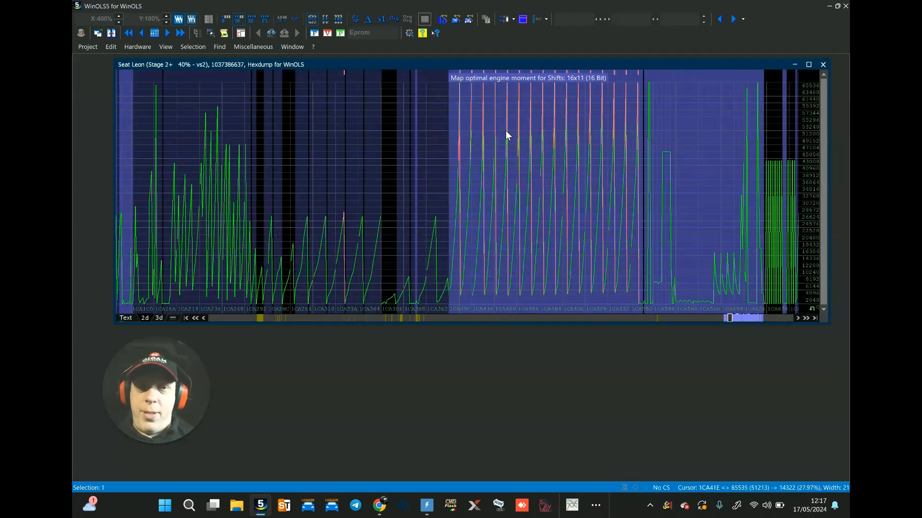
key(v)
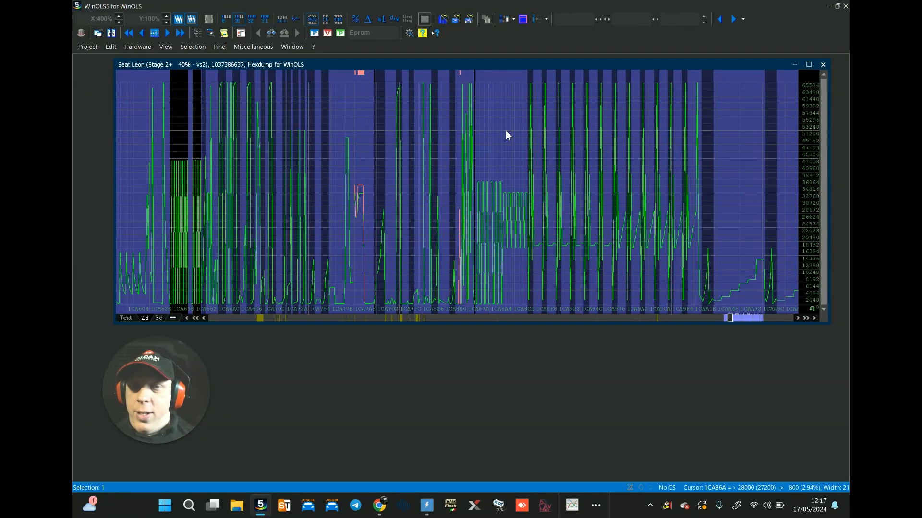
key(v)
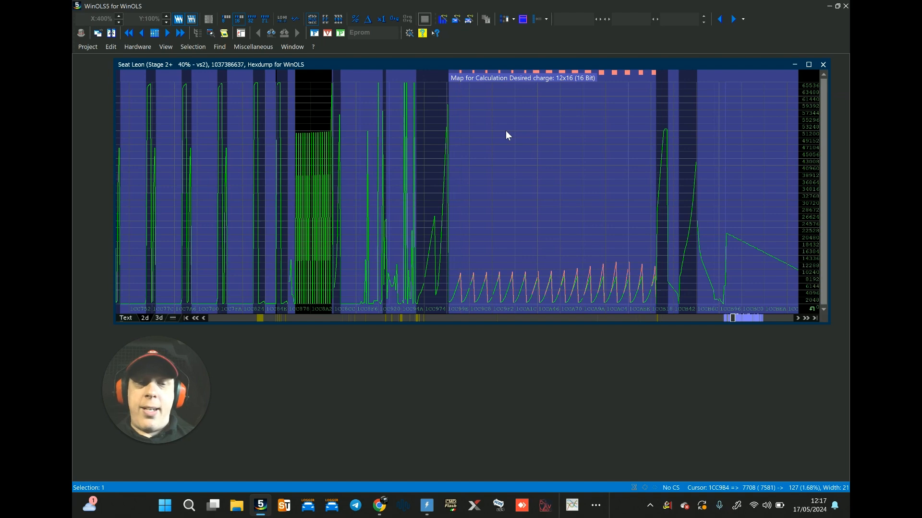
key(v)
Step: Recheck the changed torque and charge maps, and continue to the group of maximum filling LDR maps
key(v)
key(v)
key(v)
key(v)
key(v)
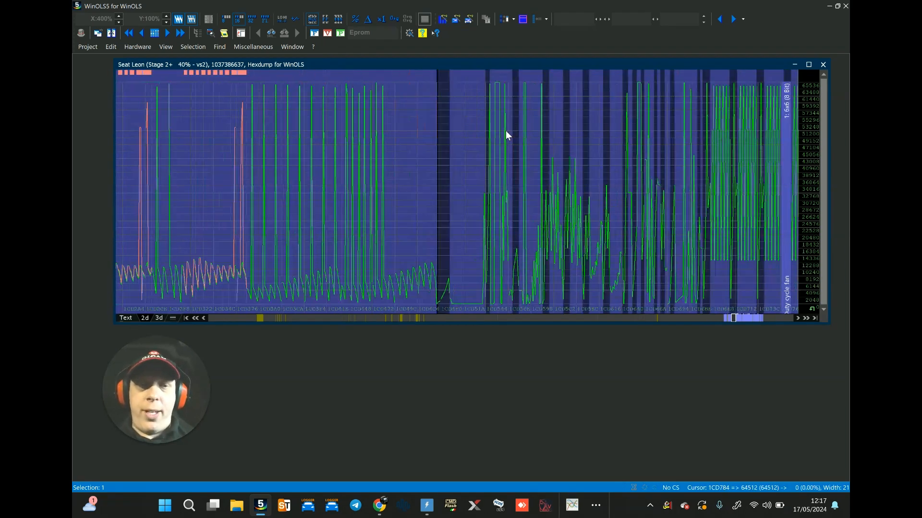
key(v)
key(v)
key(v)
key(v)
key(v)
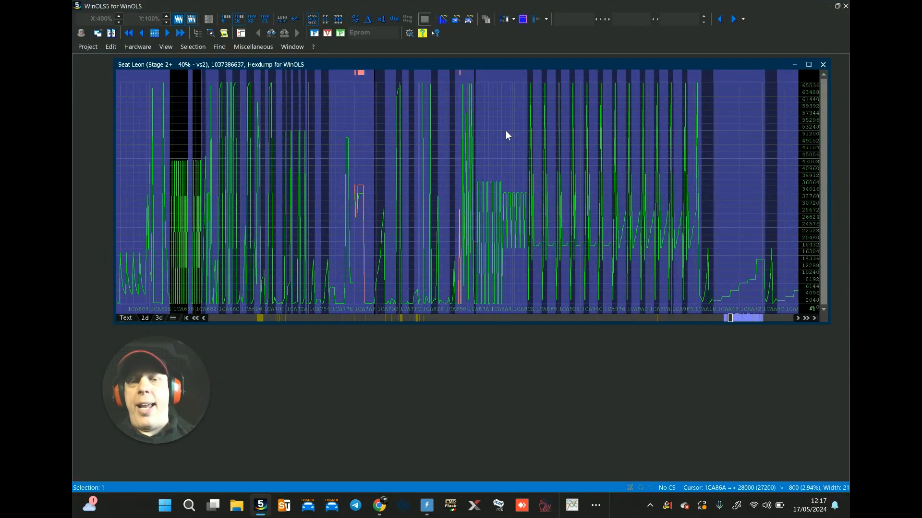
key(v)
key(v)
key(v)
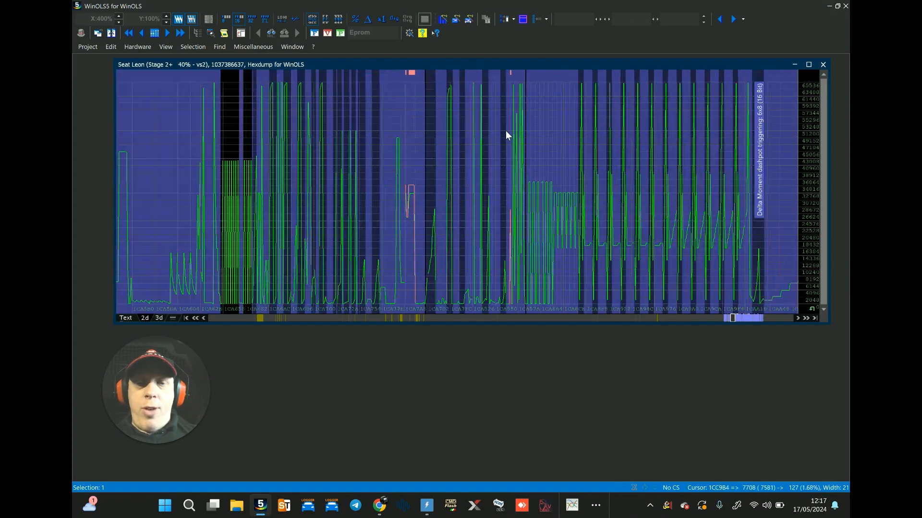
scroll(505, 131, down, 15)
scroll(505, 131, up, 3)
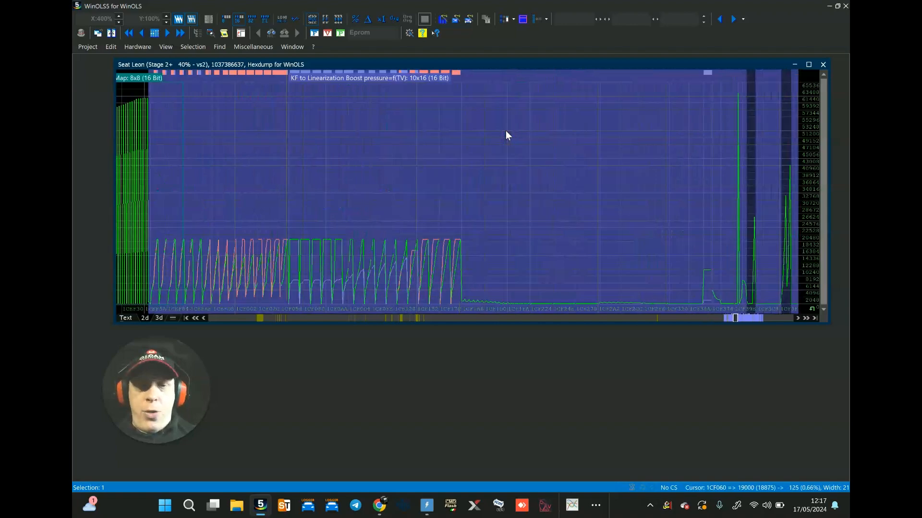
scroll(505, 130, up, 3)
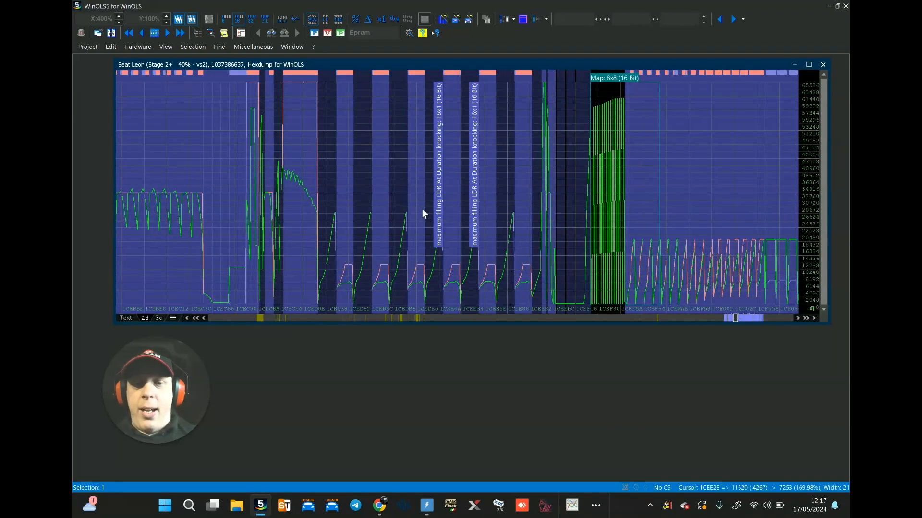
Step: Open the first maximum filling LDR map, LDRXN_0_A, and view its values along the engine speed axis
click(340, 189)
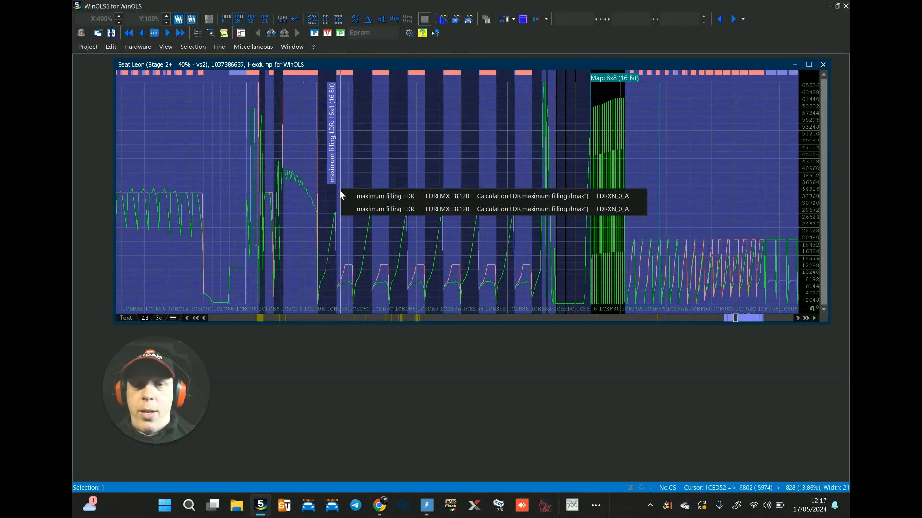
click(364, 199)
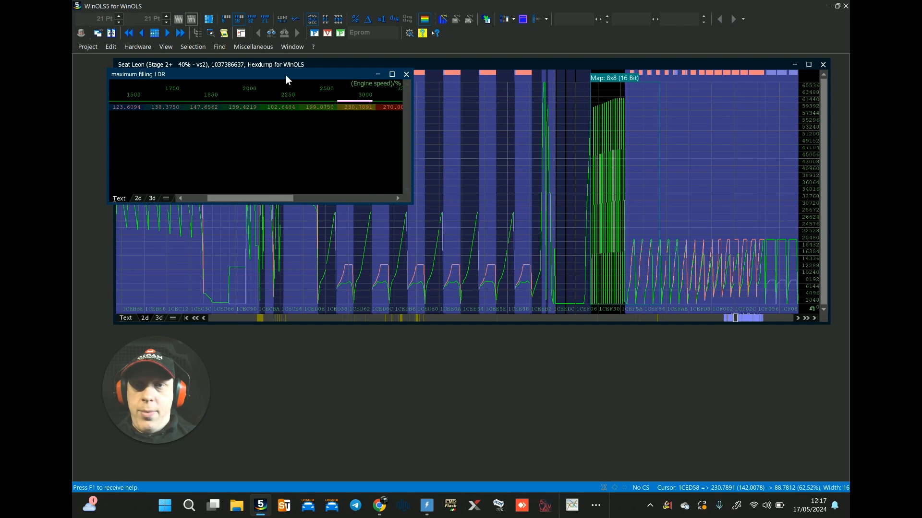
drag(286, 75, 406, 126)
drag(429, 236, 405, 235)
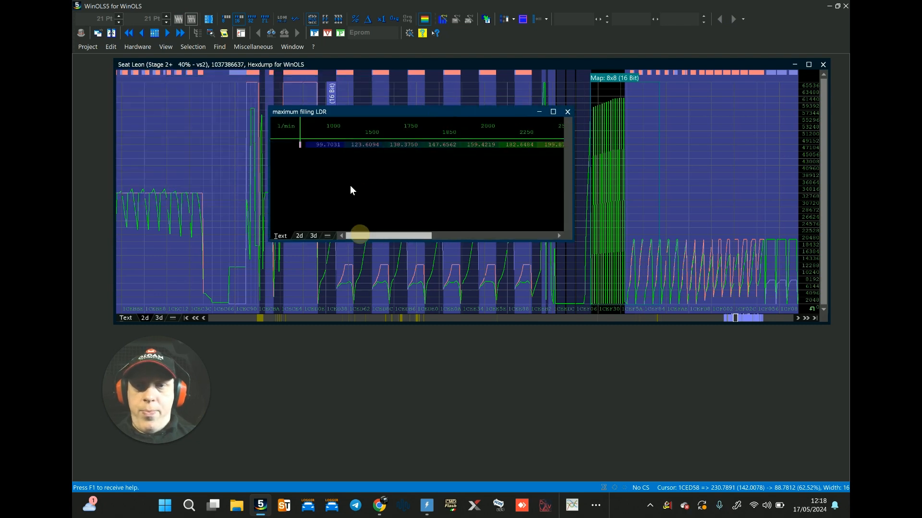
Step: Restore the original values across the LDRXN_0_A maximum filling LDR map, and close it
click(642, 183)
click(728, 182)
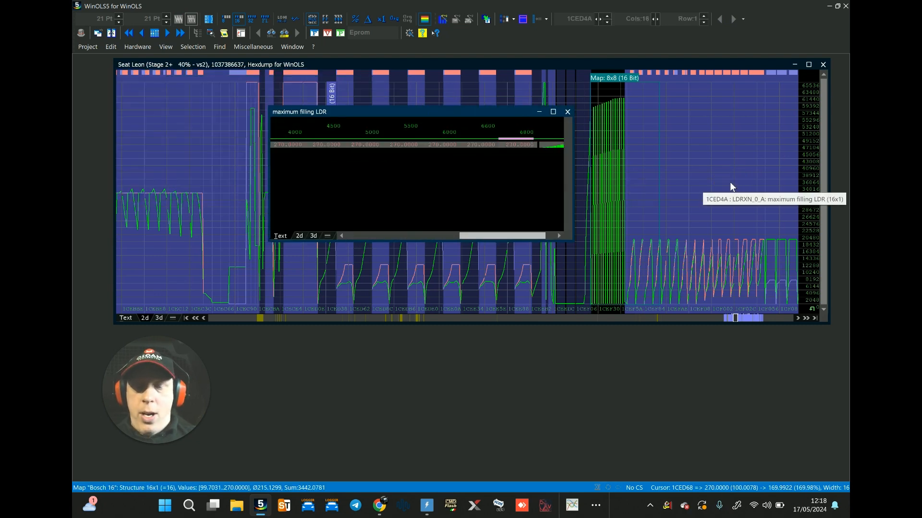
click(567, 112)
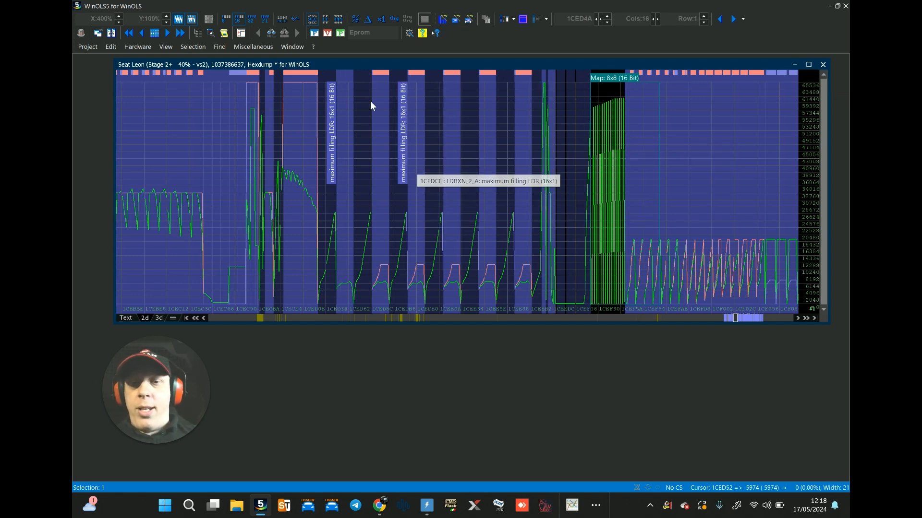
Step: Undo the restoring of original values in the LDRXN_0_A maximum filling LDR map
click(336, 144)
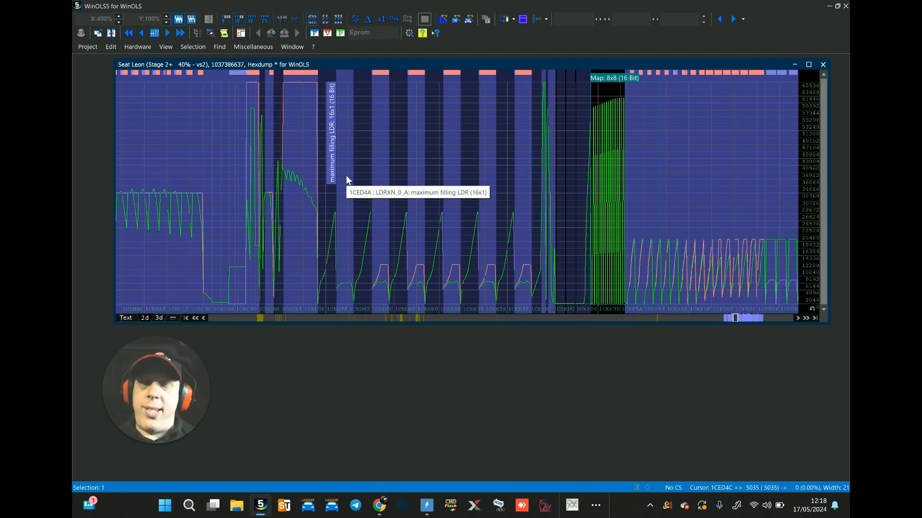
click(291, 140)
click(111, 47)
click(129, 60)
click(258, 186)
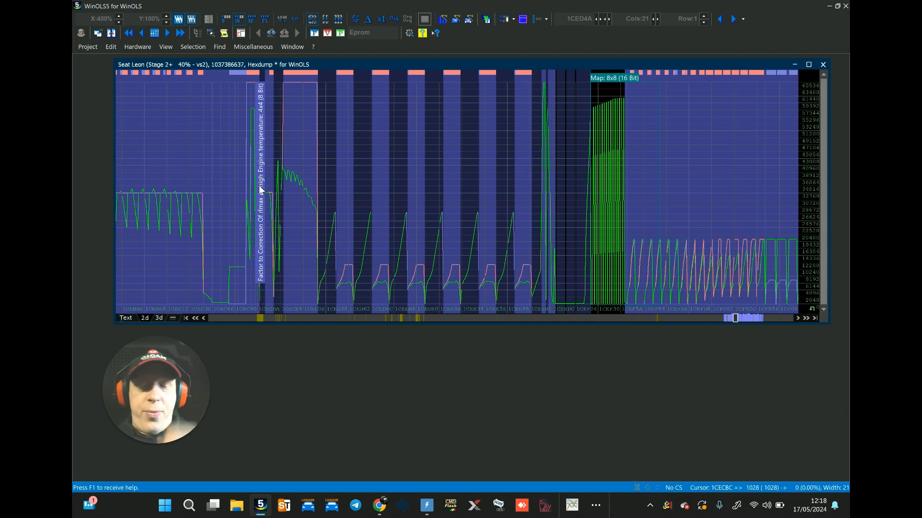
click(576, 510)
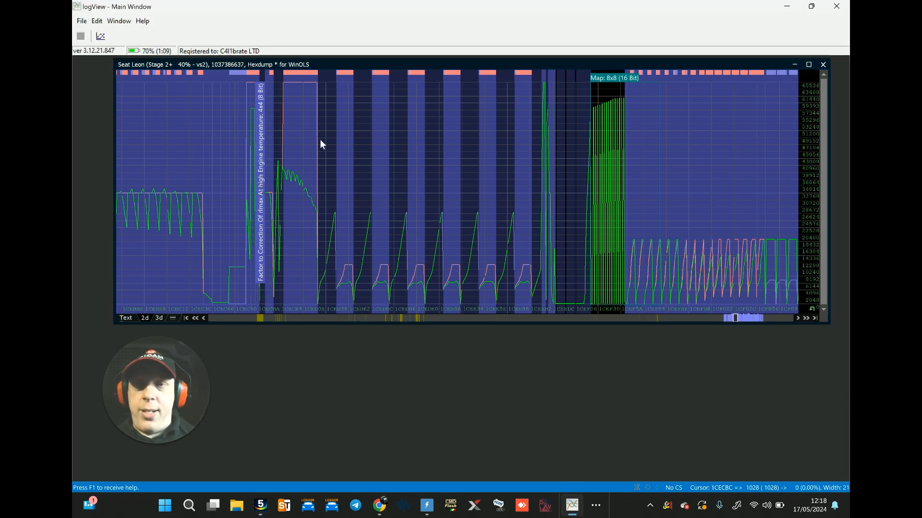
click(83, 22)
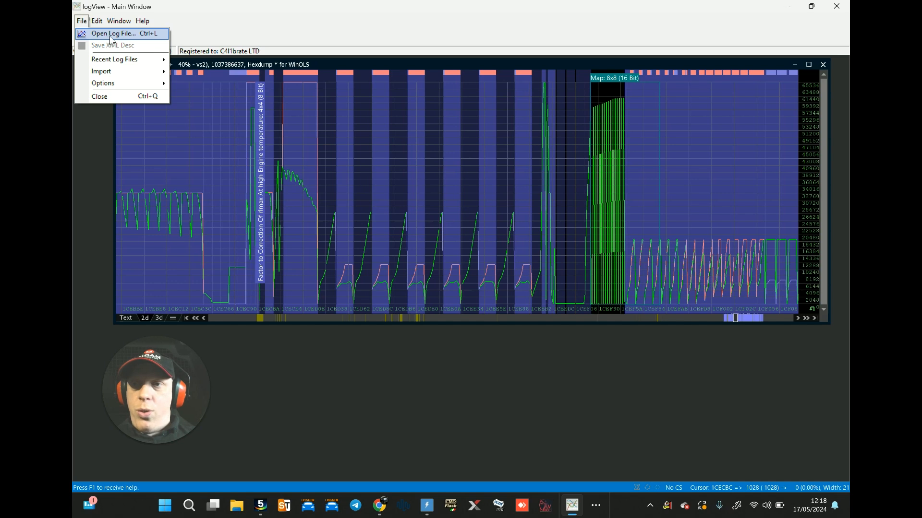
click(220, 30)
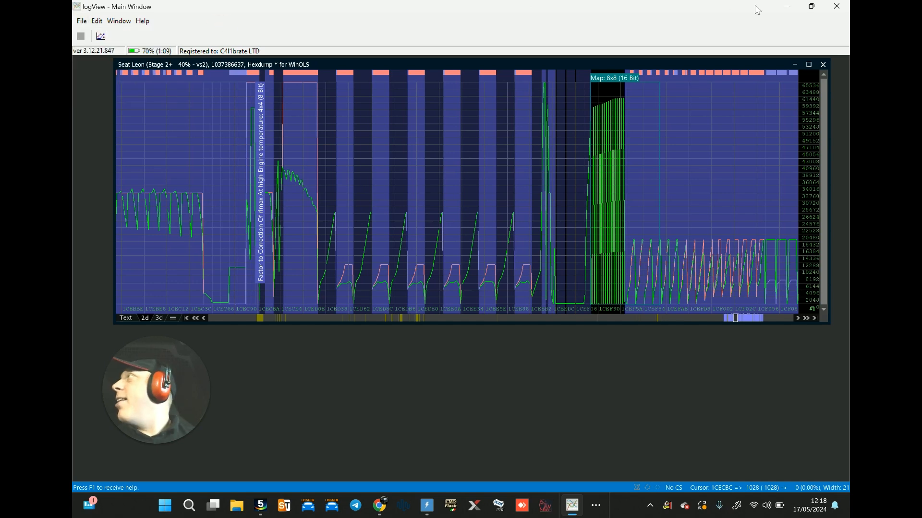
click(837, 6)
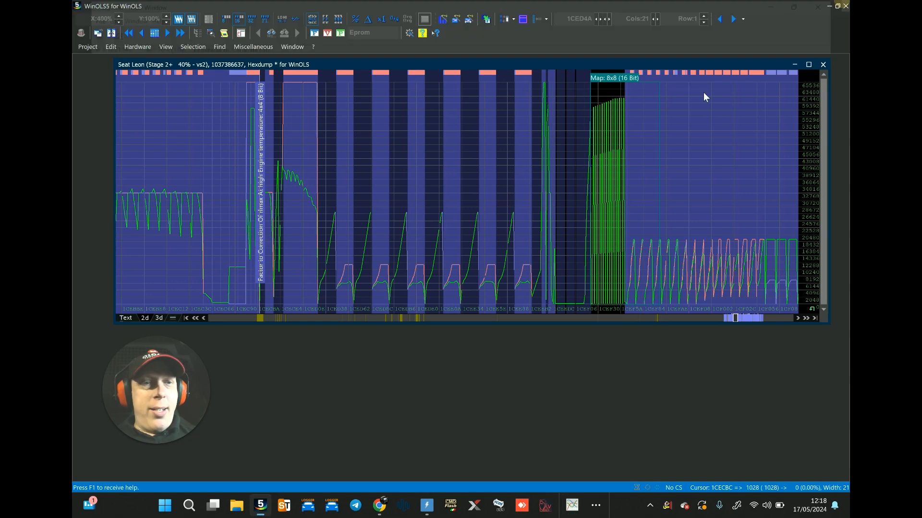
Step: Examine the changed maps around the maximum filling LDR group and back to the ML-Threshold HFM/HLM diagnosis map
mouse_move(655, 62)
mouse_down()
mouse_move(652, 84)
mouse_move(652, 72)
mouse_up()
scroll(621, 188, up, 10)
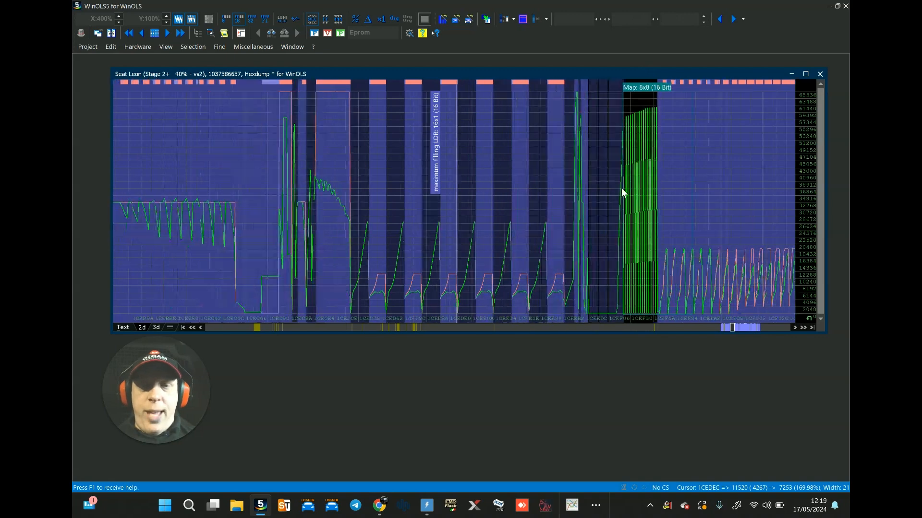
scroll(621, 188, up, 10)
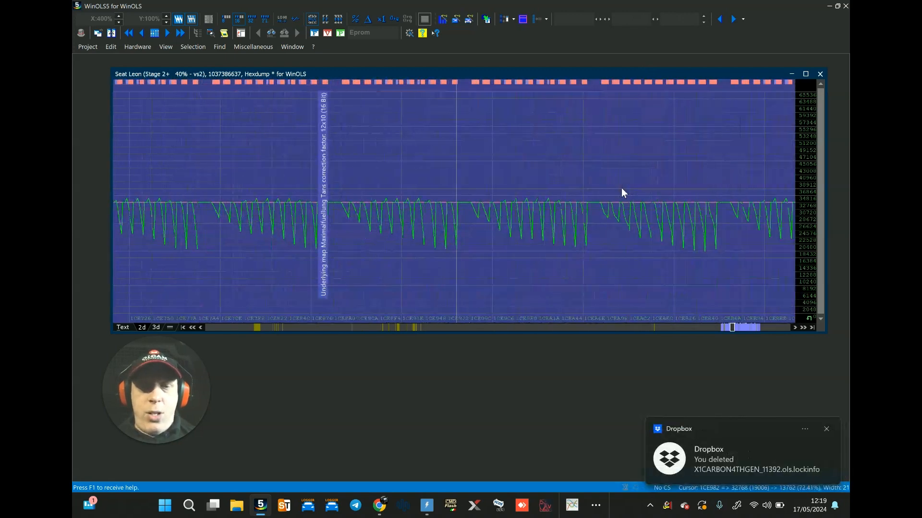
scroll(622, 190, down, 10)
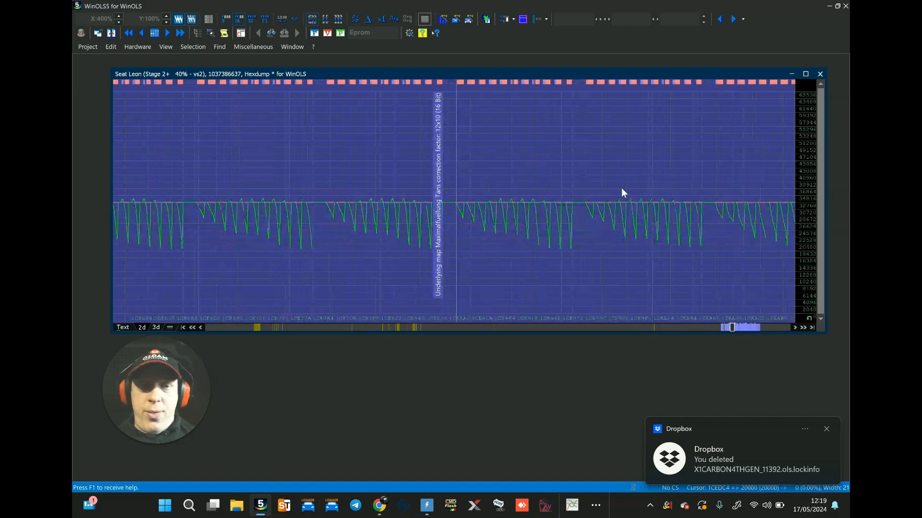
scroll(621, 188, down, 5)
scroll(621, 188, down, 5)
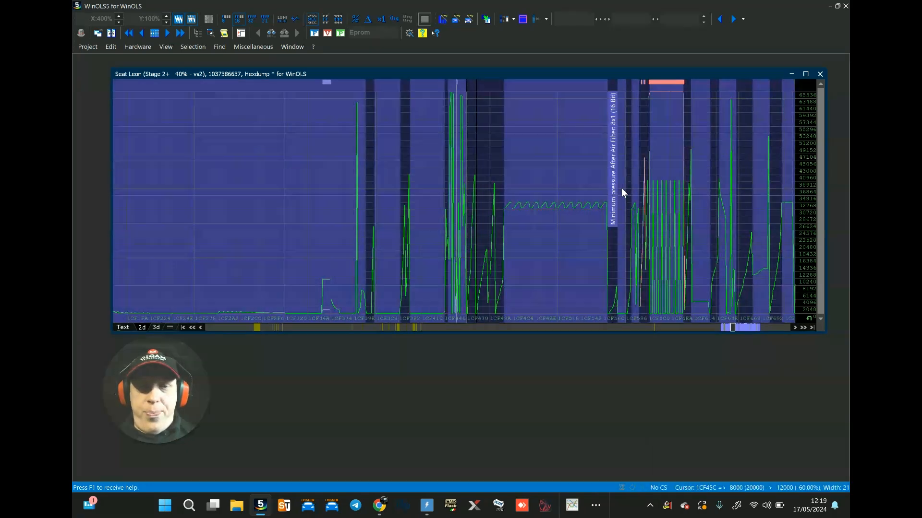
scroll(622, 189, up, 5)
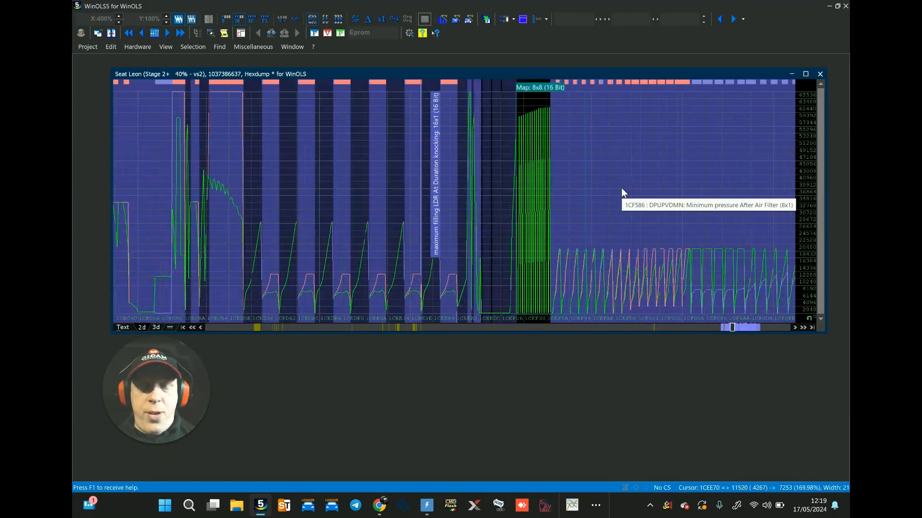
scroll(621, 188, up, 4)
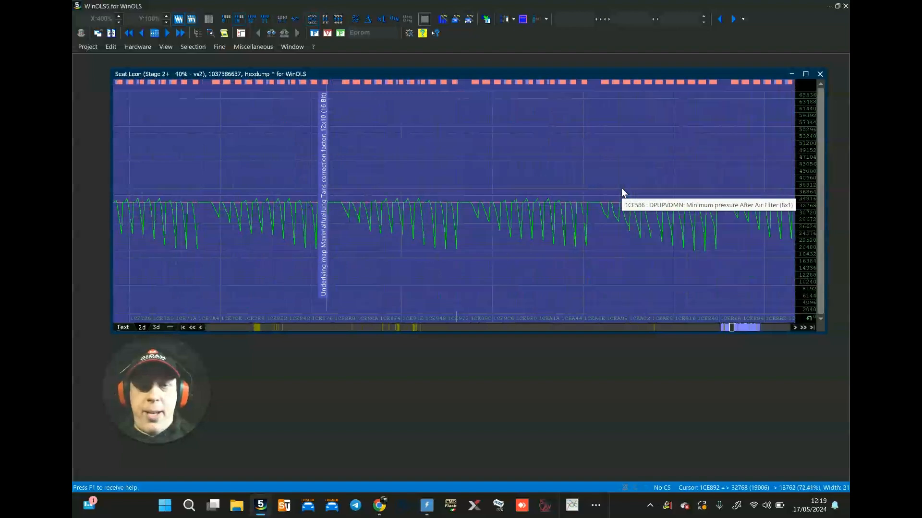
scroll(621, 188, up, 8)
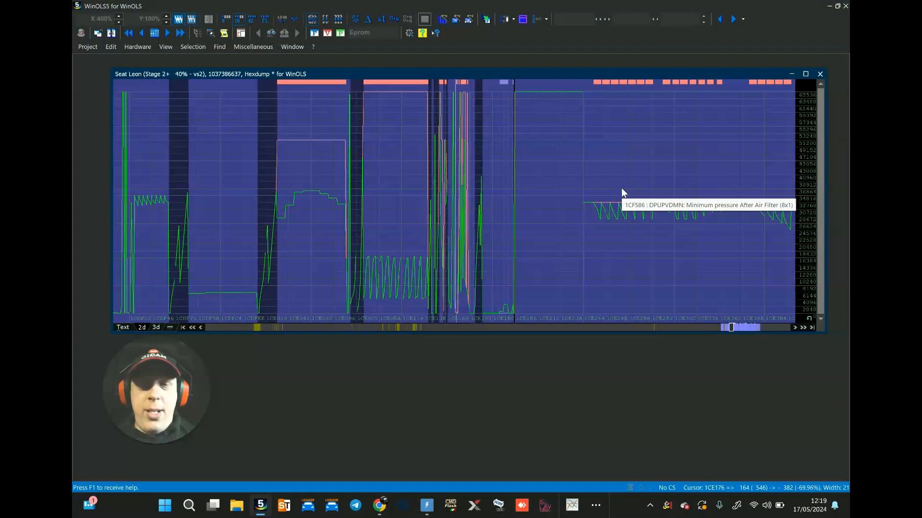
scroll(621, 189, up, 15)
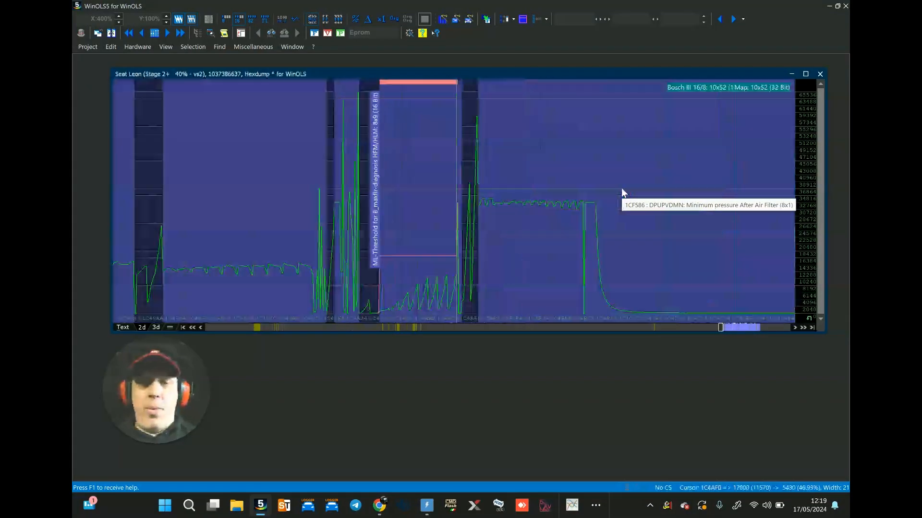
Step: Recheck the changed ML-Threshold map for HFM/HLM diagnosis and the mass flow maps beside it
key(n)
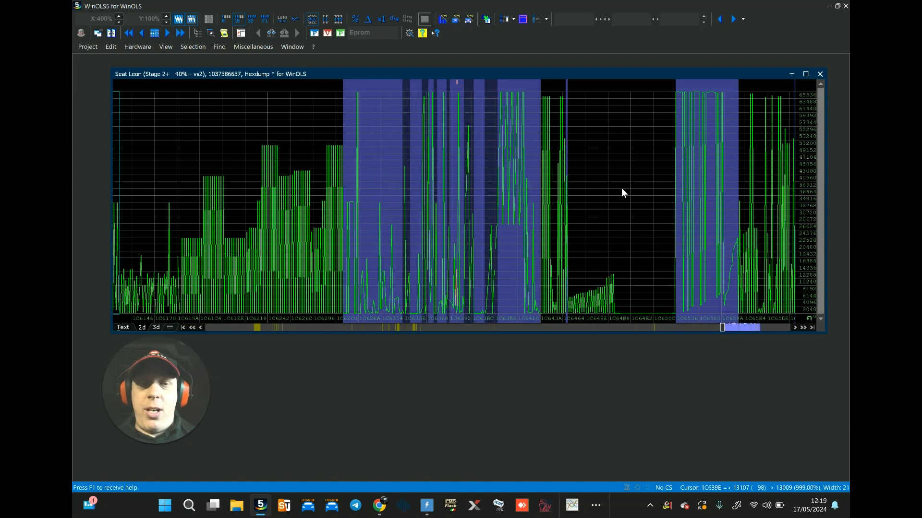
key(v)
key(Page_Down)
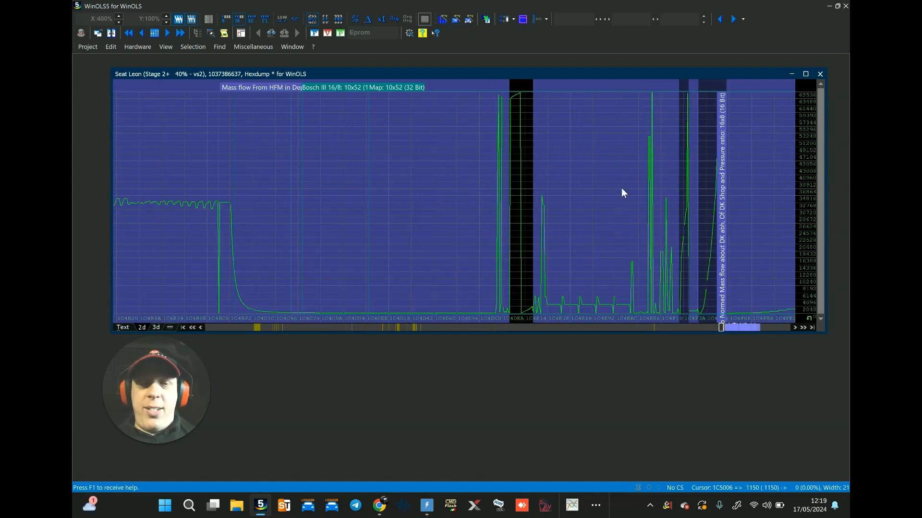
key(Page_Up)
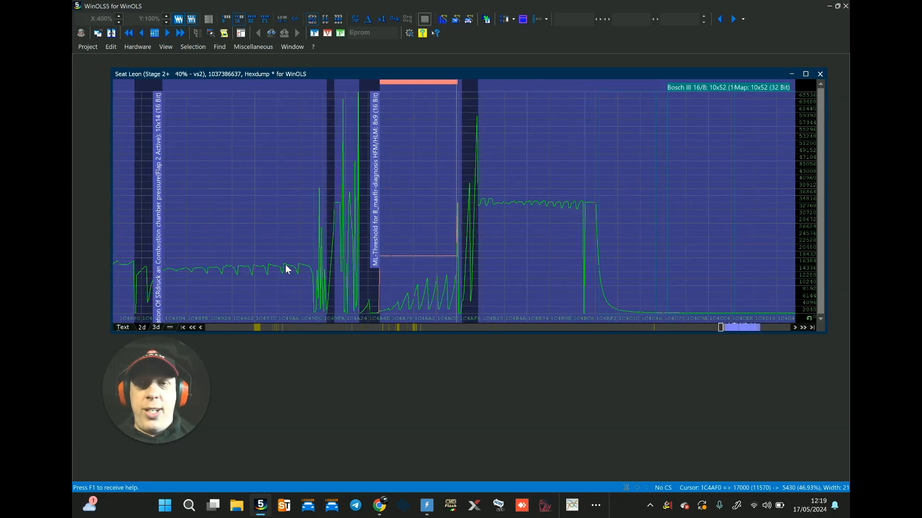
click(507, 159)
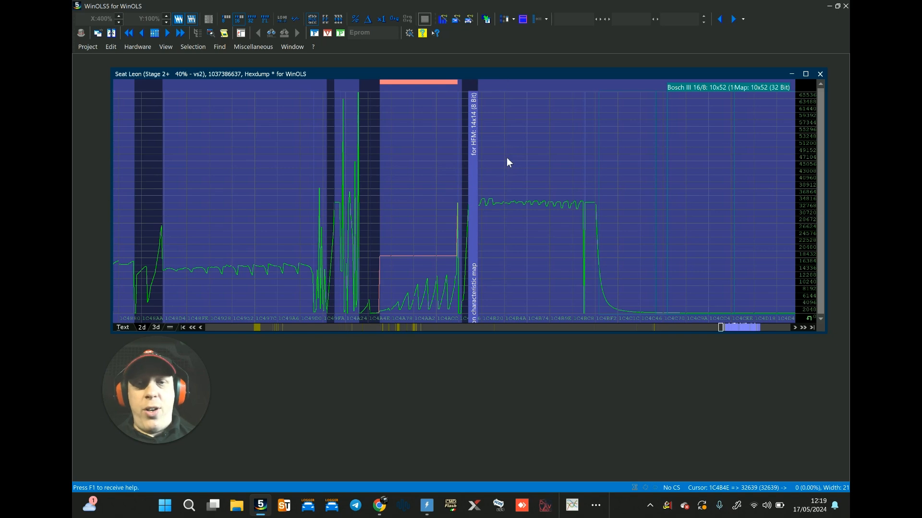
key(Page_Down)
Step: Step through the changed torque, plant model and desired charge maps to the basic boost pressure for base height map
key(n)
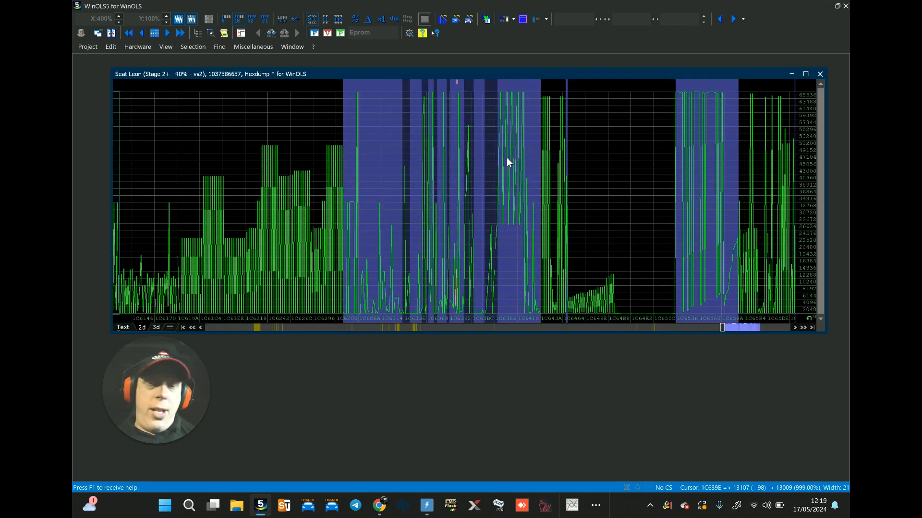
key(n)
key(n)
key(n)
key(n)
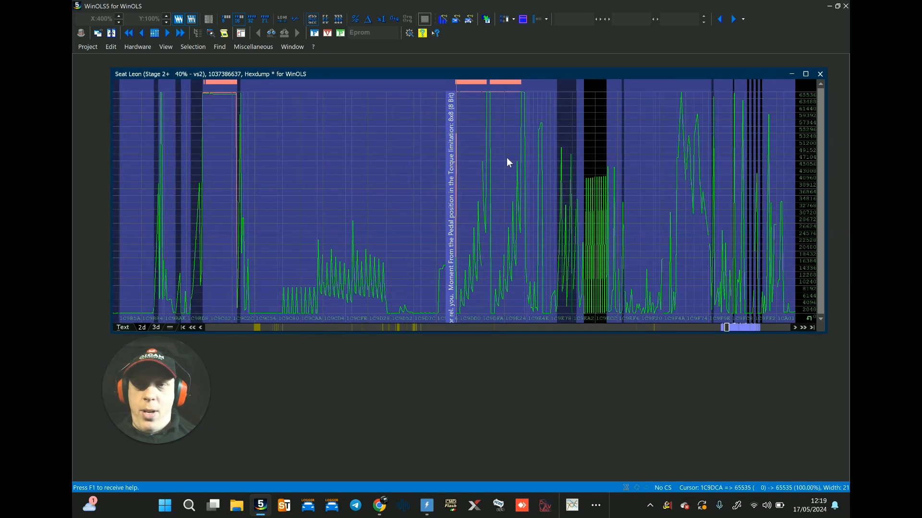
key(n)
key(n)
key(n)
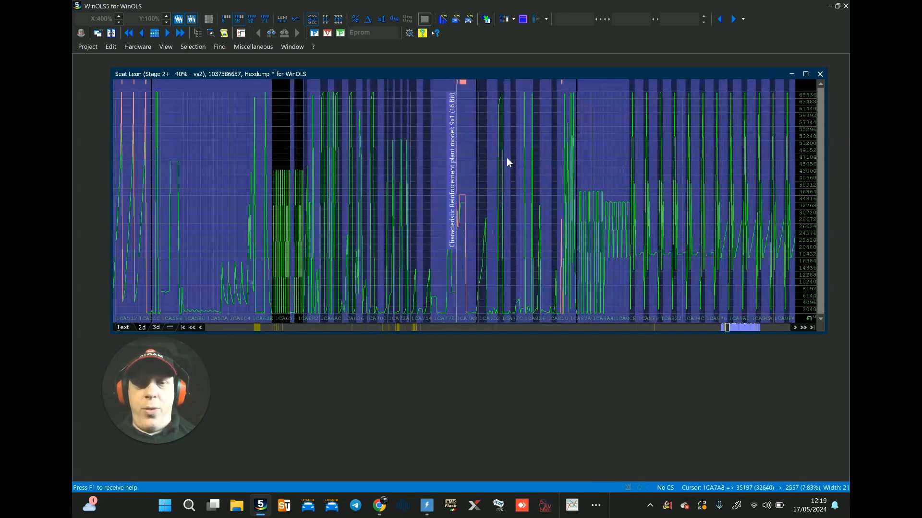
key(n)
key(n)
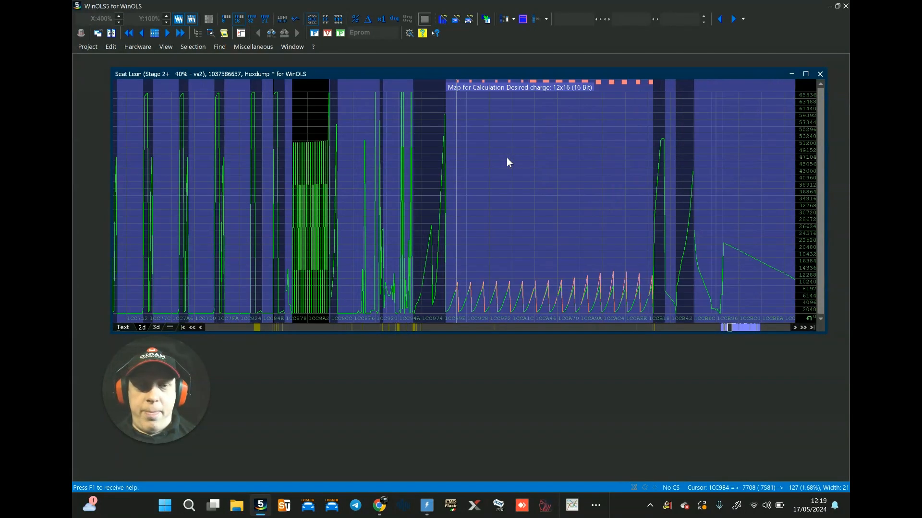
key(n)
key(n)
key(n)
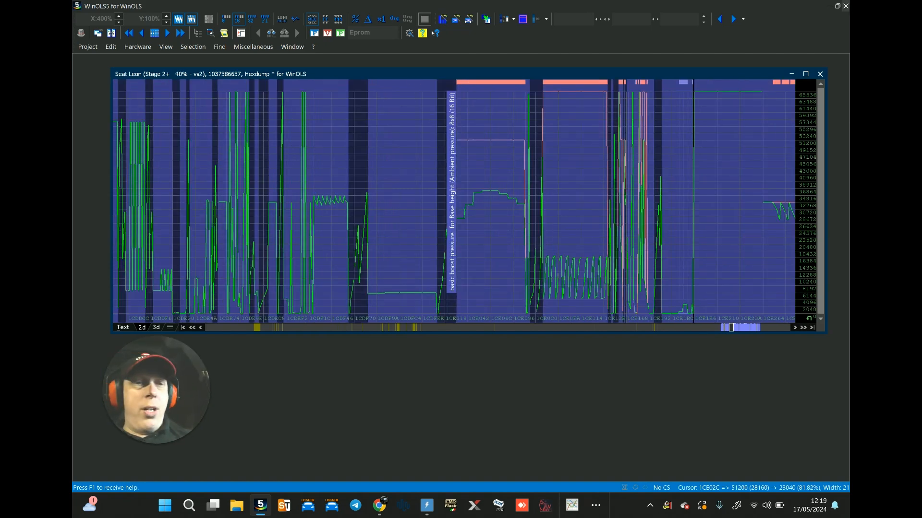
Step: Switch to VCDS and check the engine's fuel supply readings in measuring block group 106
click(594, 504)
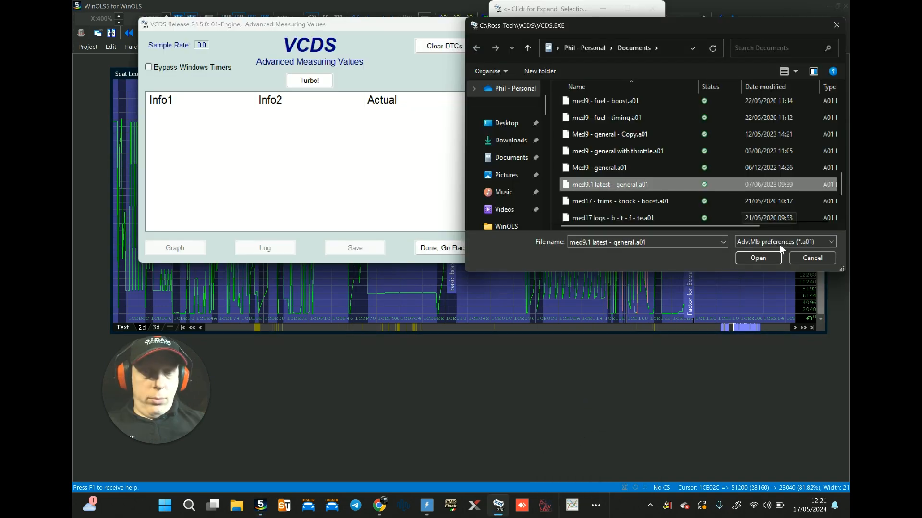
click(766, 259)
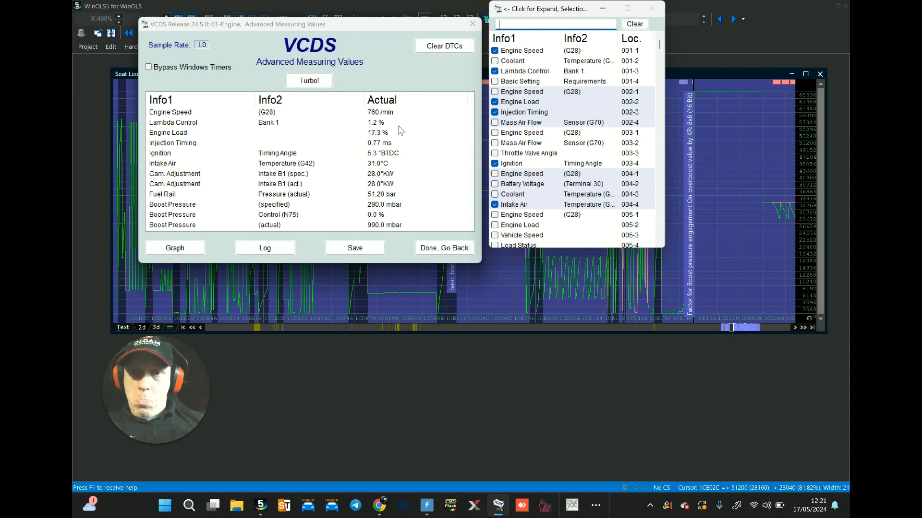
click(444, 247)
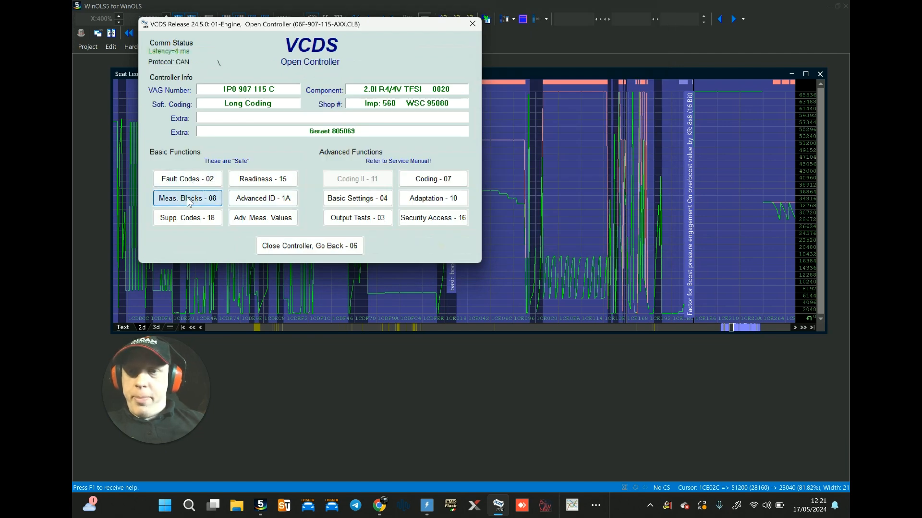
click(189, 199)
text(106)
key(Return)
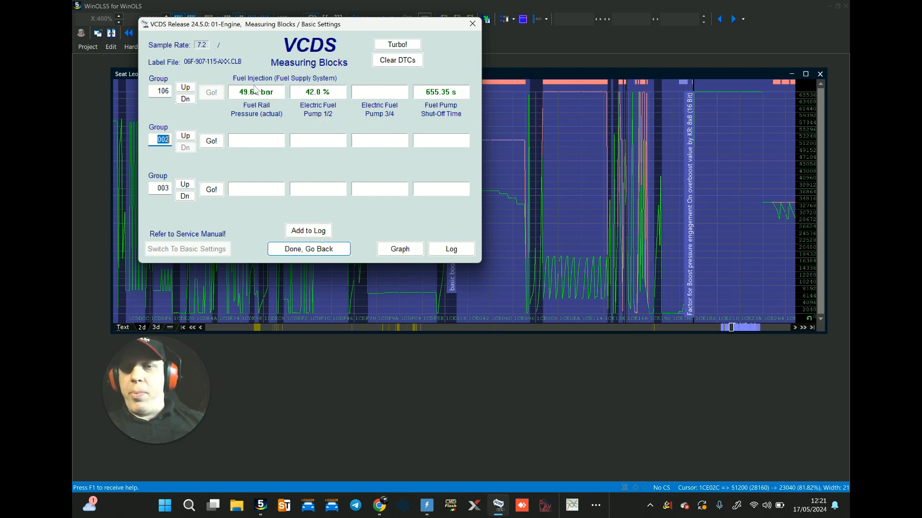
click(308, 249)
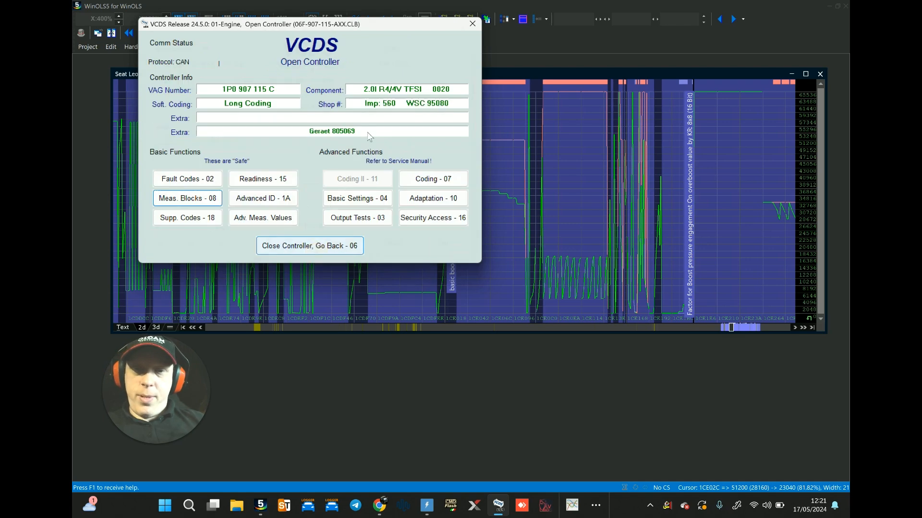
Step: Start logging the engine's advanced measuring values to a file named caddy run2 - fuel watch.CSV
click(288, 218)
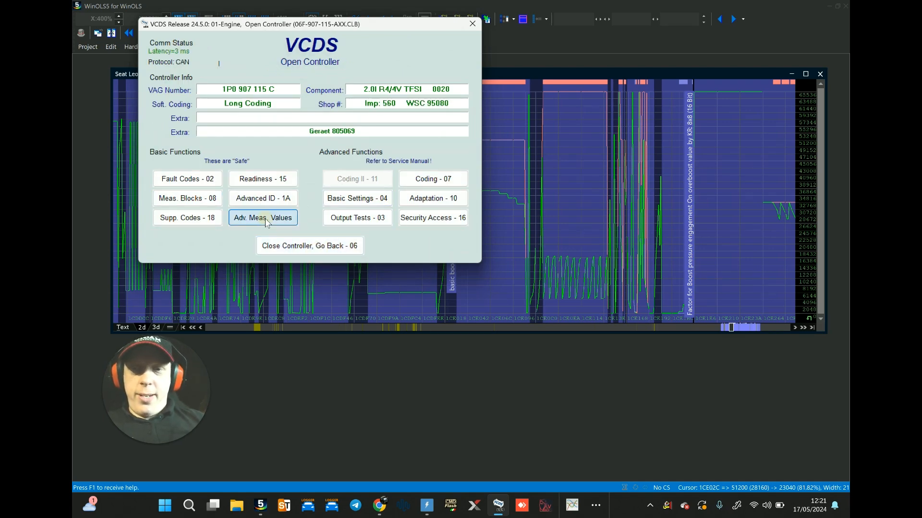
click(752, 260)
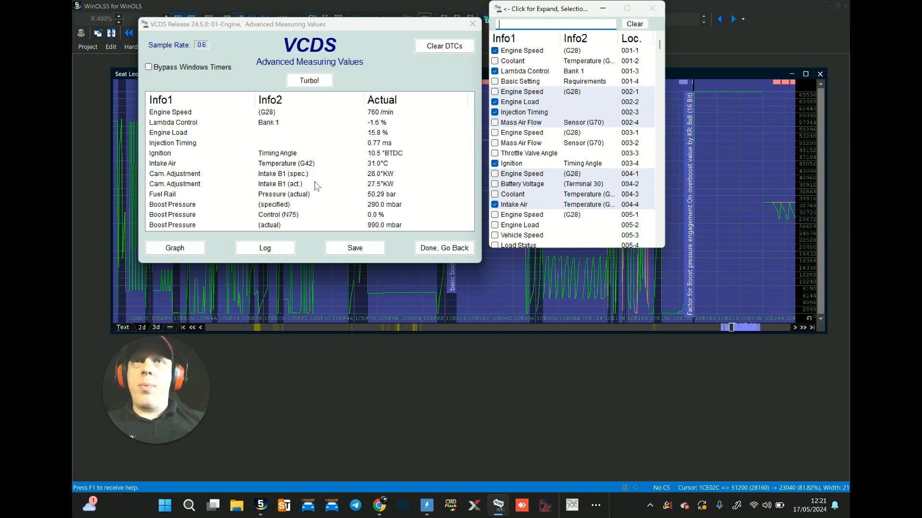
click(270, 248)
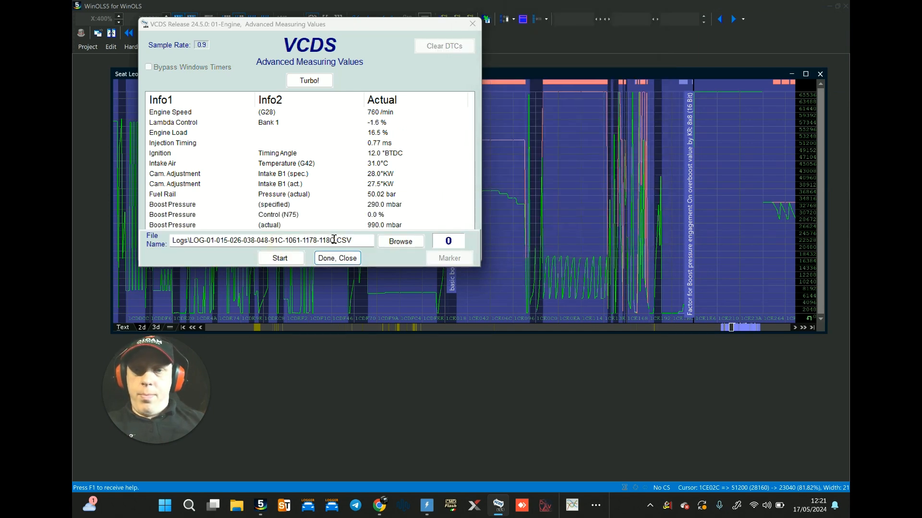
drag(336, 241, 191, 231)
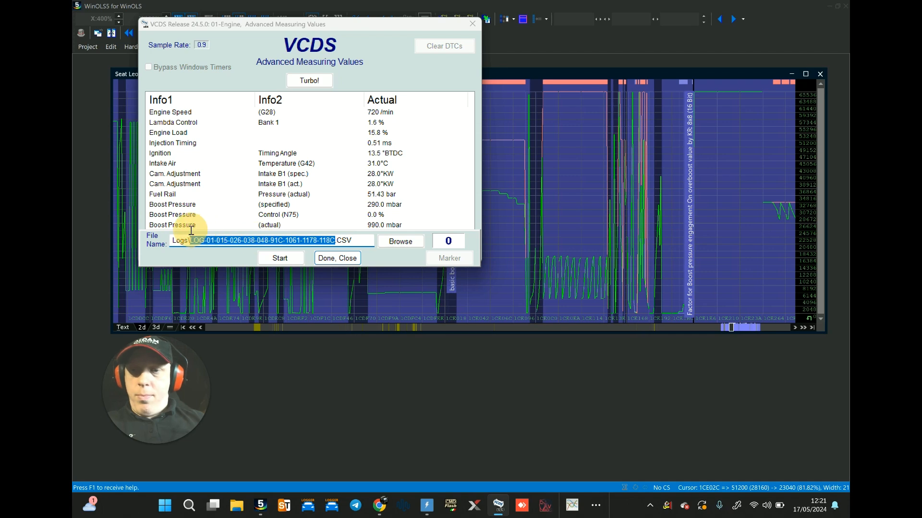
text(caddy run2)
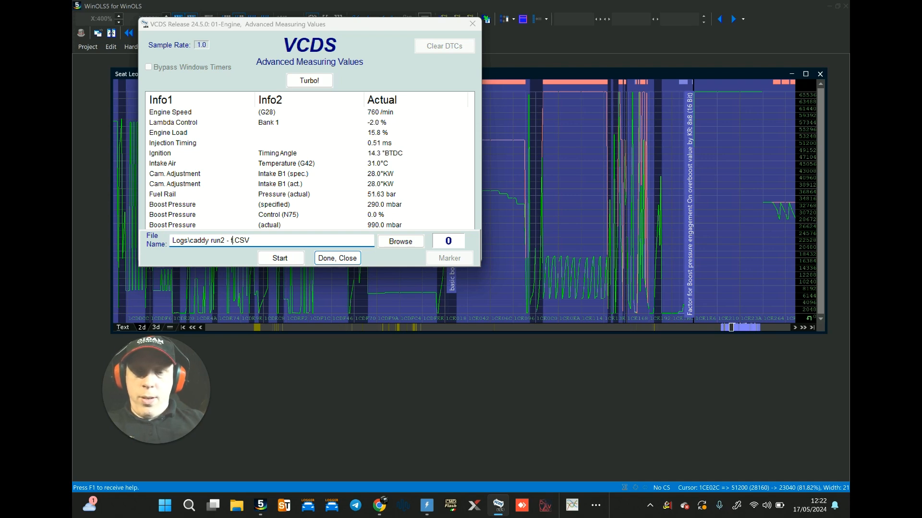
text(- fuel watch)
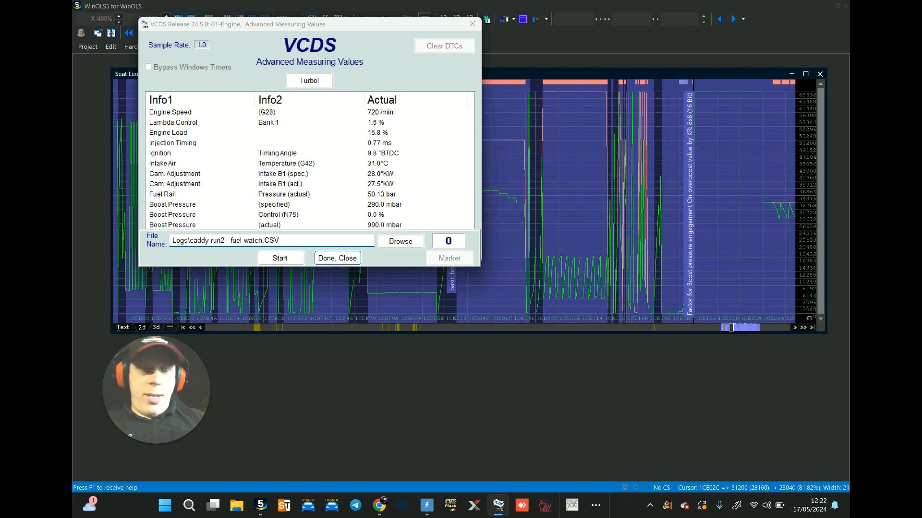
click(280, 258)
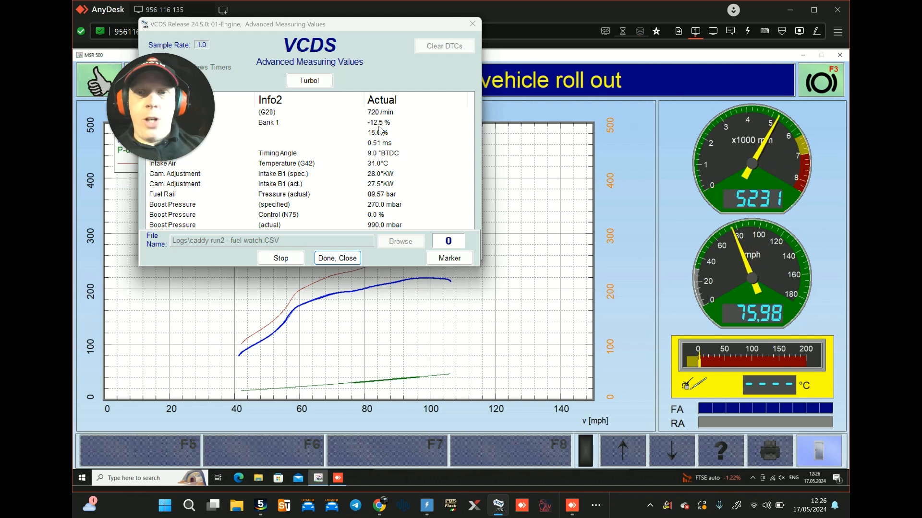
Step: Stop the dyno run log and return from the advanced measuring values to the engine controller functions
click(333, 259)
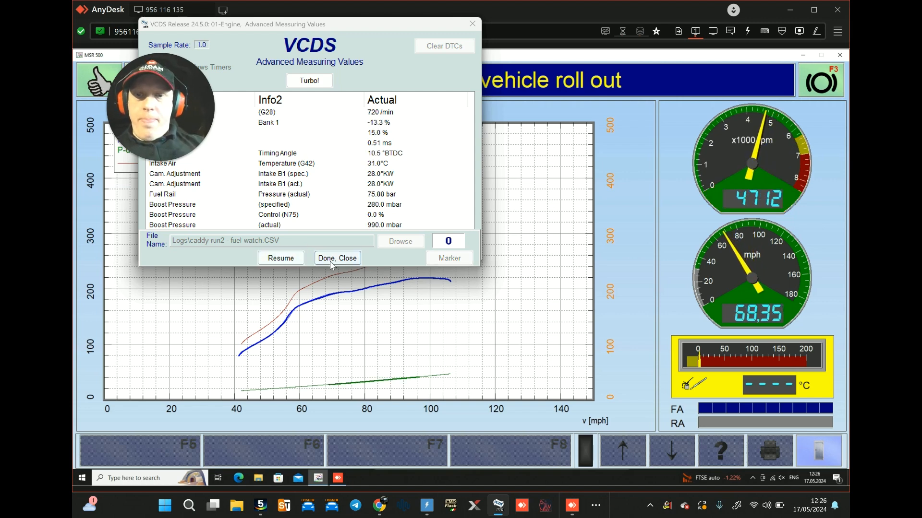
click(429, 248)
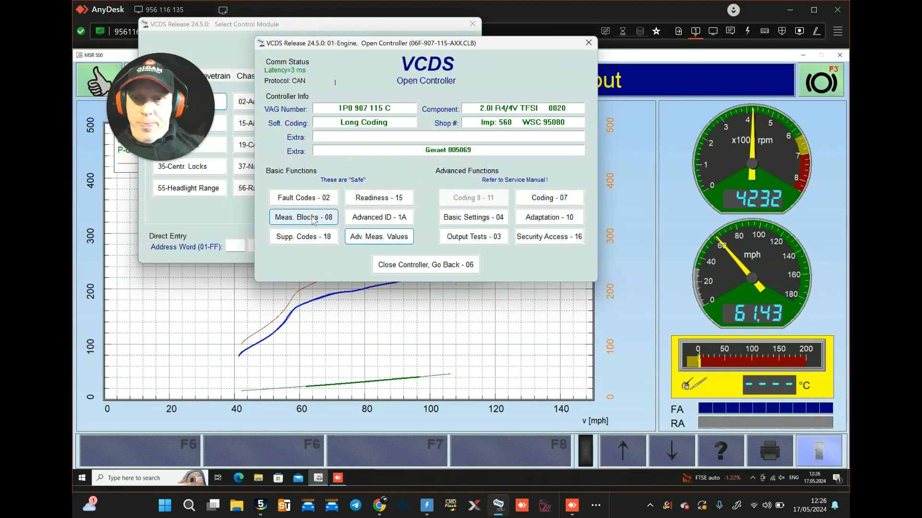
Step: Open the engine's measuring blocks and log groups 001, 002 and 231 to a file named caddy fuel log 2.CSV during the dyno run
click(307, 216)
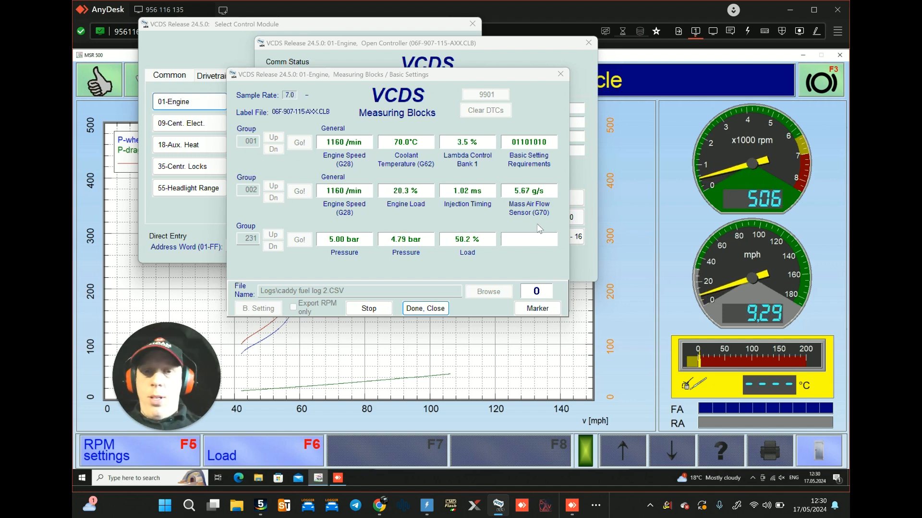
mouse_move(448, 192)
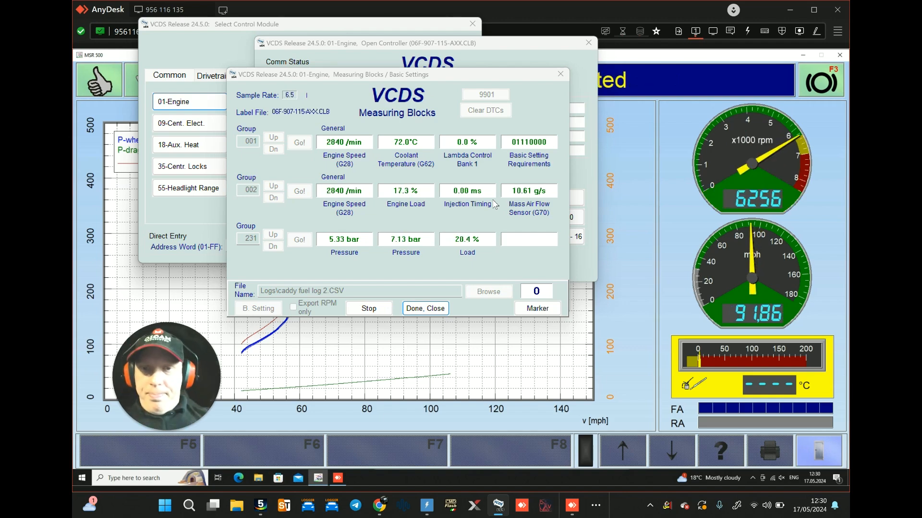
Step: Switch to WinOLS and examine the Seat Leon Stage 2+ hexdump around the relative capacity requirement map
click(261, 505)
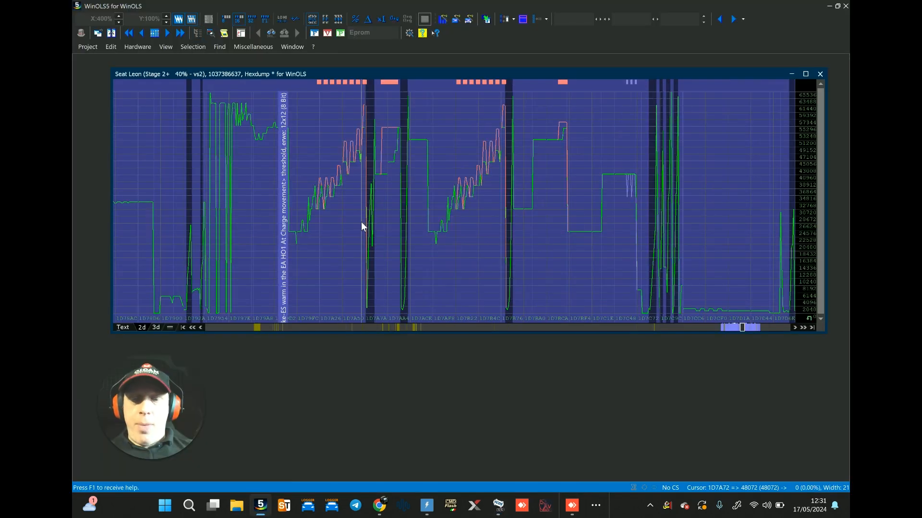
scroll(361, 225, up, 3)
scroll(361, 223, down, 6)
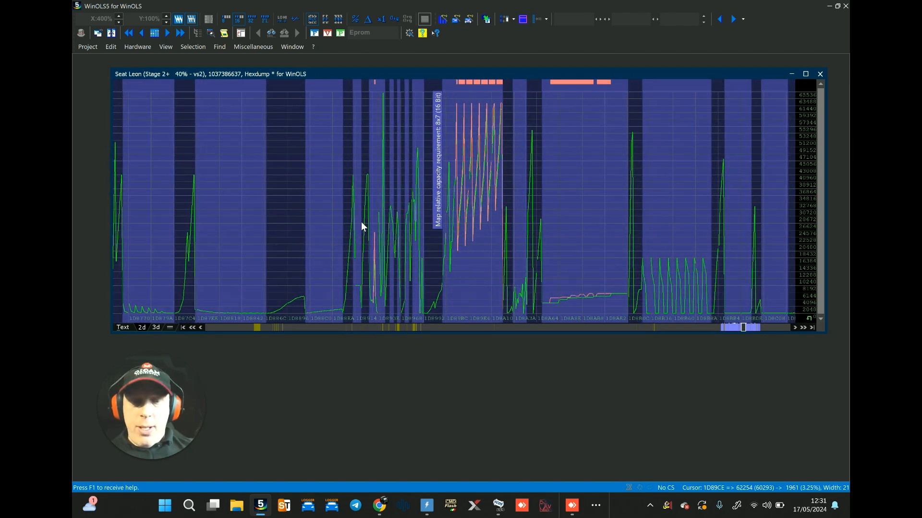
scroll(361, 225, up, 4)
scroll(361, 226, up, 3)
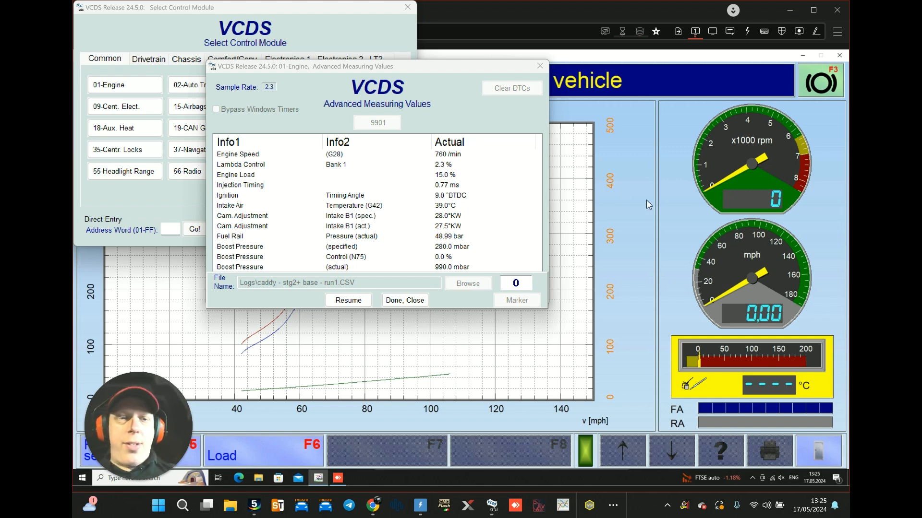
Step: Close the finished run1 log in VCDS and start logging the advanced measuring values to a file named caddy stg2+ - run2.CSV
click(416, 301)
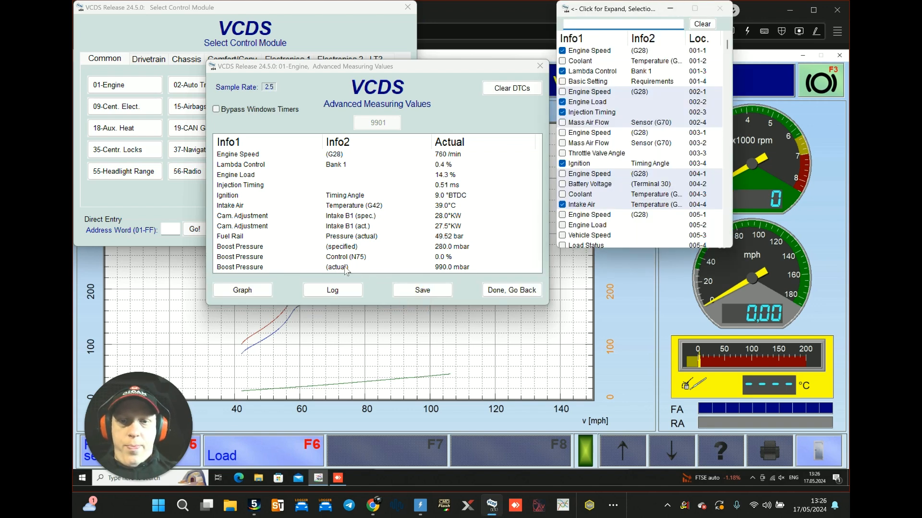
click(334, 293)
click(351, 304)
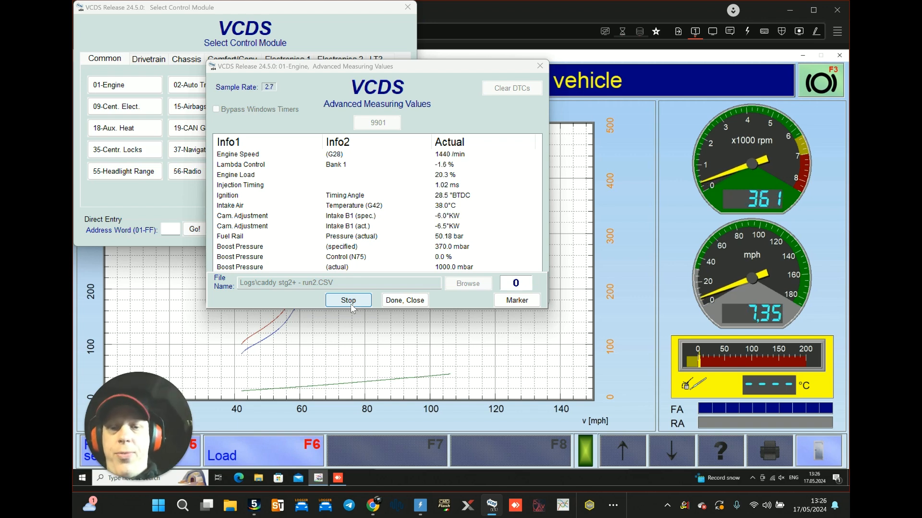
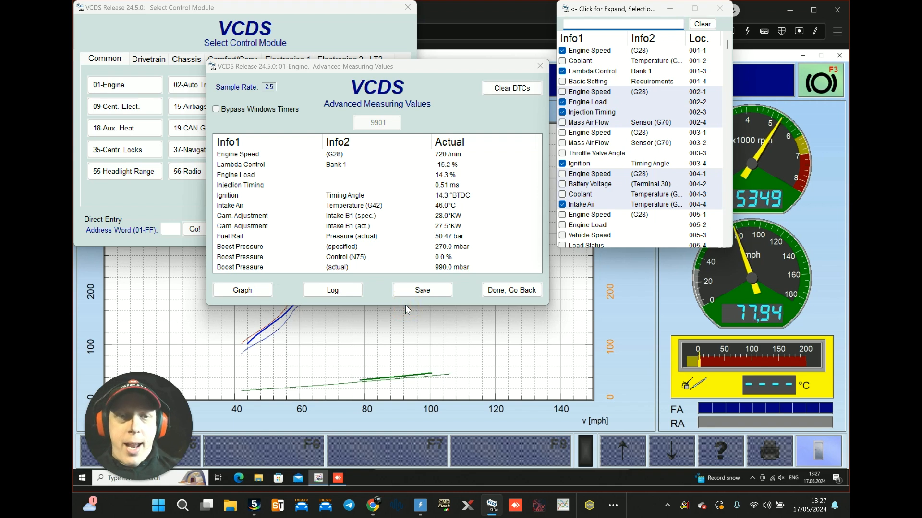
Step: Switch to logView, open the caddy stg2+ - run2 log and highlight the dyno pull from about 17.5 to 38 seconds
click(563, 510)
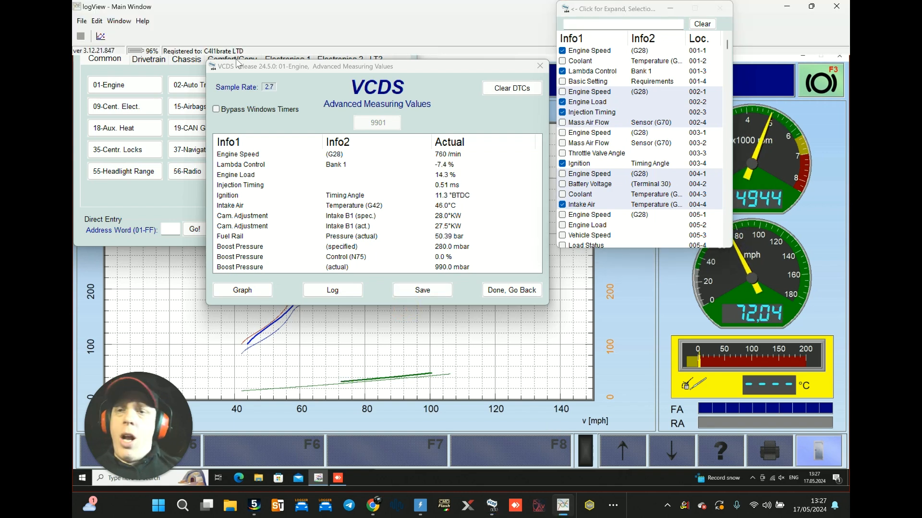
click(82, 21)
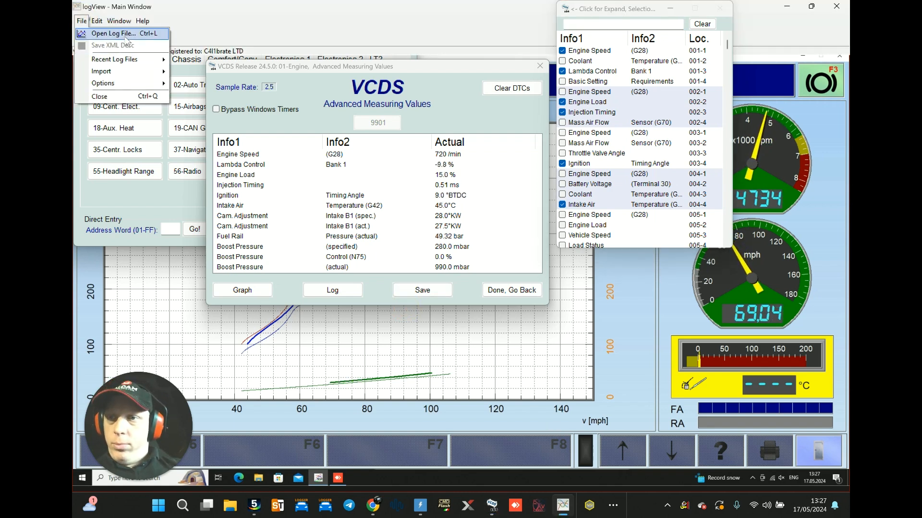
click(112, 33)
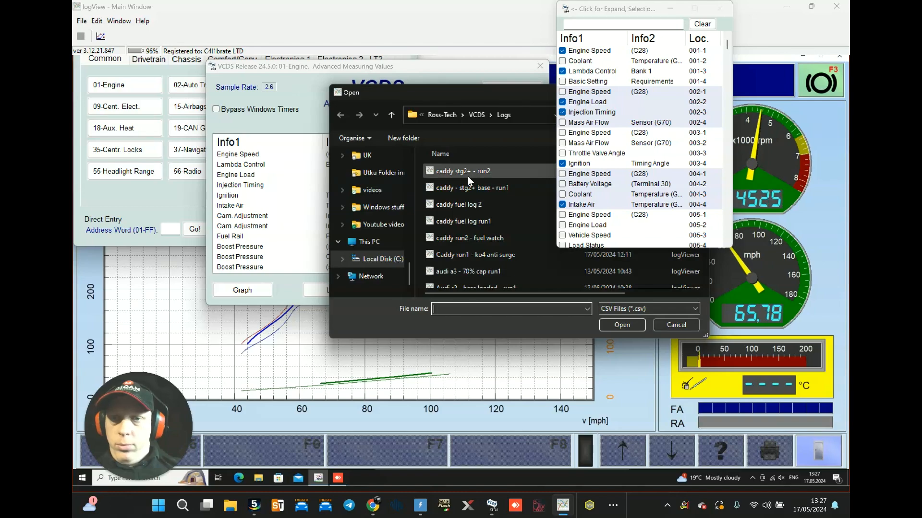
click(461, 171)
click(621, 325)
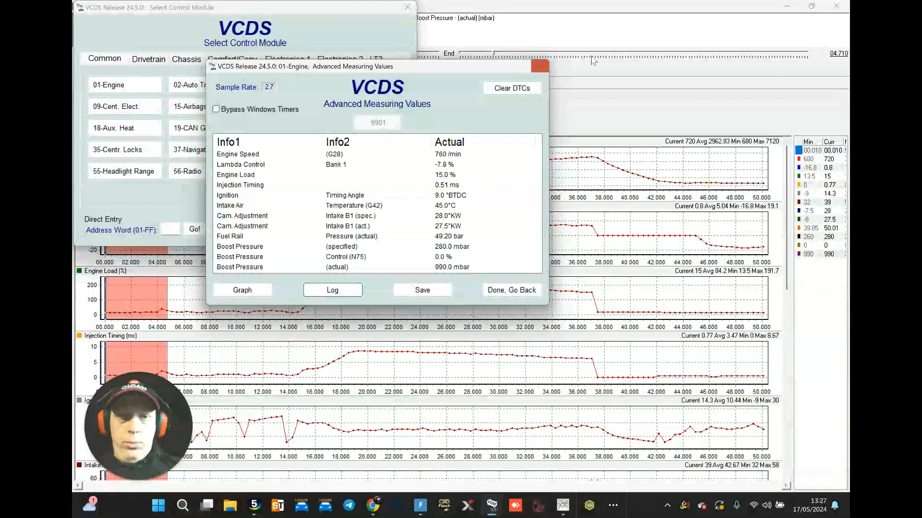
click(638, 96)
mouse_move(336, 163)
mouse_down()
mouse_move(535, 175)
mouse_move(611, 165)
mouse_move(603, 160)
mouse_up()
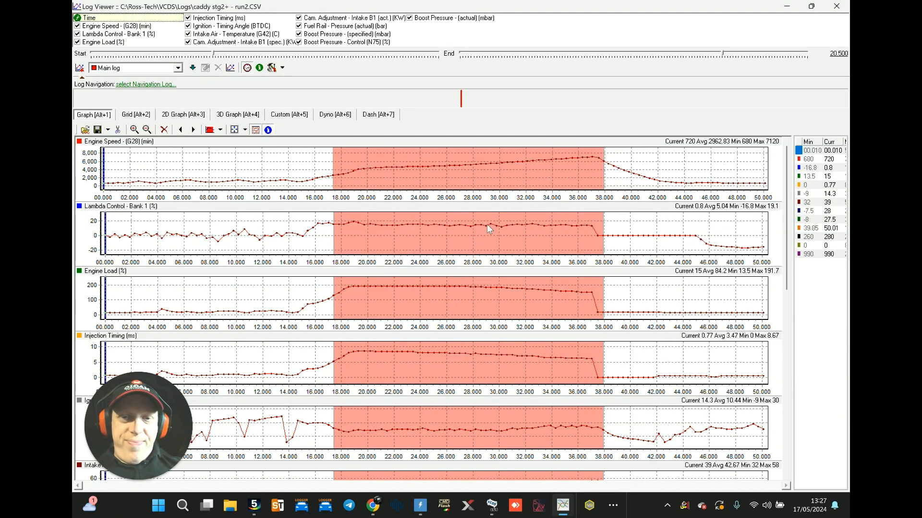
Step: Examine lambda control, engine load, injection timing, actual boost pressure and intake air temperature across the highlighted pull, then minimize the log window
mouse_move(489, 225)
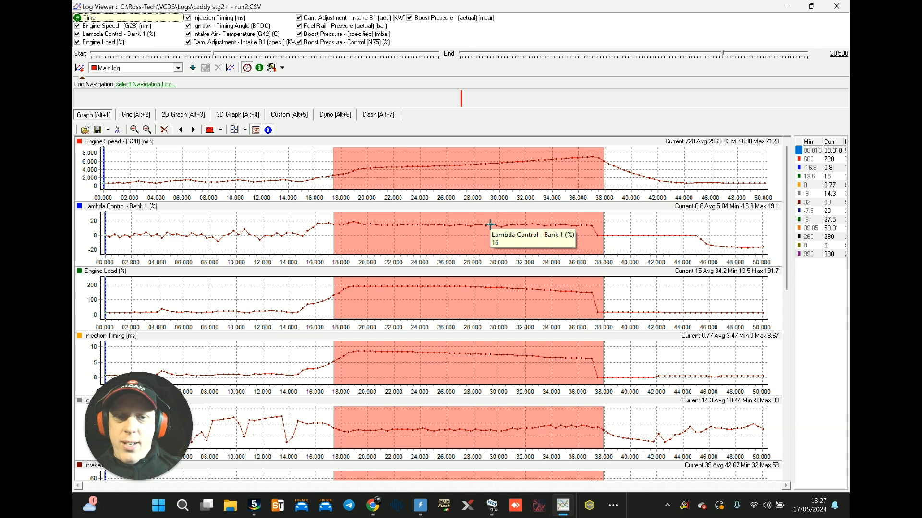
mouse_move(581, 226)
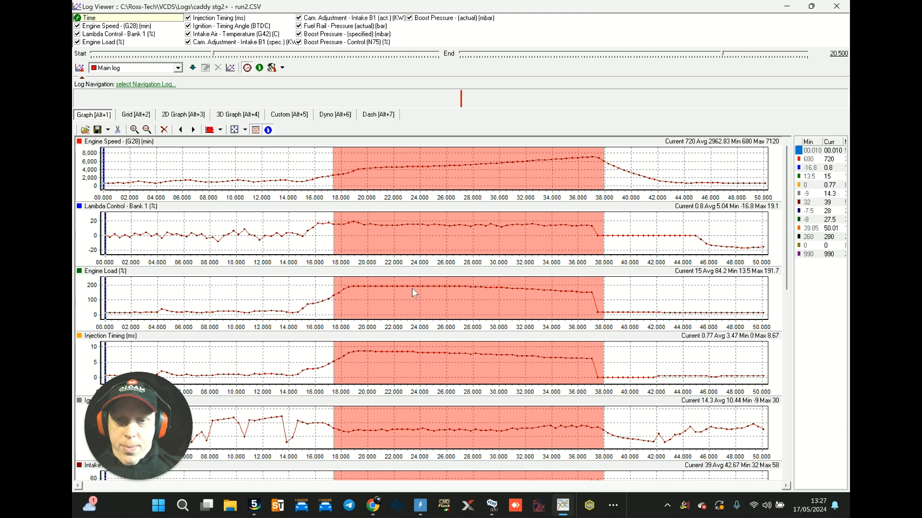
mouse_move(412, 287)
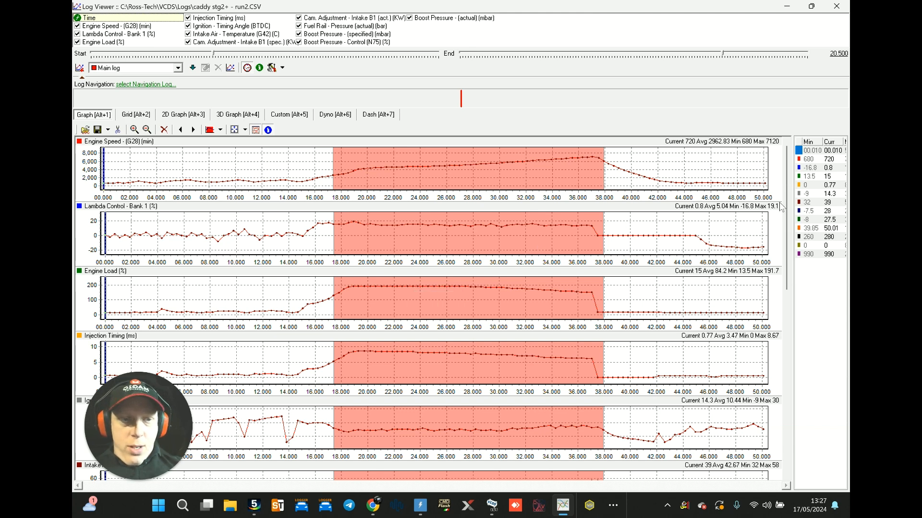
drag(787, 207, 791, 229)
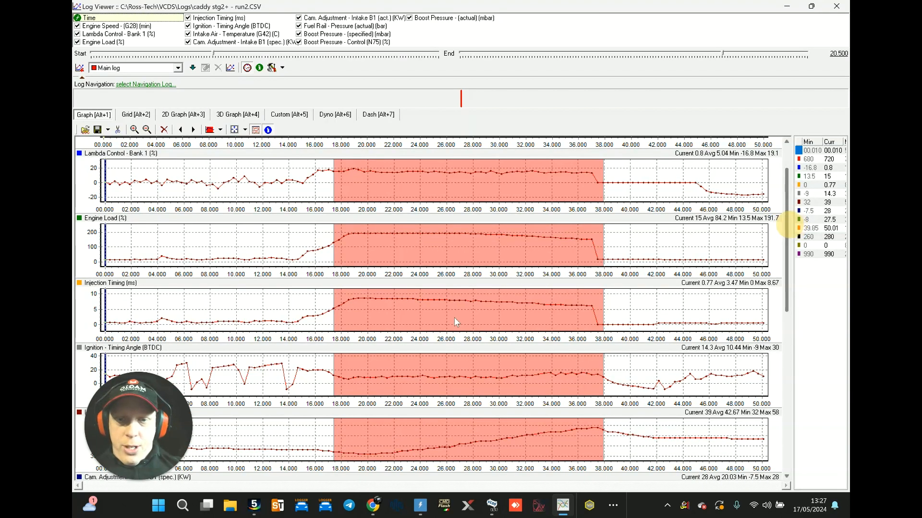
mouse_move(366, 299)
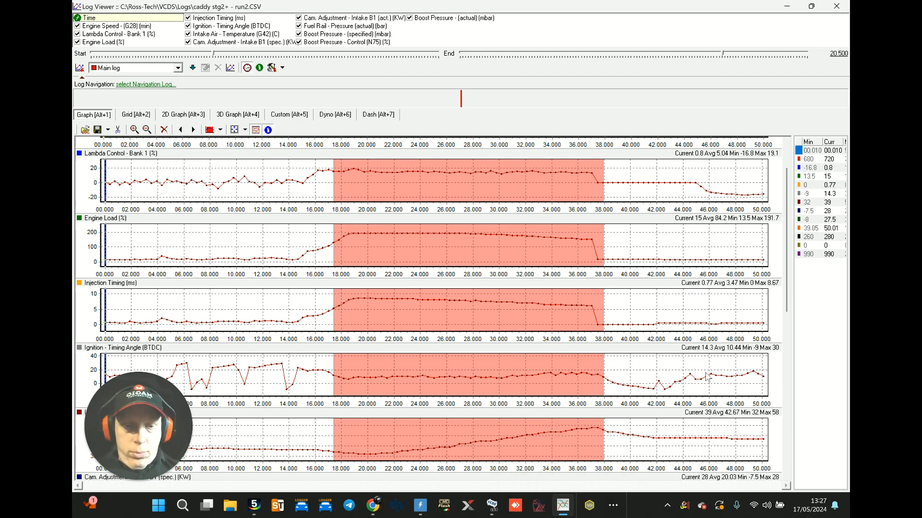
drag(783, 218, 834, 382)
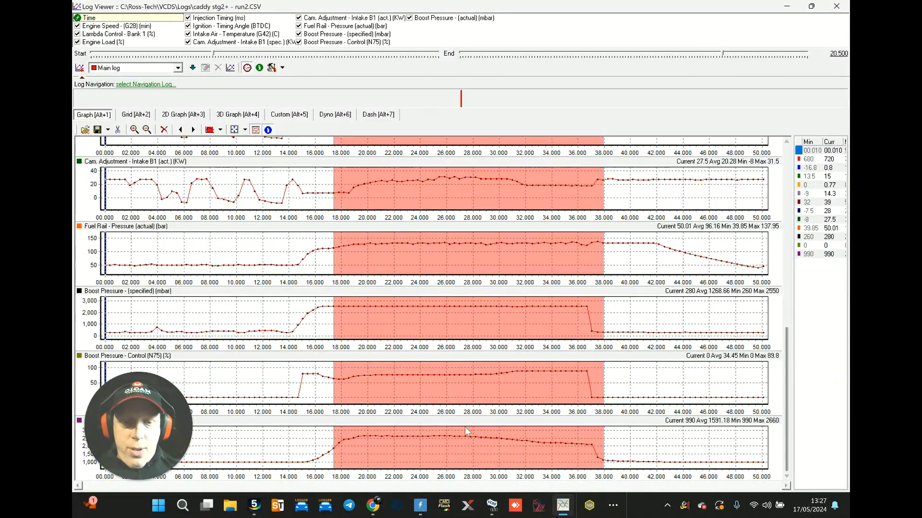
mouse_move(405, 436)
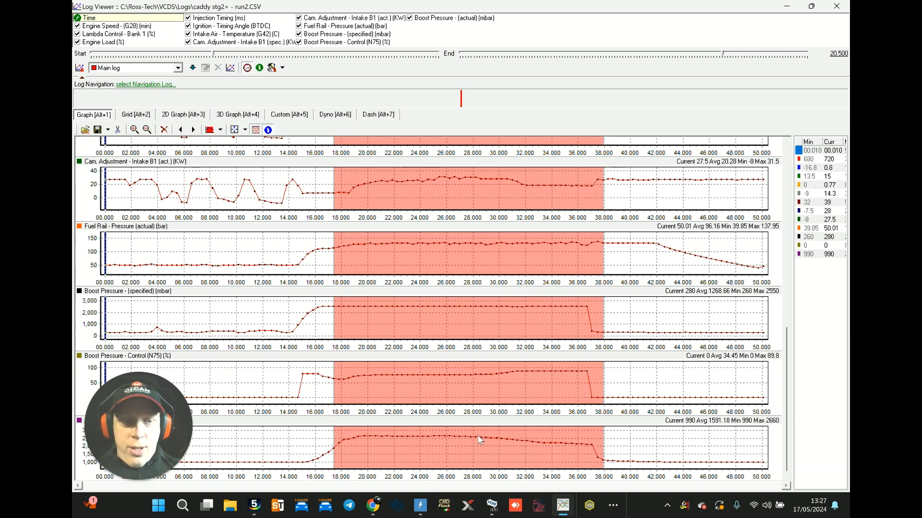
drag(787, 359, 798, 266)
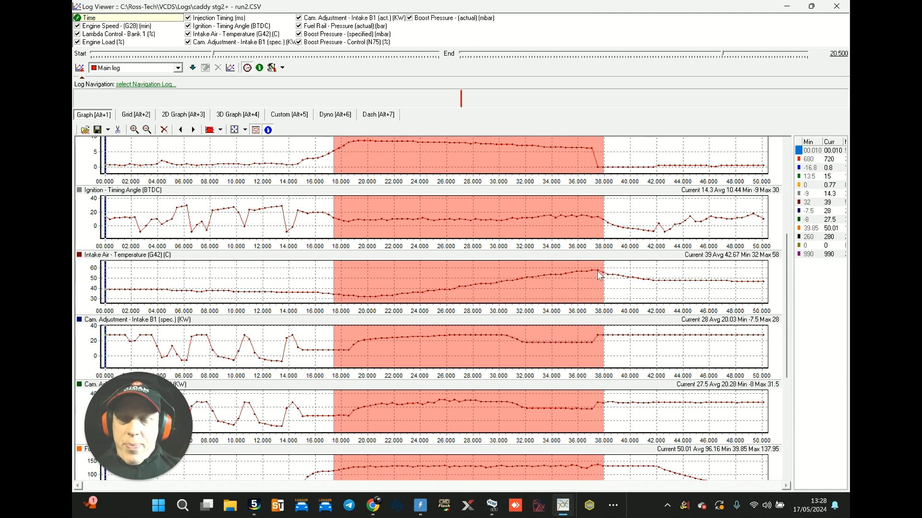
mouse_move(597, 269)
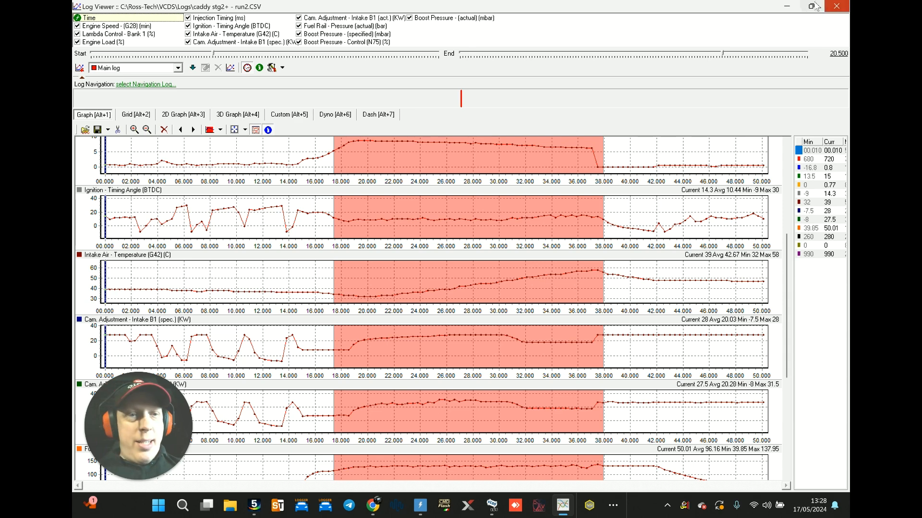
click(787, 7)
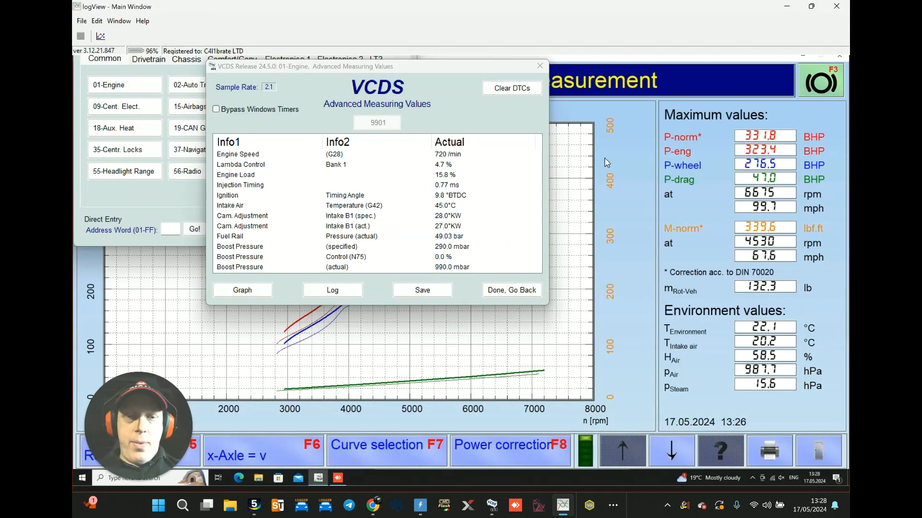
Step: Switch to the AnyDesk dyno session and zoom the power graph to the measured curves
click(606, 159)
drag(227, 188, 574, 411)
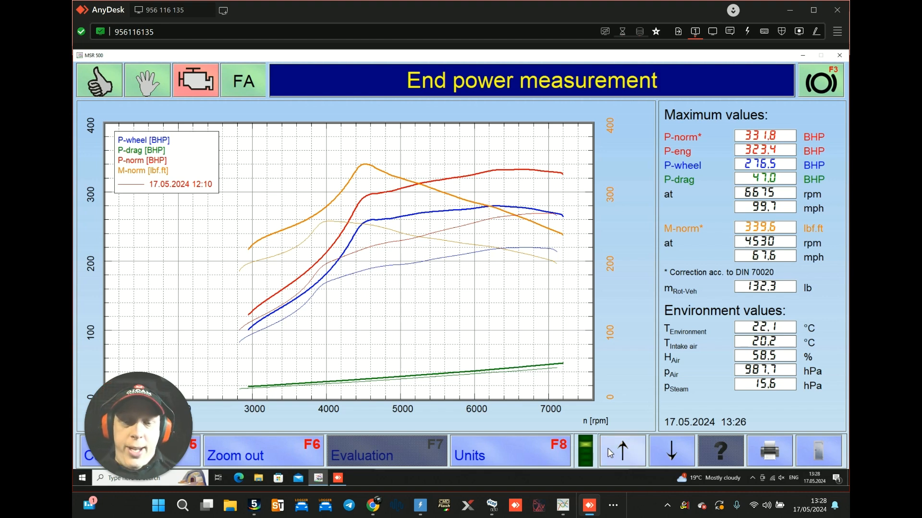
click(563, 505)
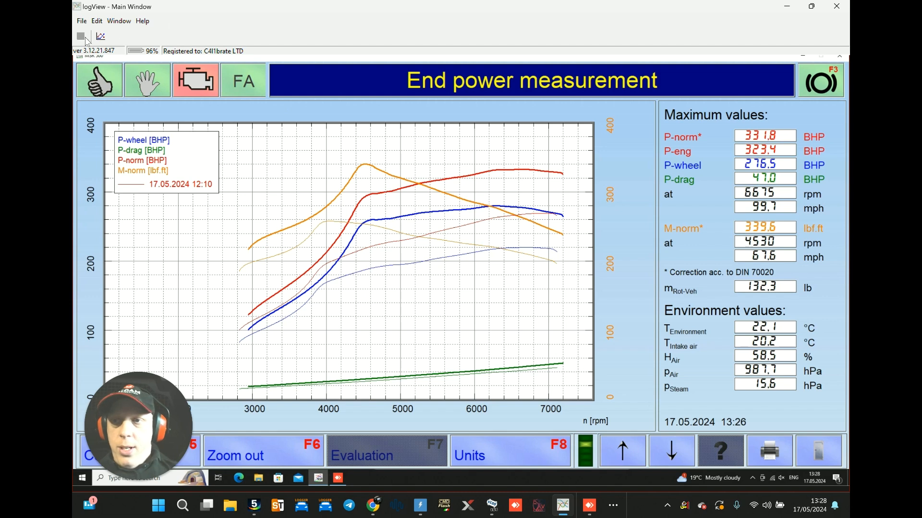
drag(138, 407, 195, 330)
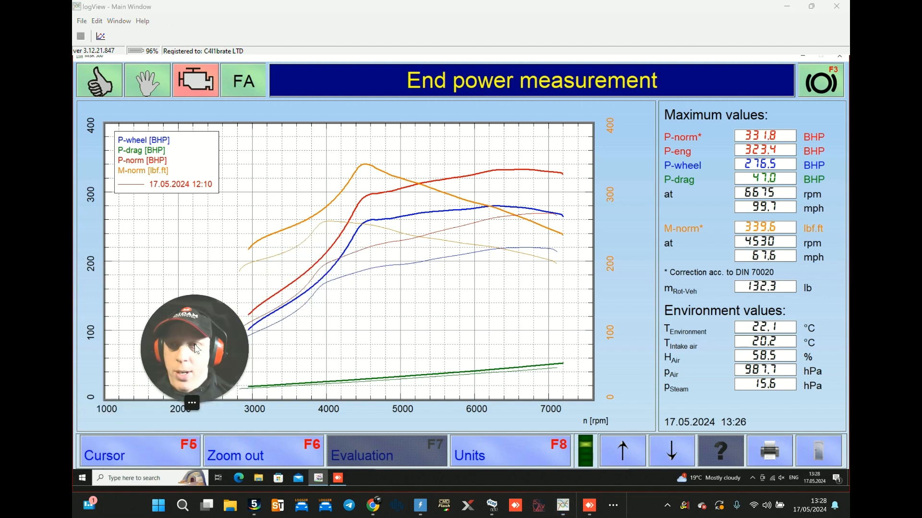
click(561, 457)
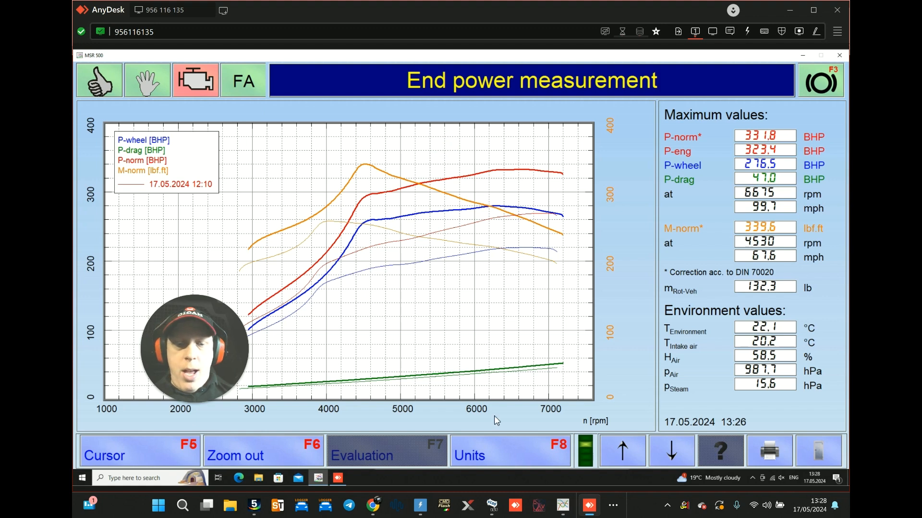
Step: Reopen the run2 log from logView's recent logs and highlight the dyno pull from about 18 to 37.5 seconds
click(559, 504)
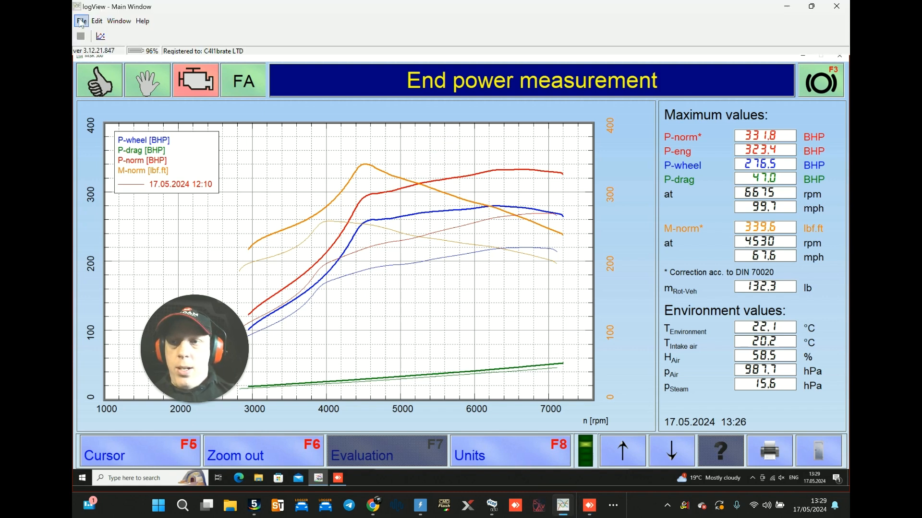
click(80, 21)
mouse_move(114, 60)
click(227, 63)
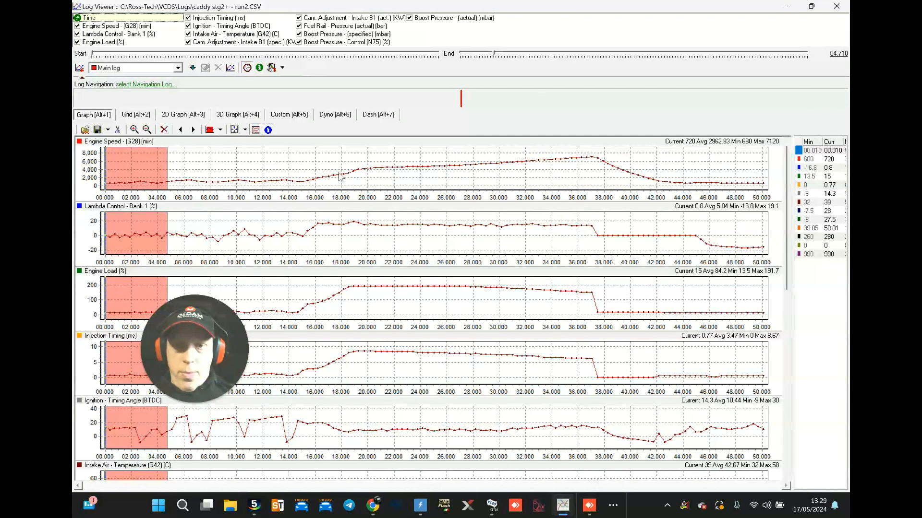
drag(339, 177, 598, 181)
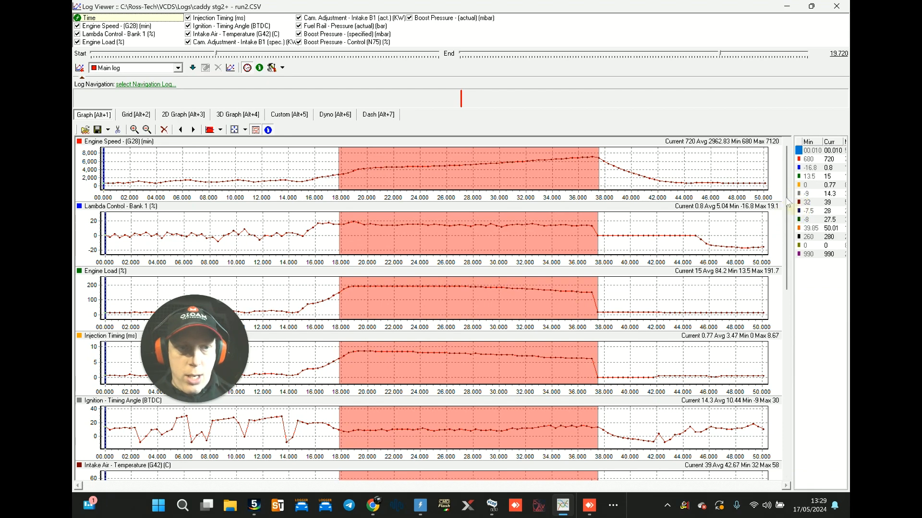
Step: Examine ignition timing, specified boost pressure and fuel rail pressure through the highlighted pull in the run2 log
drag(787, 192, 792, 268)
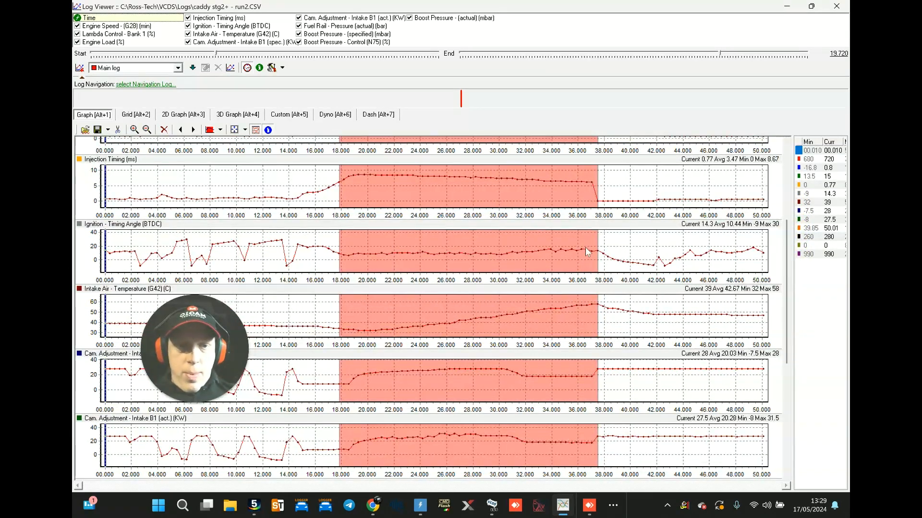
mouse_move(586, 249)
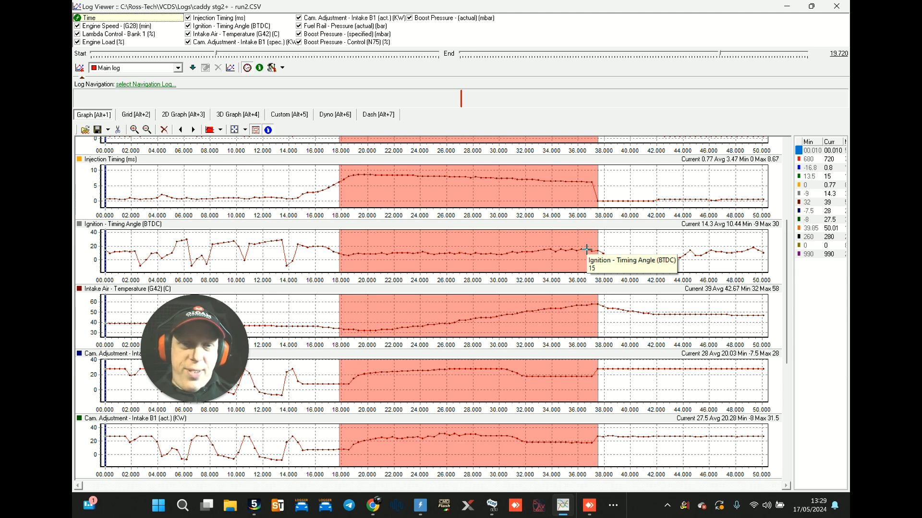
mouse_move(531, 252)
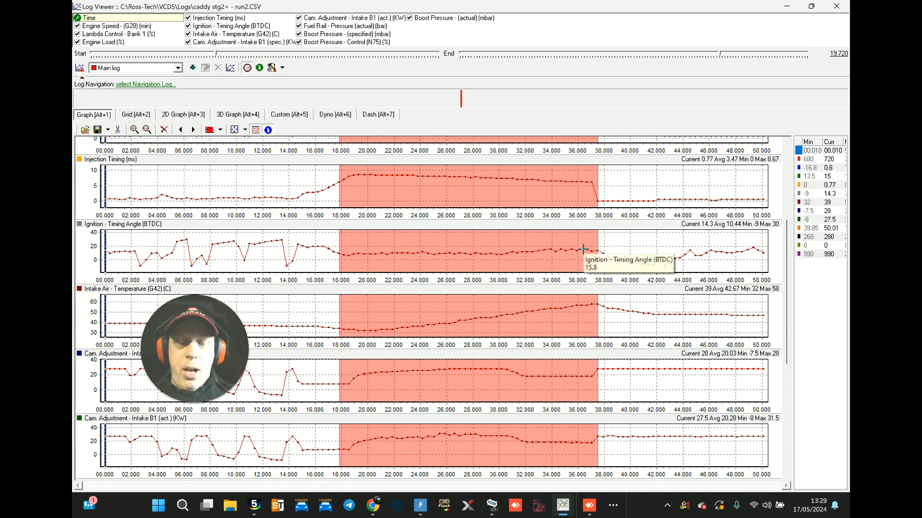
drag(788, 243, 796, 354)
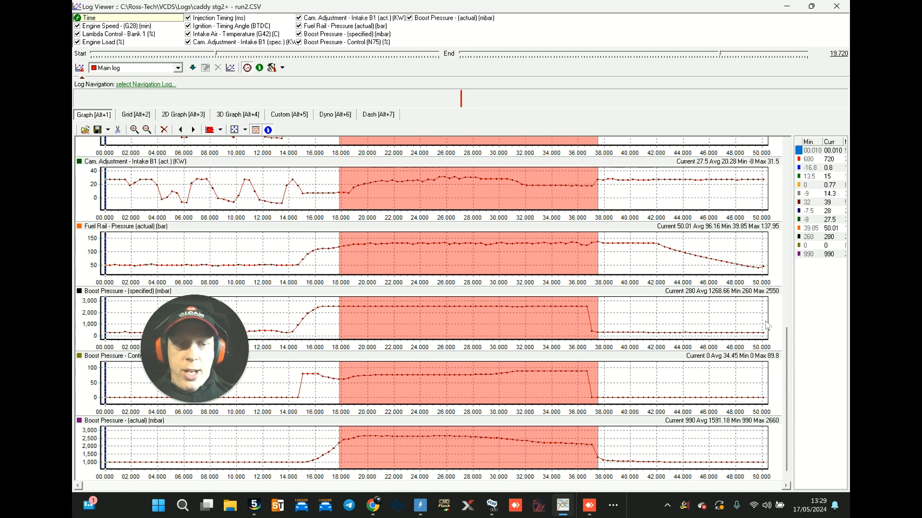
drag(787, 336, 799, 259)
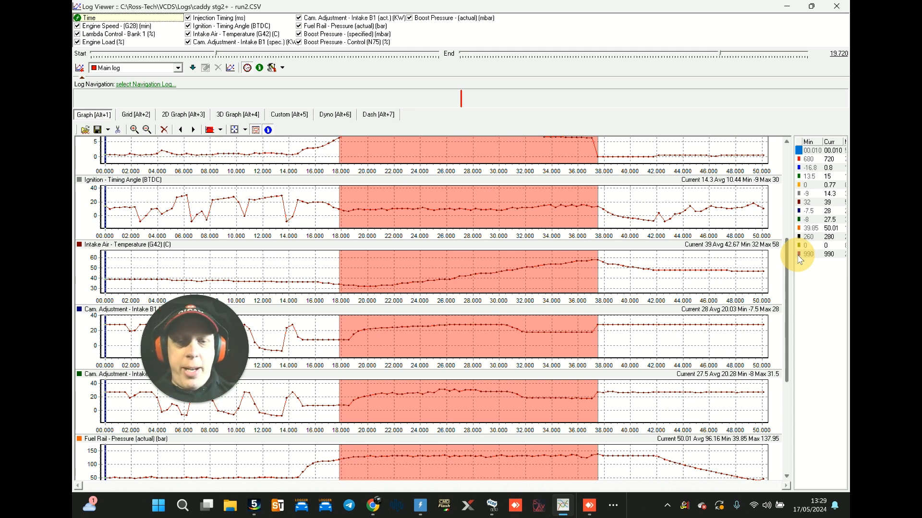
scroll(797, 240, up, 9)
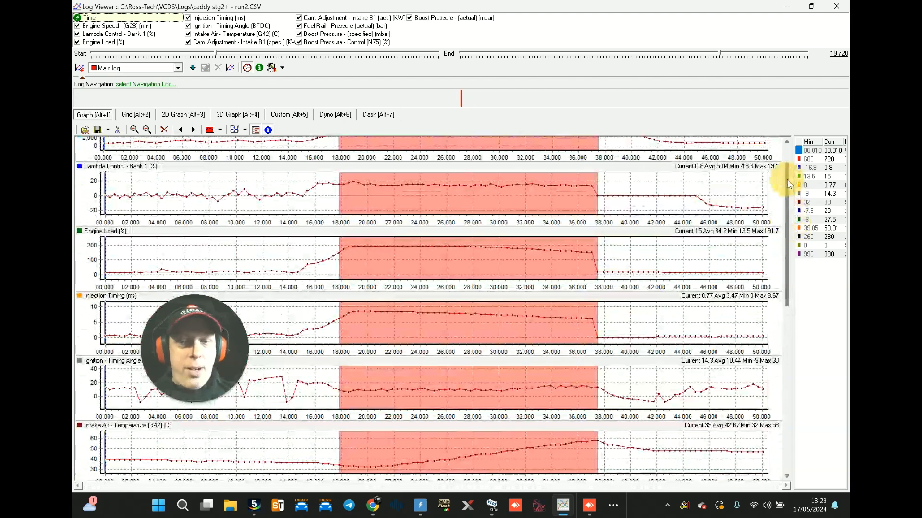
drag(788, 182, 793, 376)
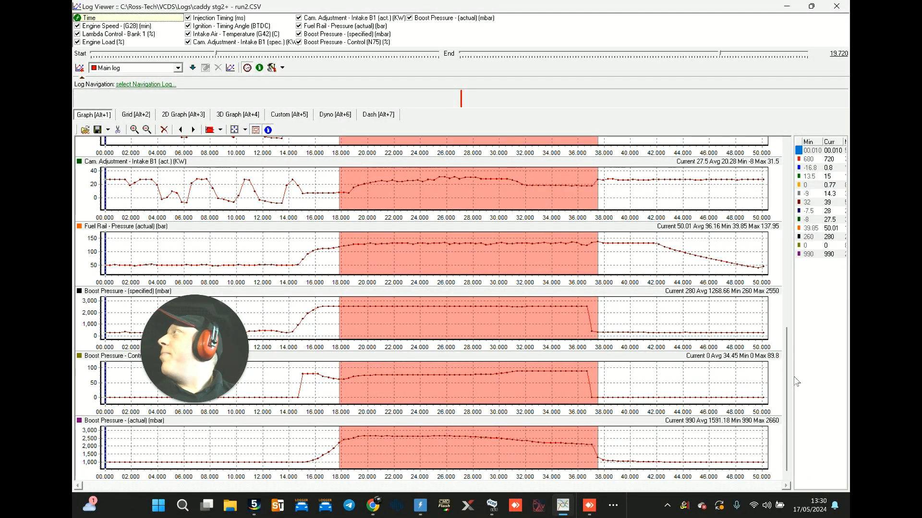
drag(787, 377, 796, 422)
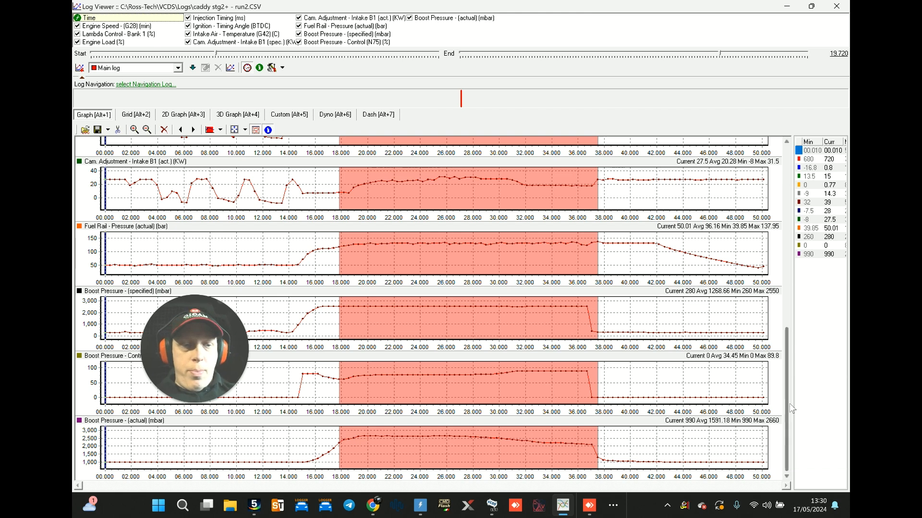
click(788, 422)
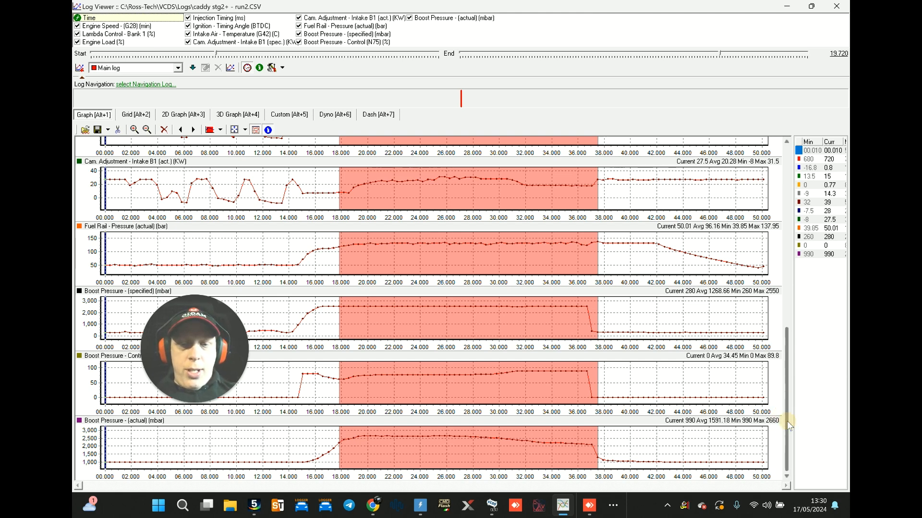
mouse_move(585, 306)
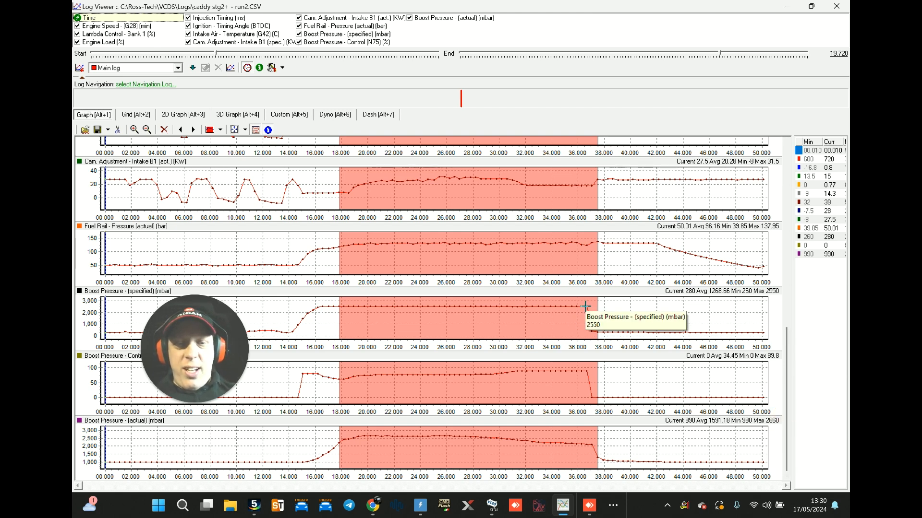
mouse_move(597, 243)
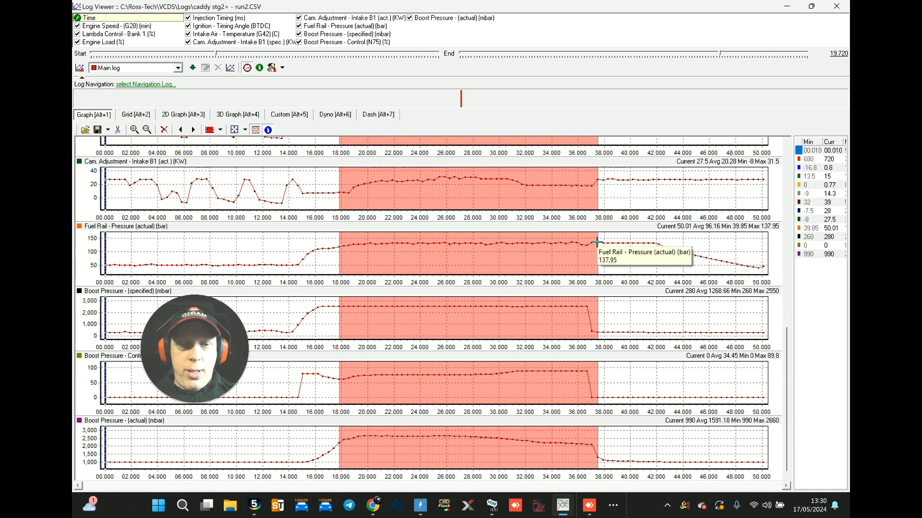
Step: Examine injection timing and actual boost pressure through the pull, then minimize the log window to return to the dyno graph
drag(785, 344, 803, 212)
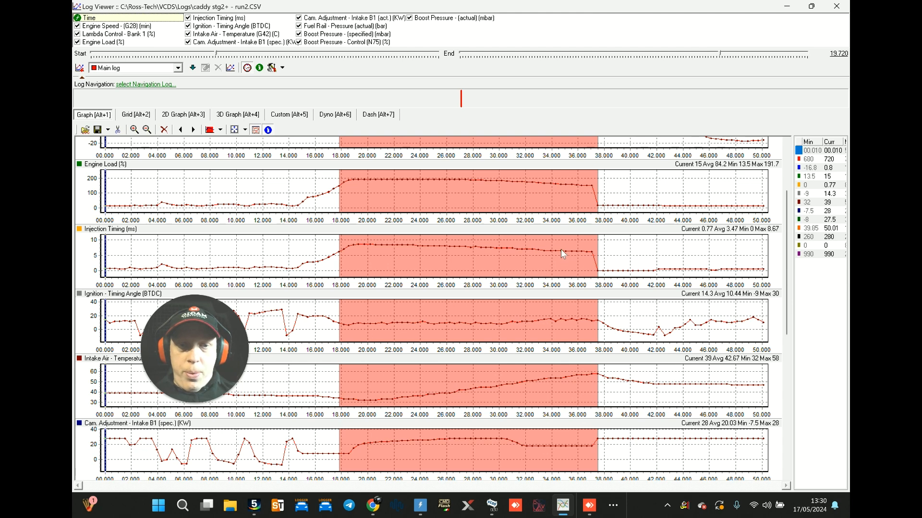
mouse_move(560, 252)
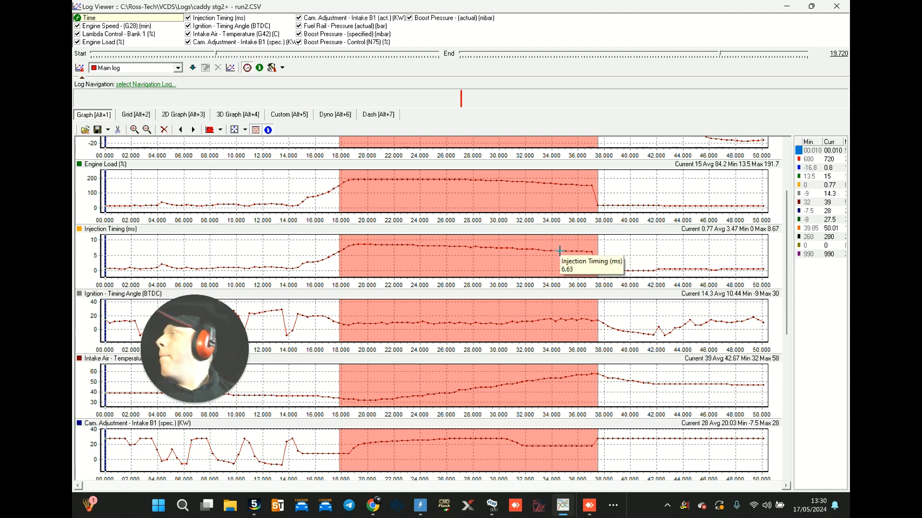
drag(787, 250, 790, 189)
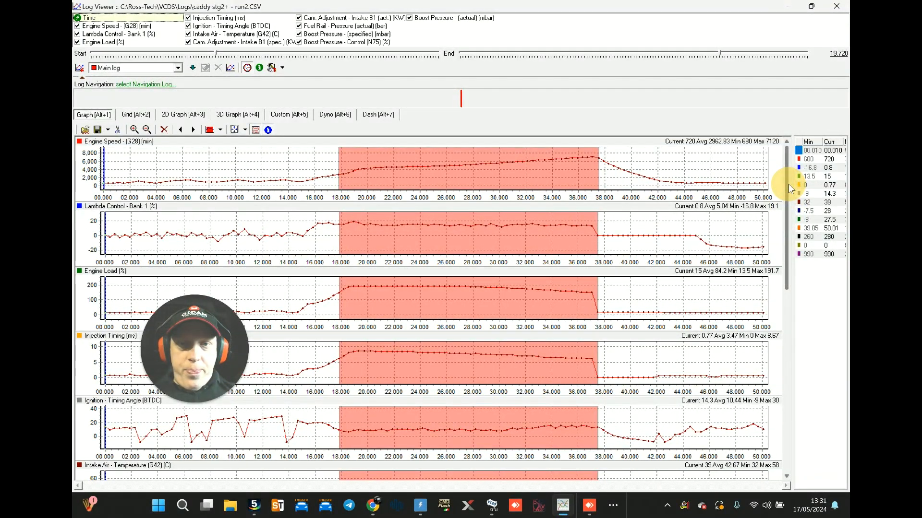
drag(789, 184, 812, 447)
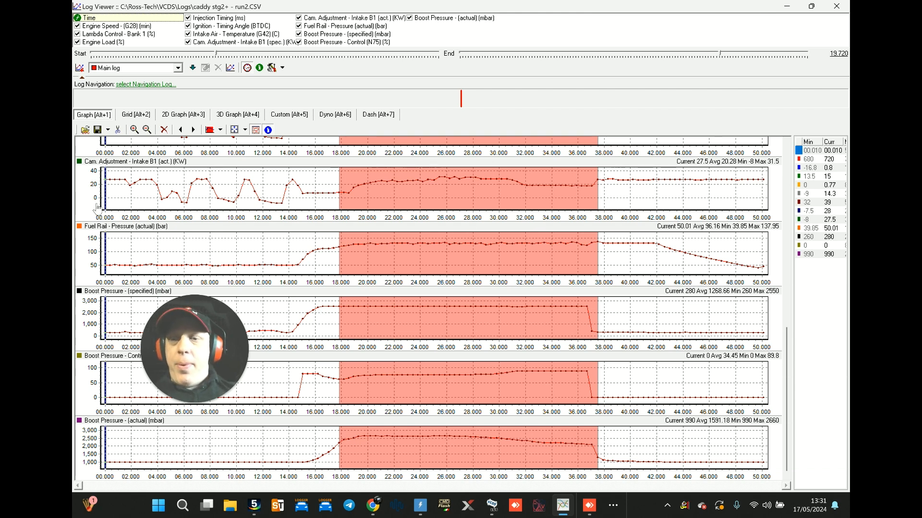
drag(788, 377, 789, 414)
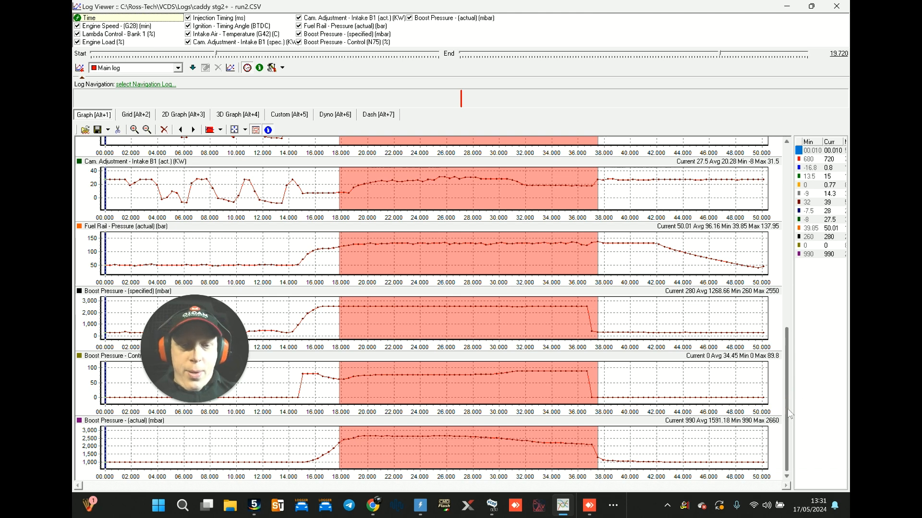
mouse_move(579, 445)
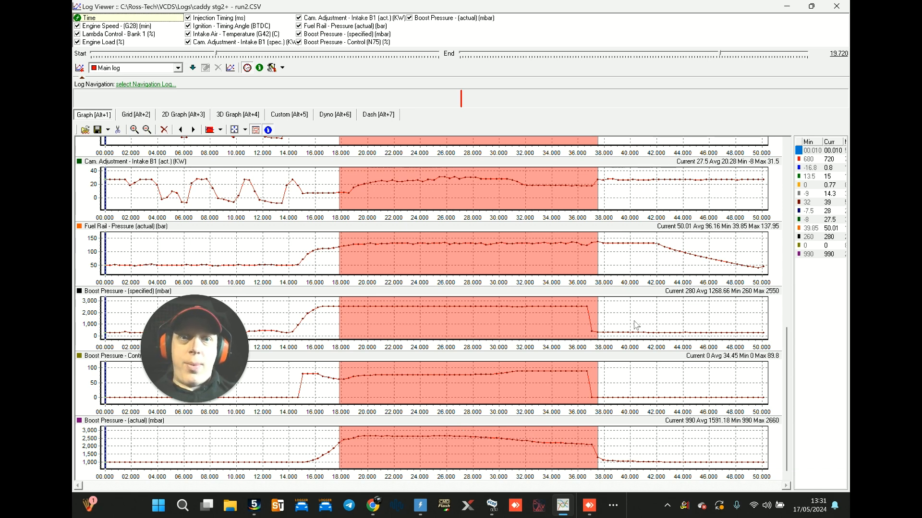
click(787, 7)
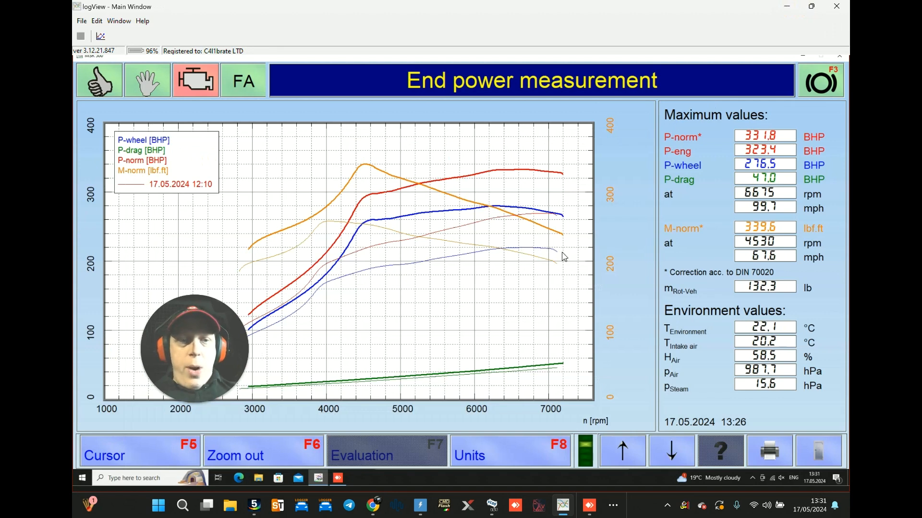